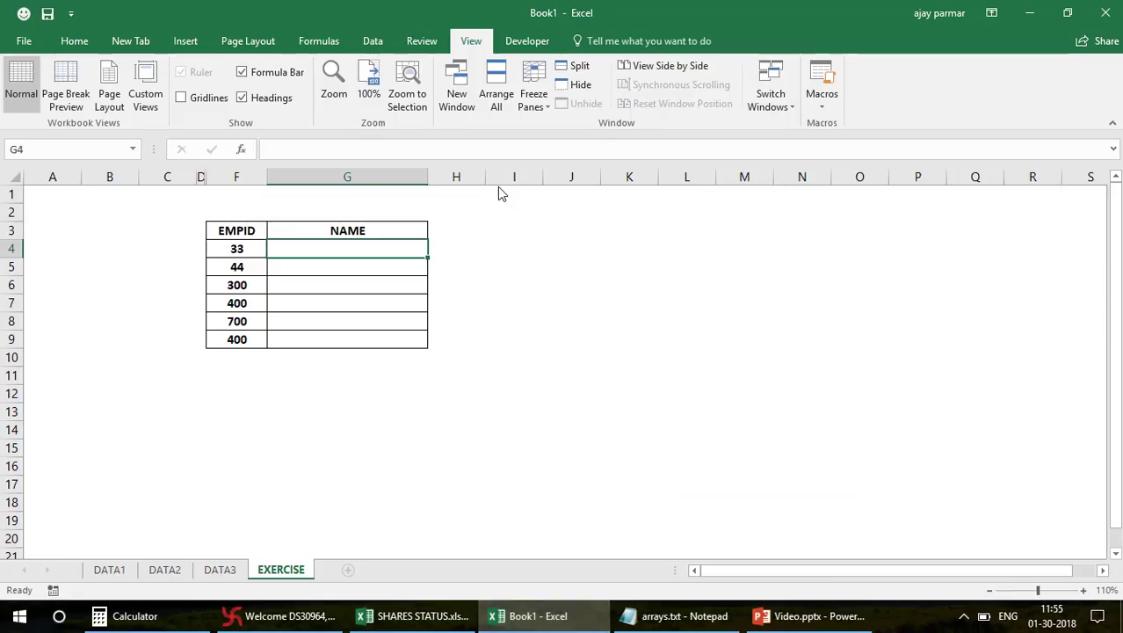
Step: Examine the employee tables on the DATA1, DATA2 and DATA3 sheets and the empty NAME column on the EXERCISE sheet
click(407, 306)
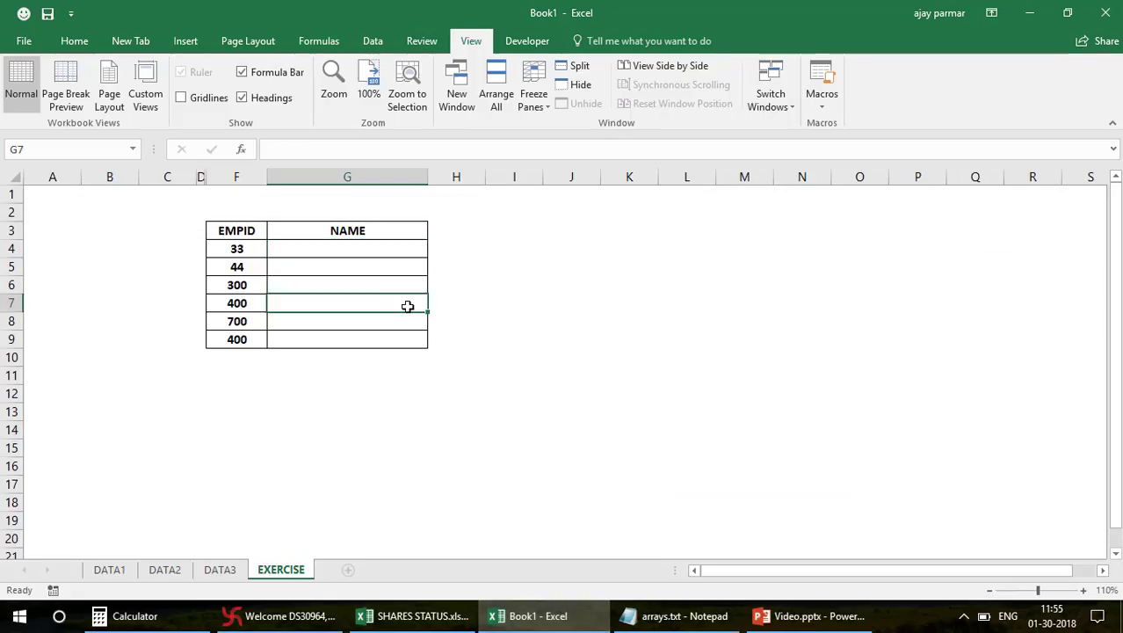
click(114, 570)
key(ctrl+c)
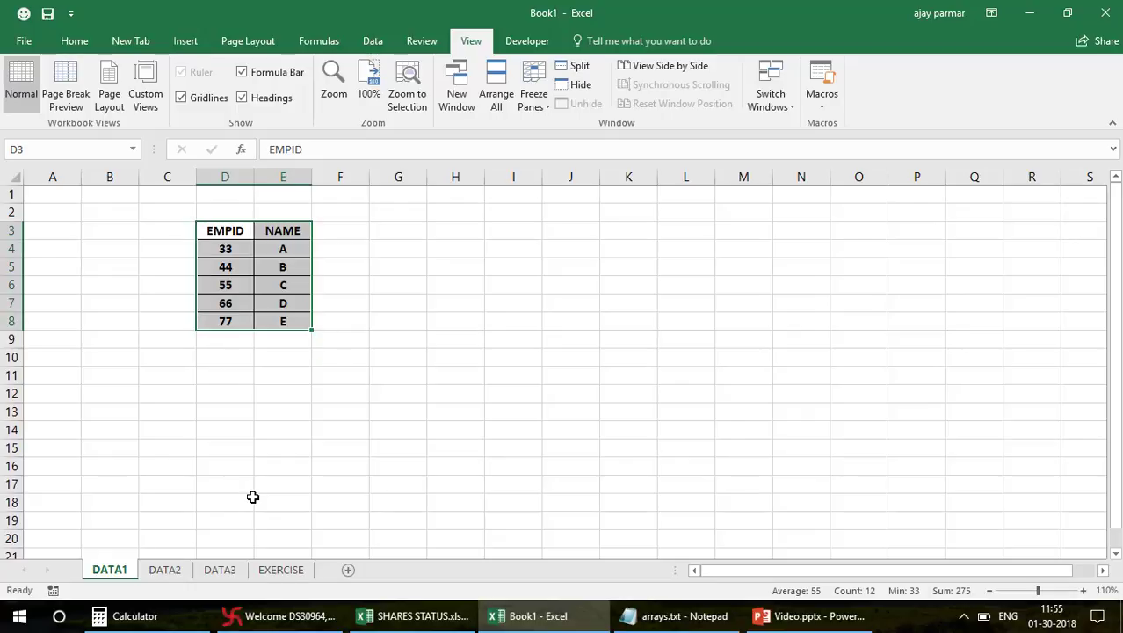
click(181, 570)
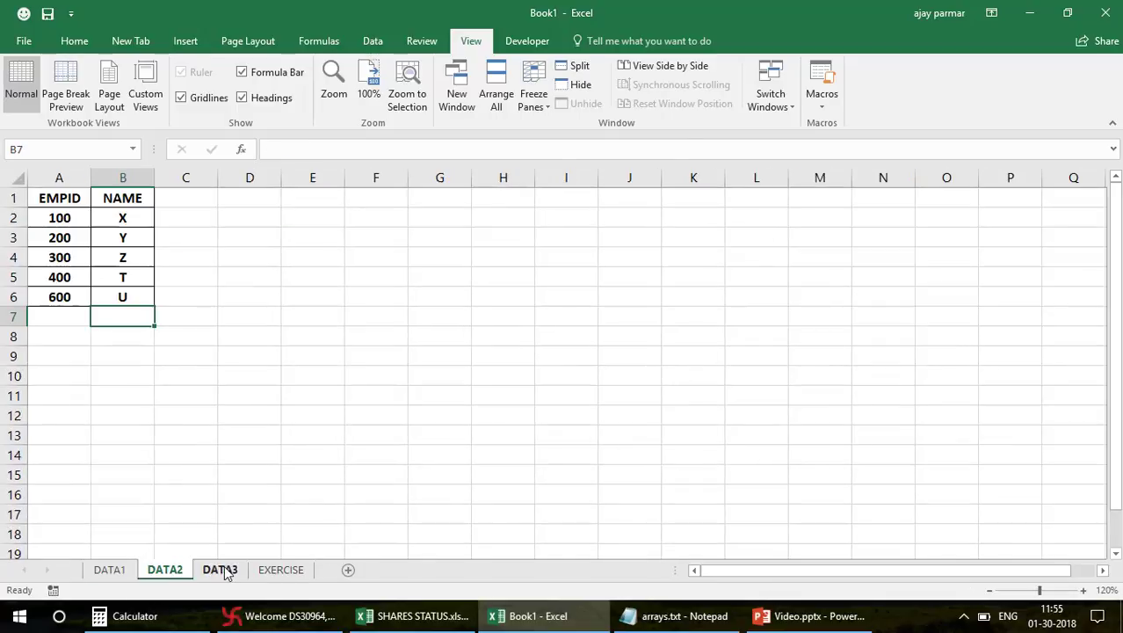
click(222, 569)
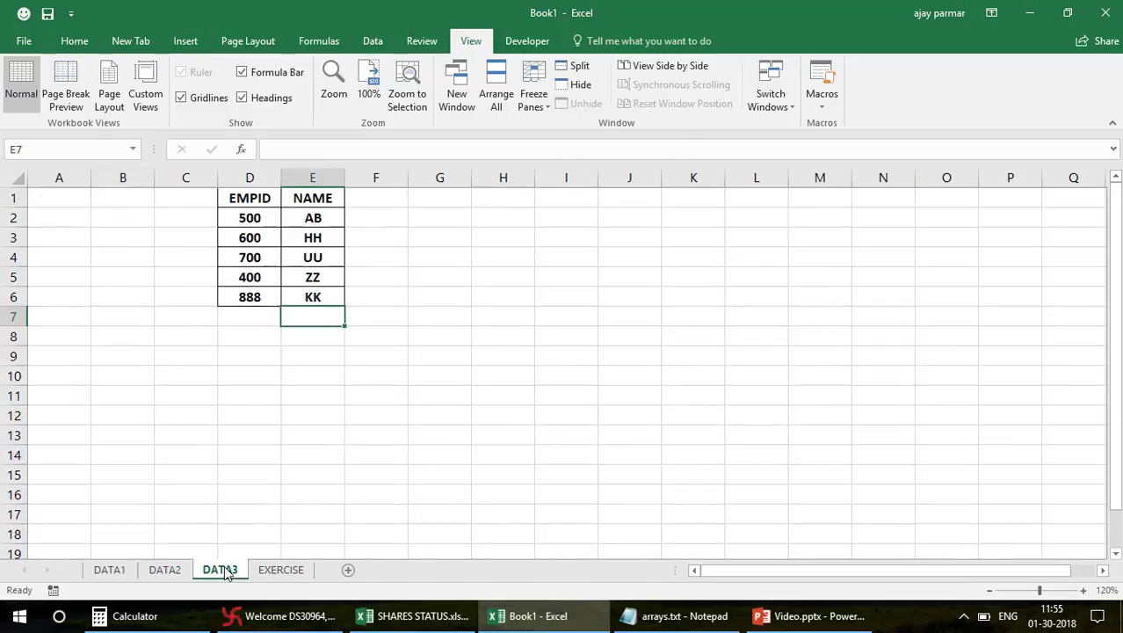
click(428, 367)
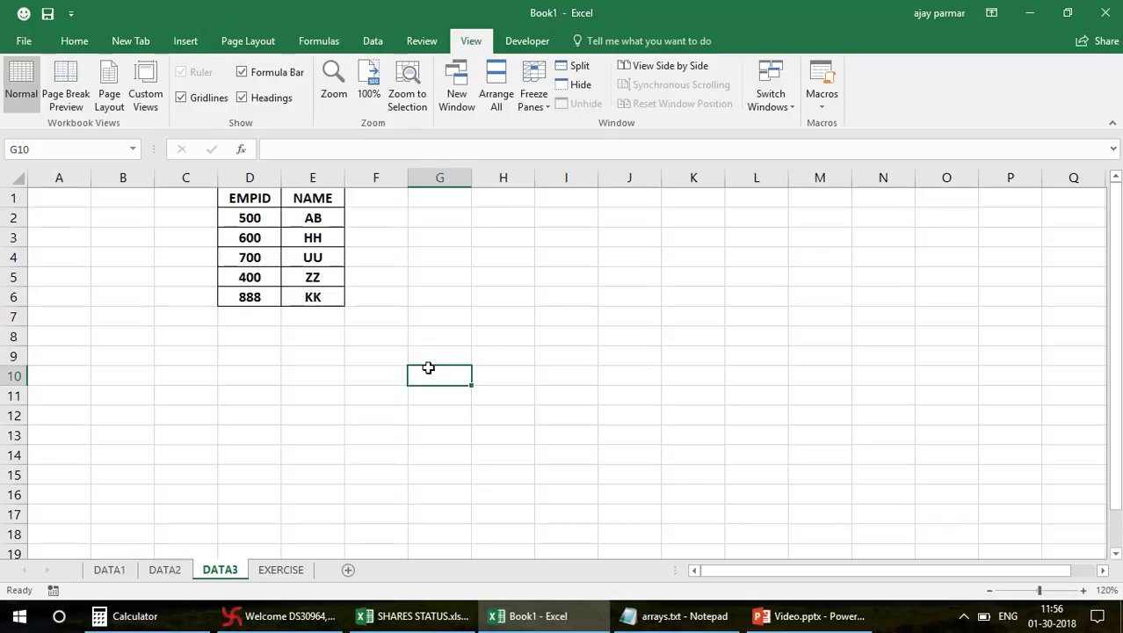
click(166, 572)
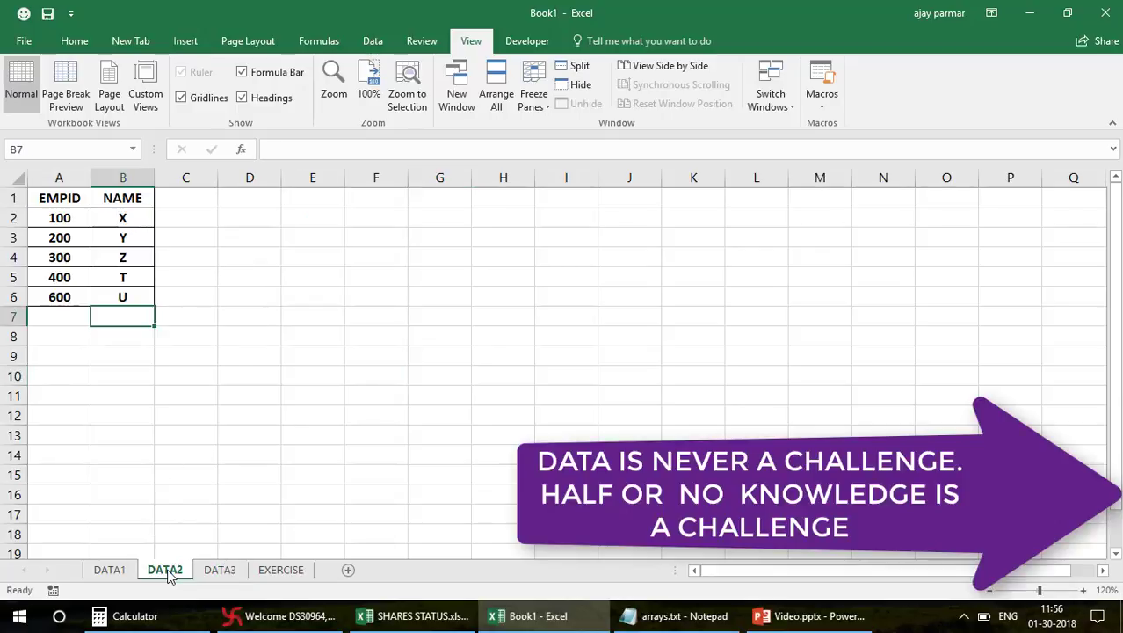
click(124, 573)
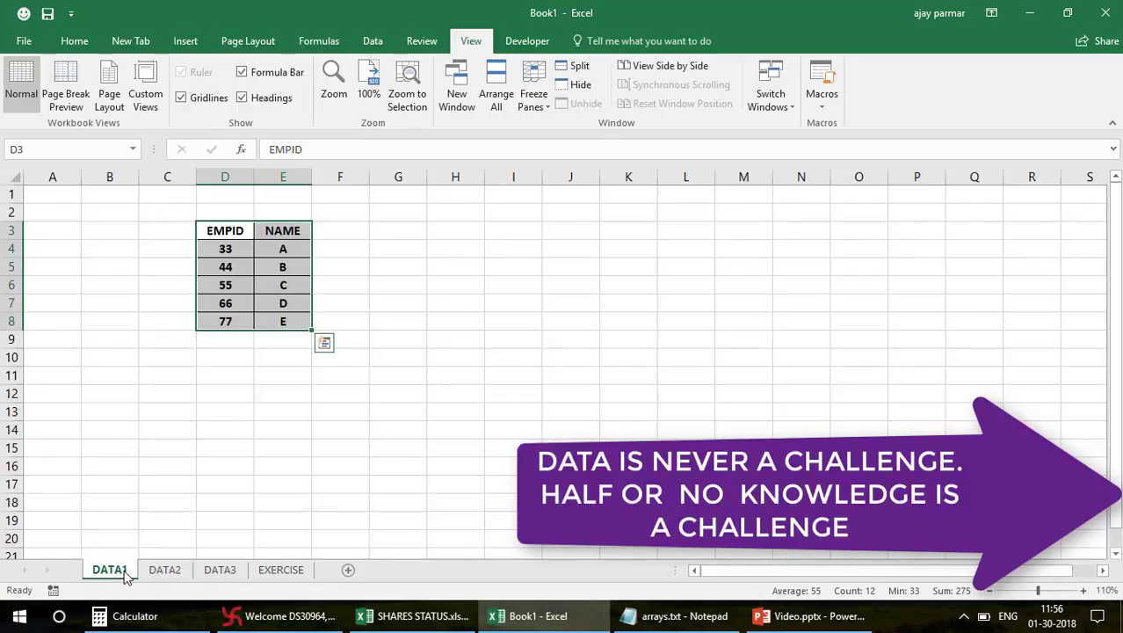
click(319, 397)
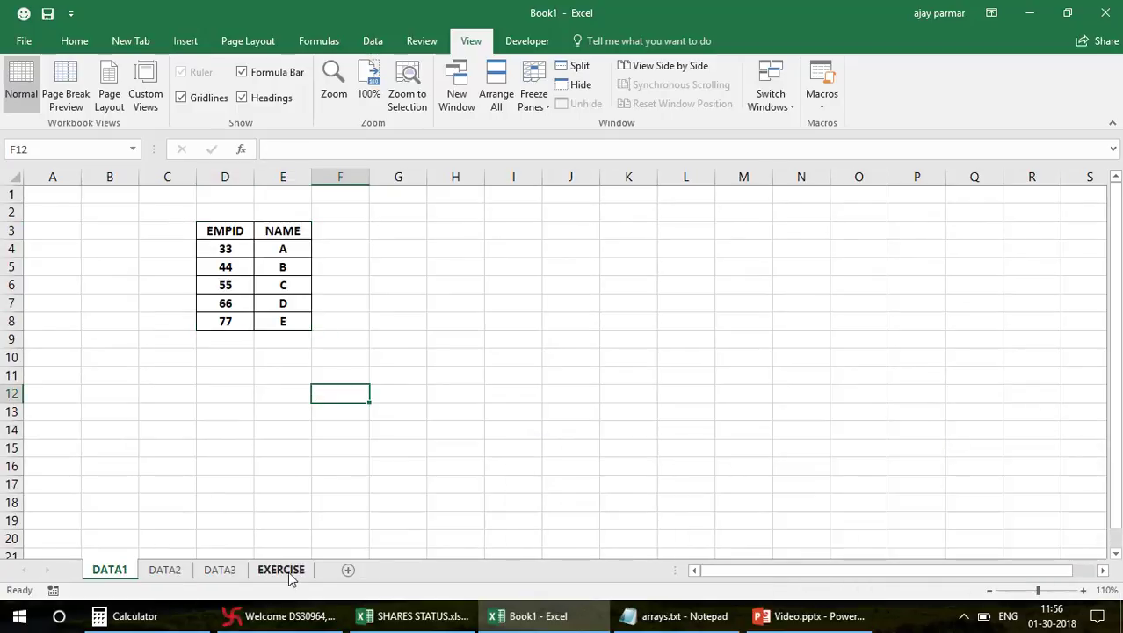
click(290, 573)
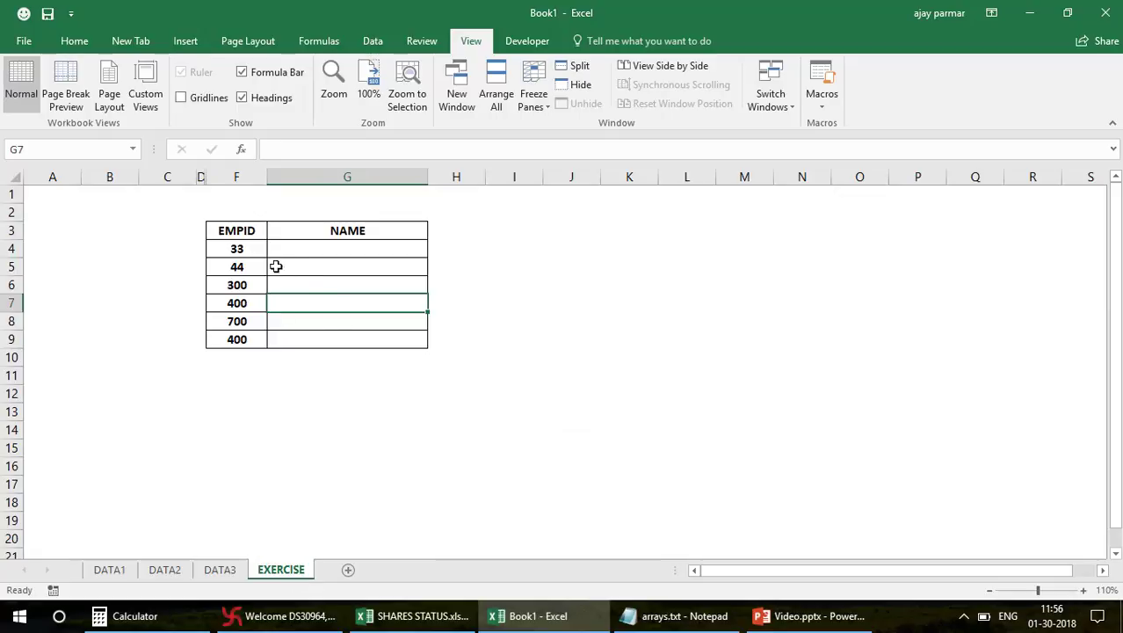
click(252, 250)
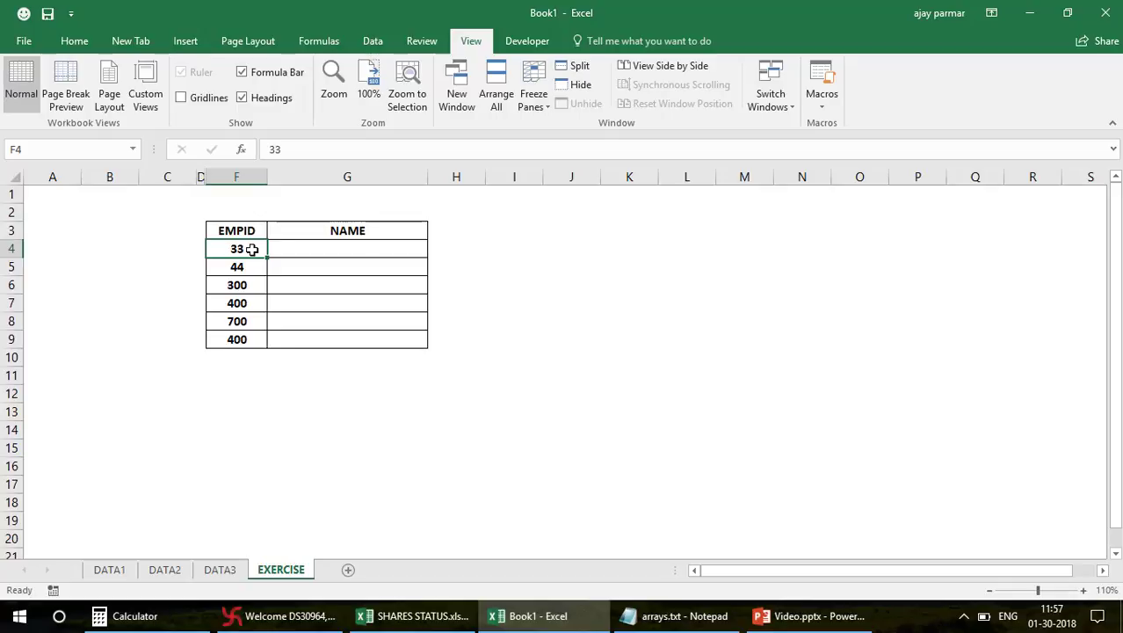
click(326, 243)
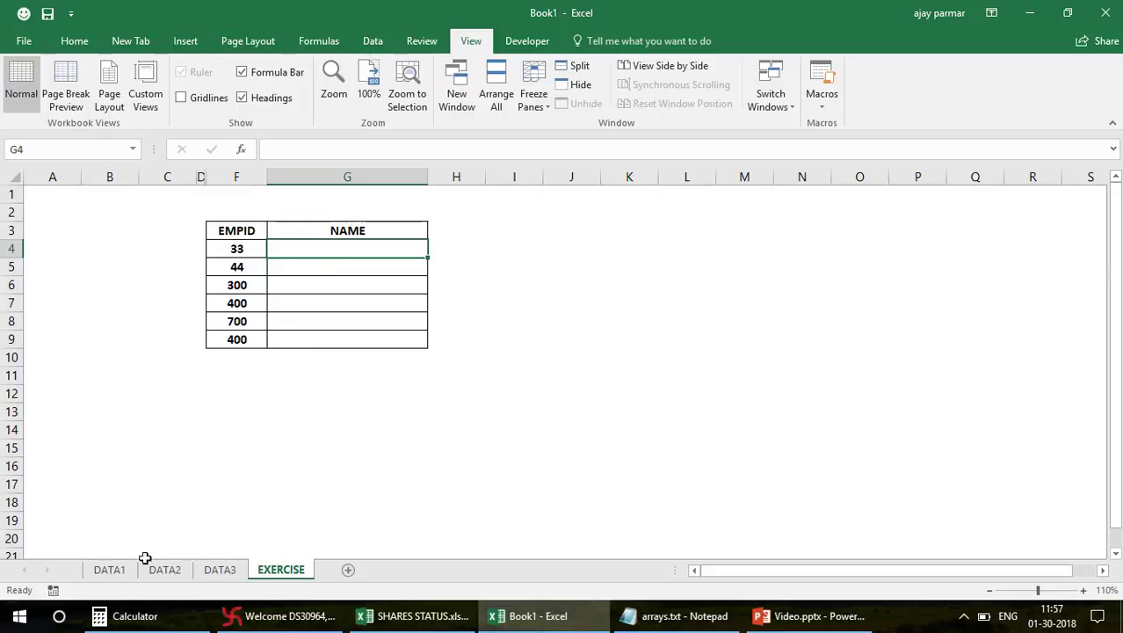
Step: Name the employee table in D3:E8 on the DATA1 sheet TABLE1
click(112, 571)
click(167, 573)
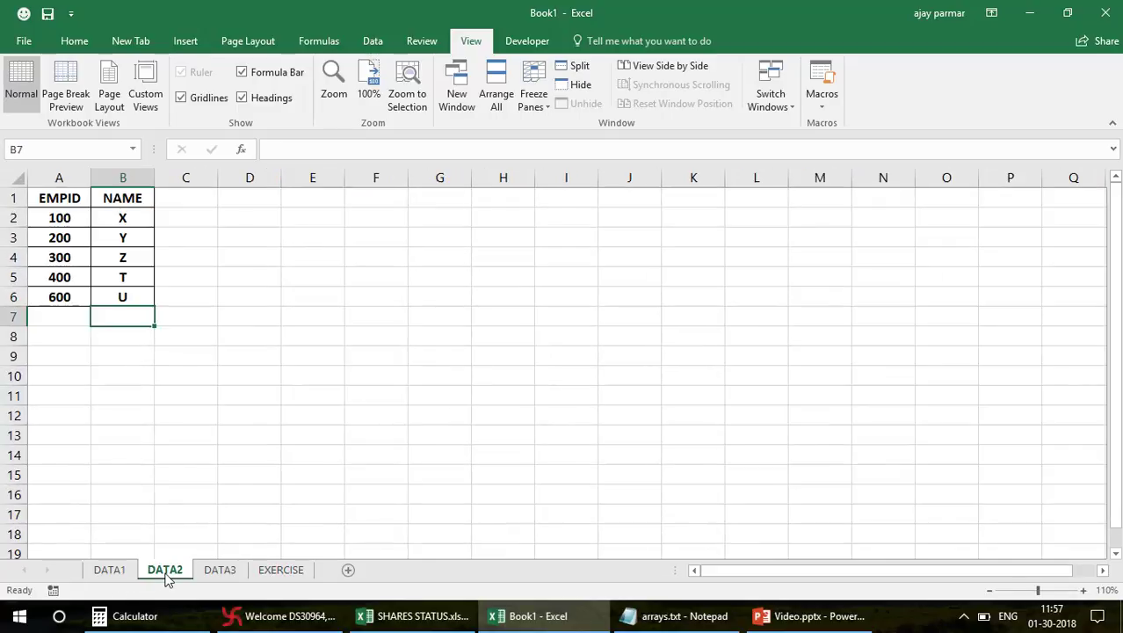
click(113, 571)
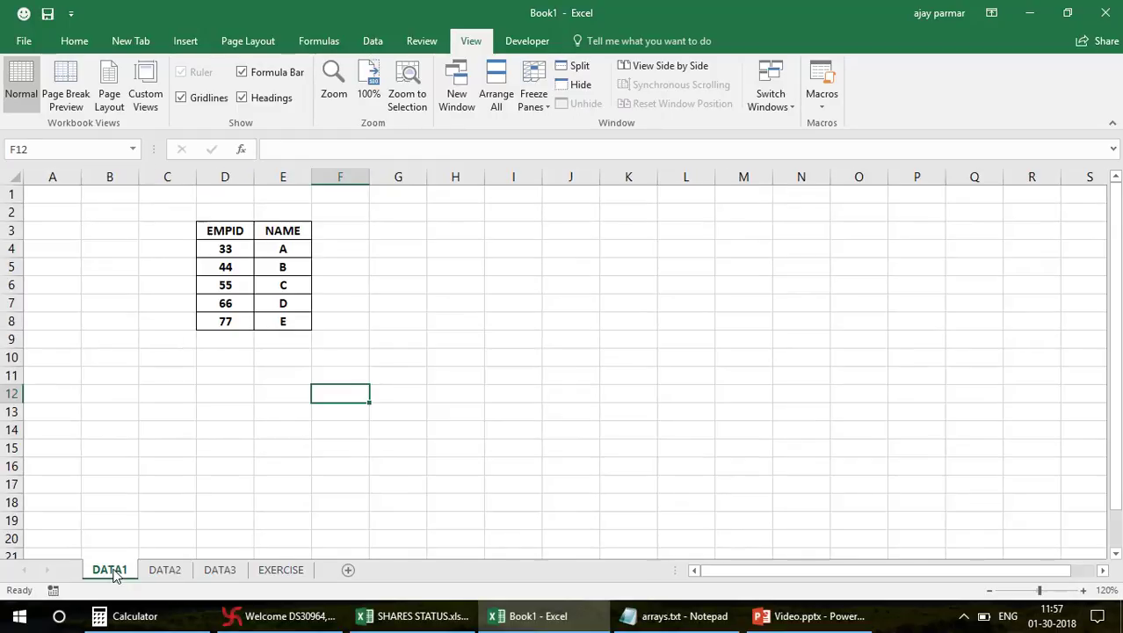
click(234, 238)
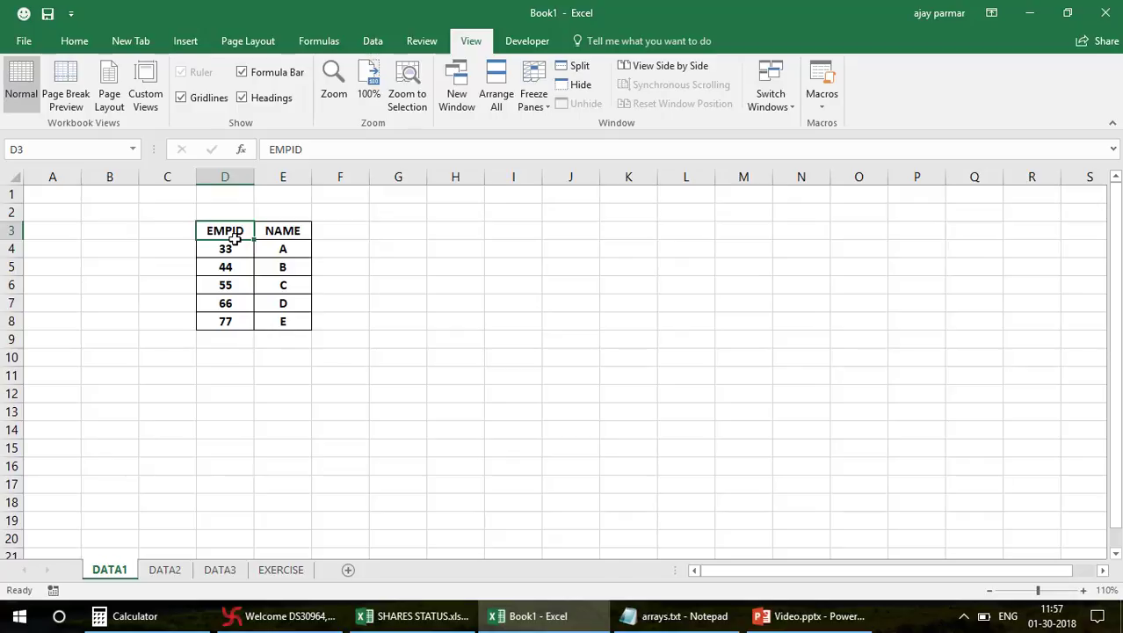
shift+click(289, 322)
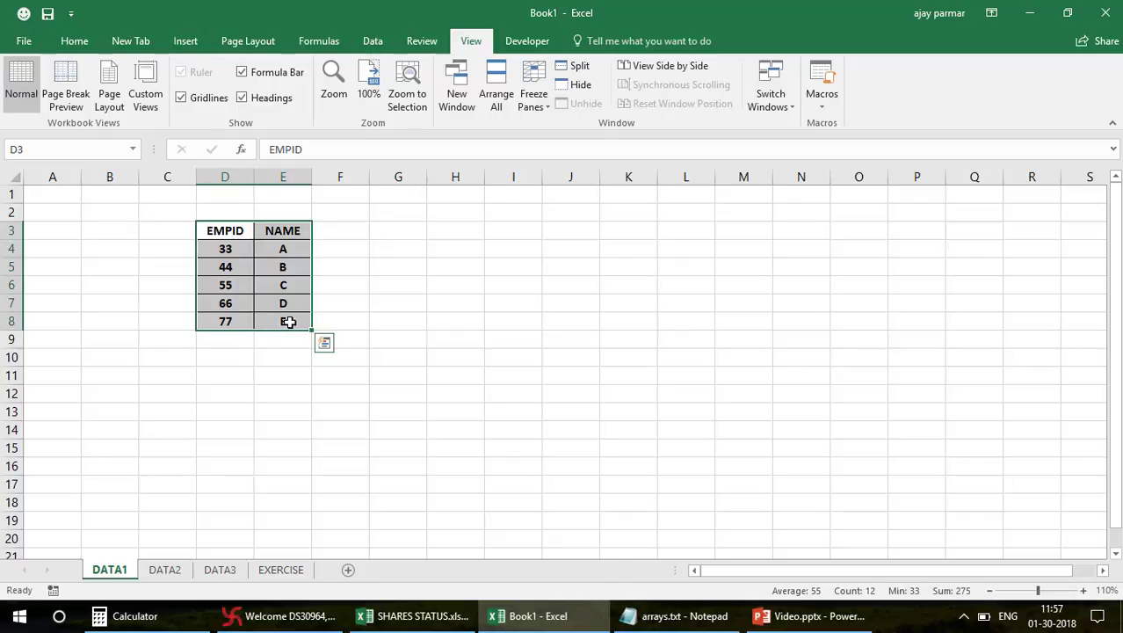
click(60, 148)
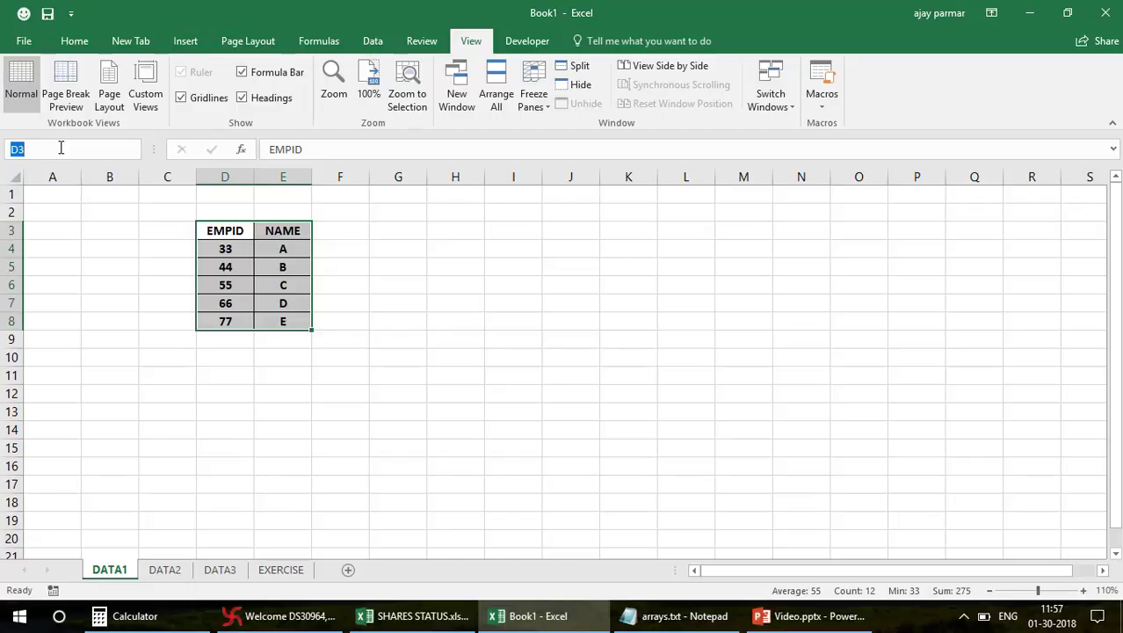
text(TABLE1)
key(Return)
Step: Check the range that TABLE1 covers by jumping to the name from an unrelated cell
click(84, 272)
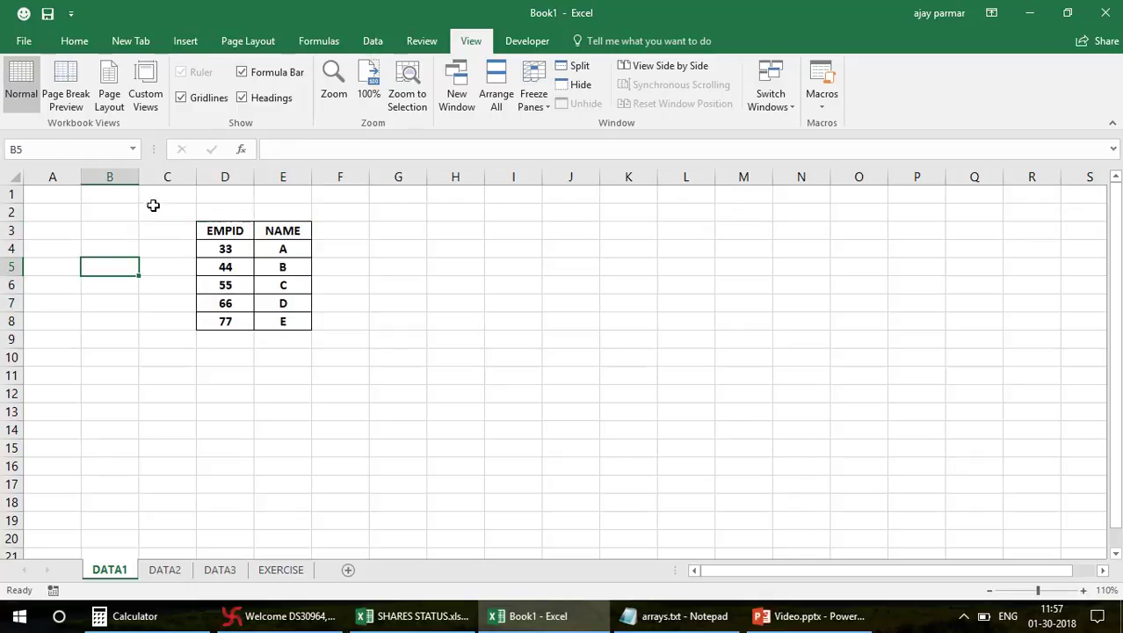
click(132, 151)
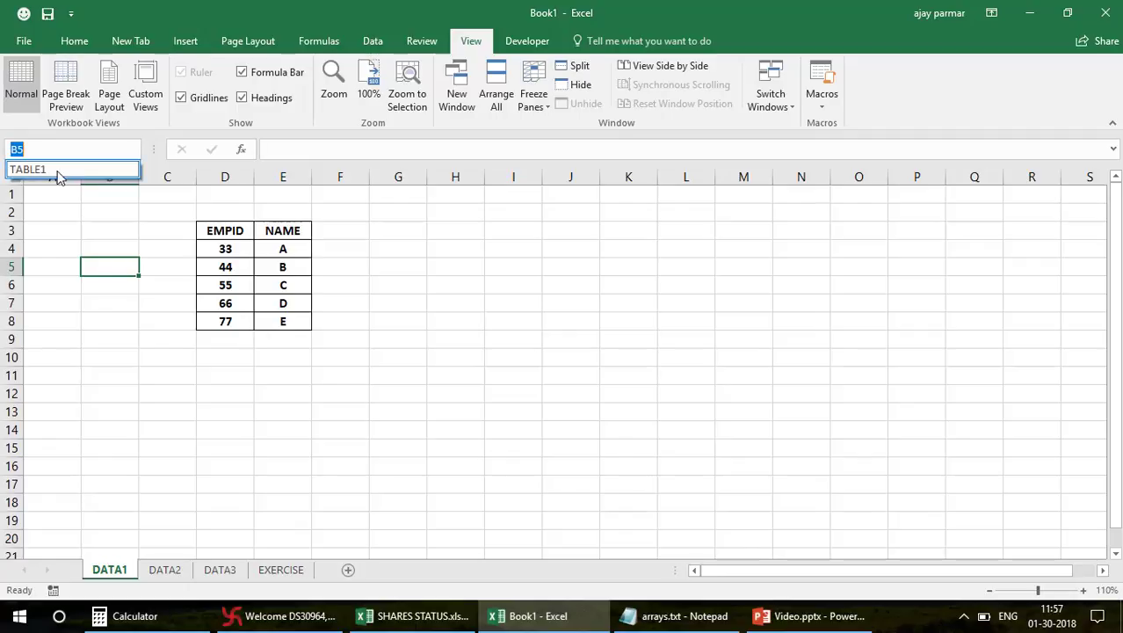
click(52, 170)
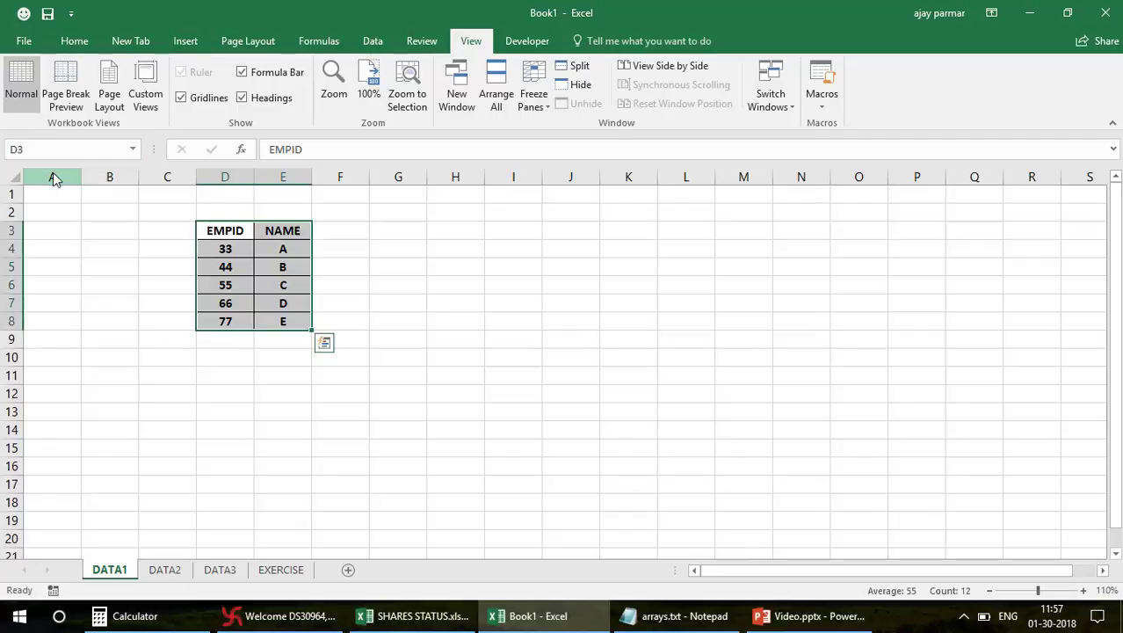
click(216, 230)
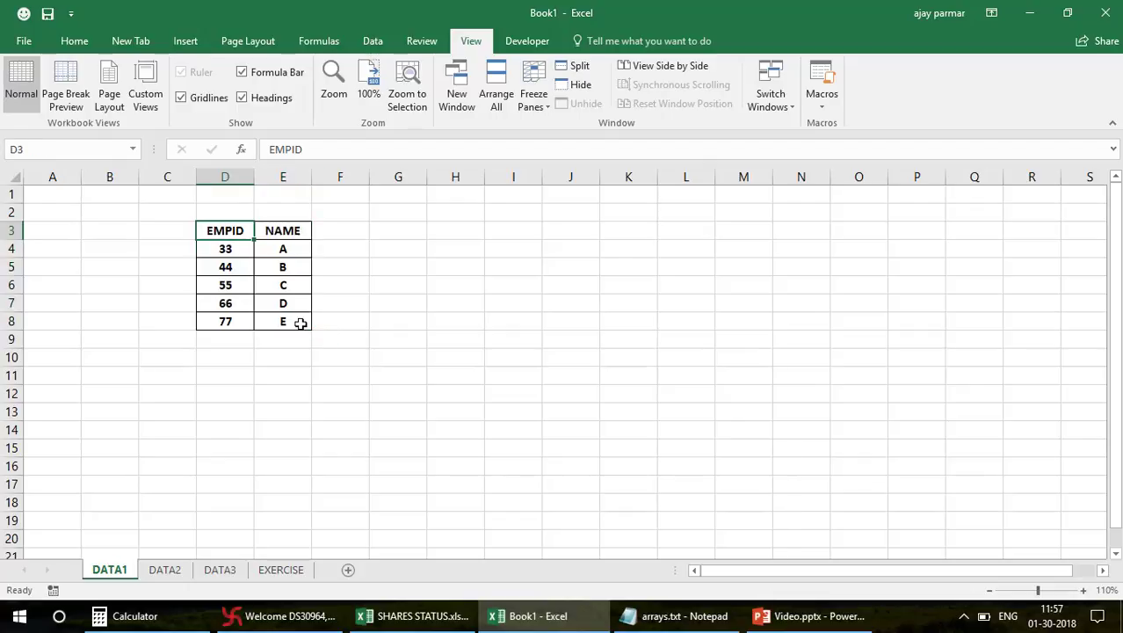
click(297, 321)
Step: Name the employee table in A1:B6 on the DATA2 sheet TABLE2
click(165, 570)
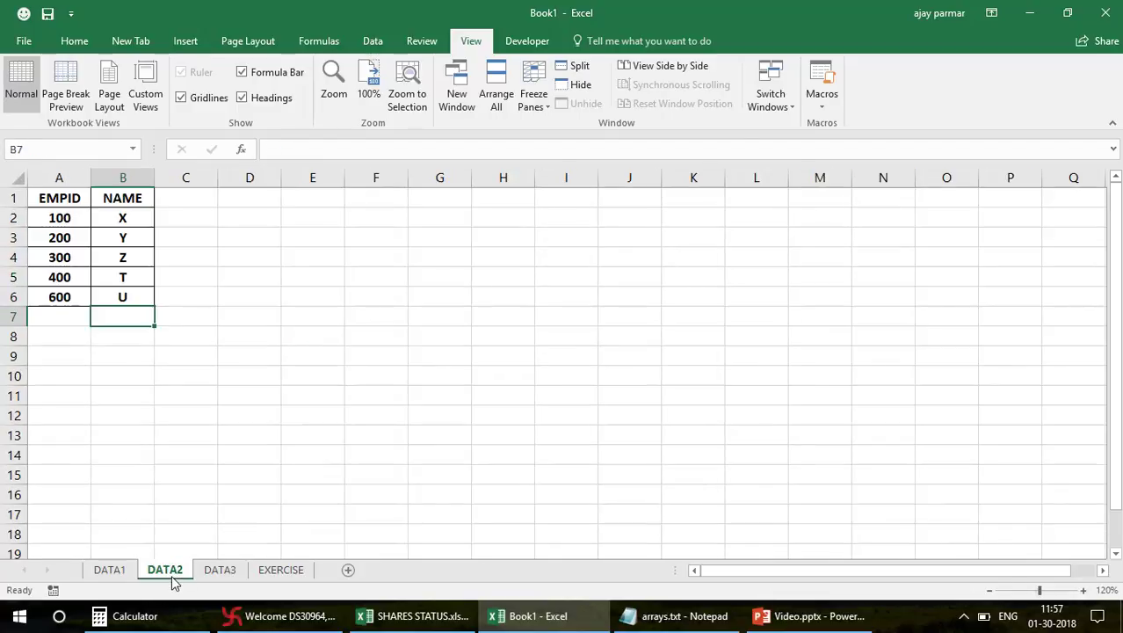
click(75, 40)
click(57, 194)
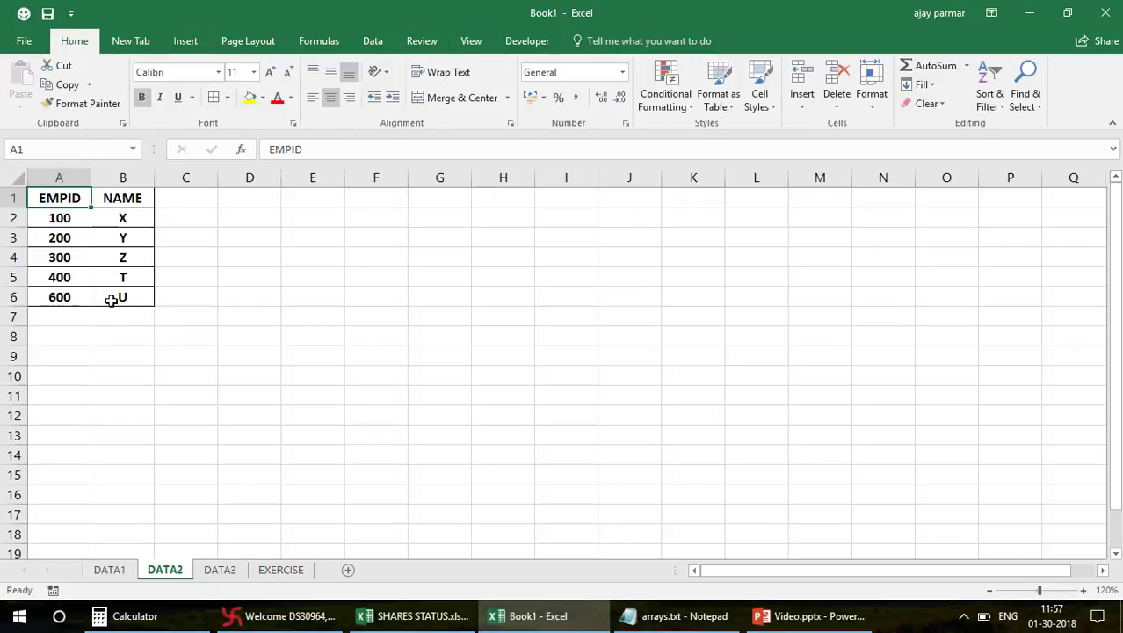
shift+click(132, 296)
click(48, 147)
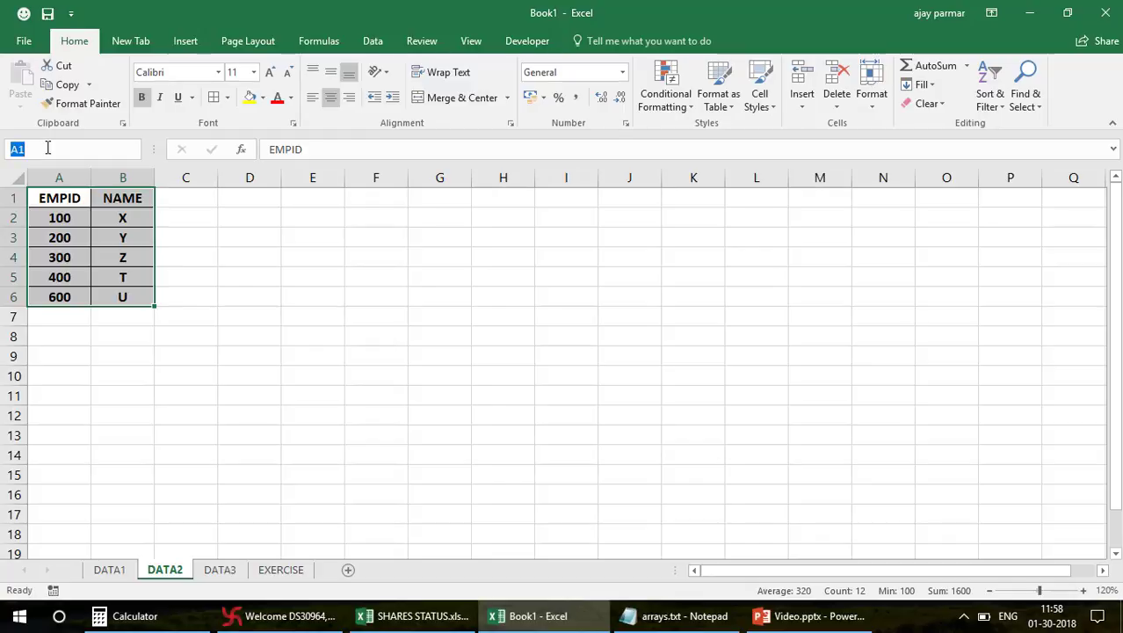
text(TABLE1)
key(Return)
click(83, 243)
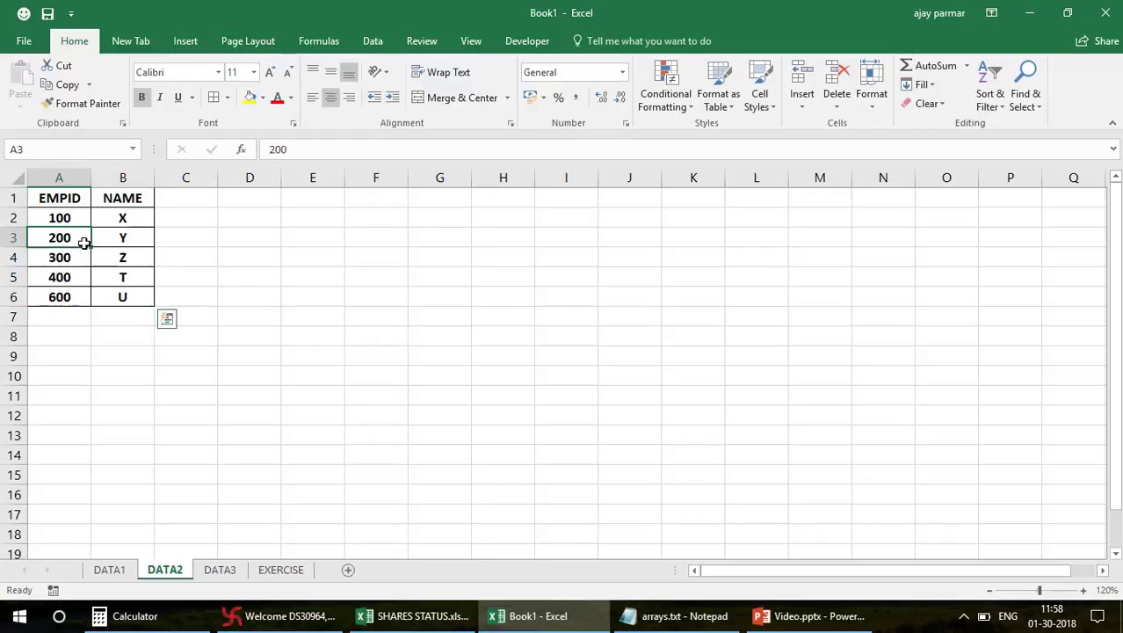
Step: Enter the note CTRL+F3 in cell J1 of the DATA3 sheet
click(221, 570)
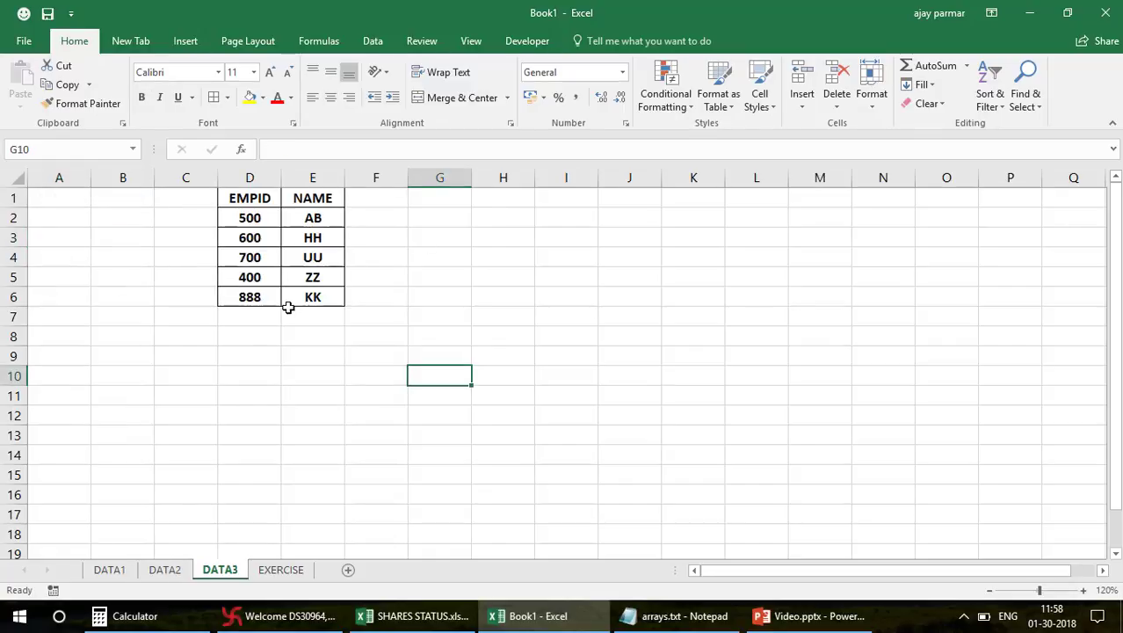
click(306, 253)
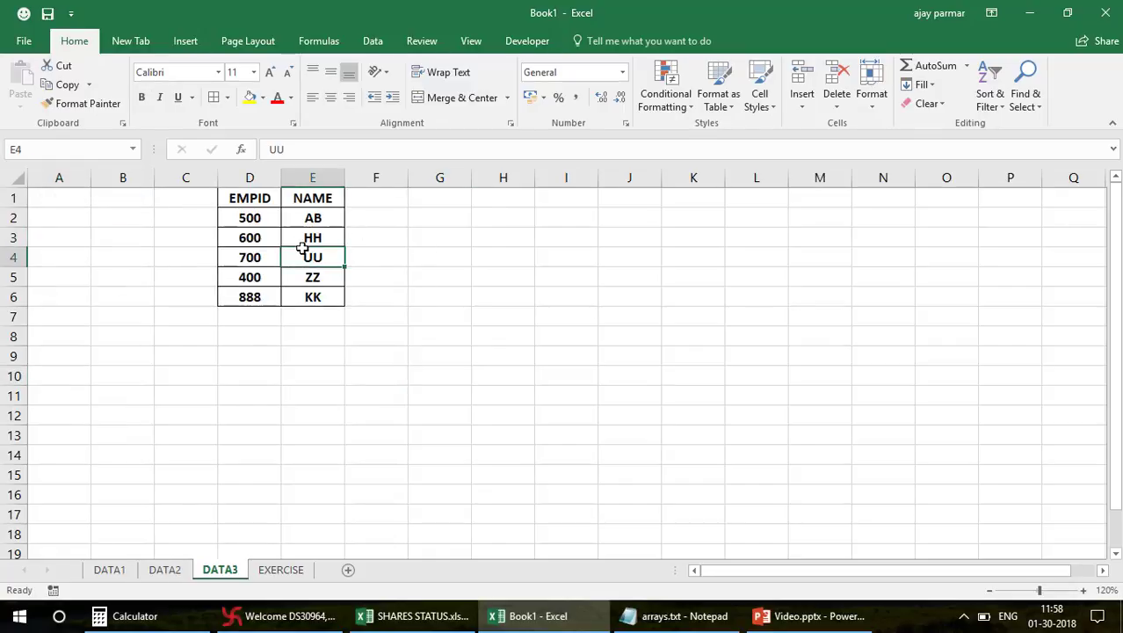
click(324, 42)
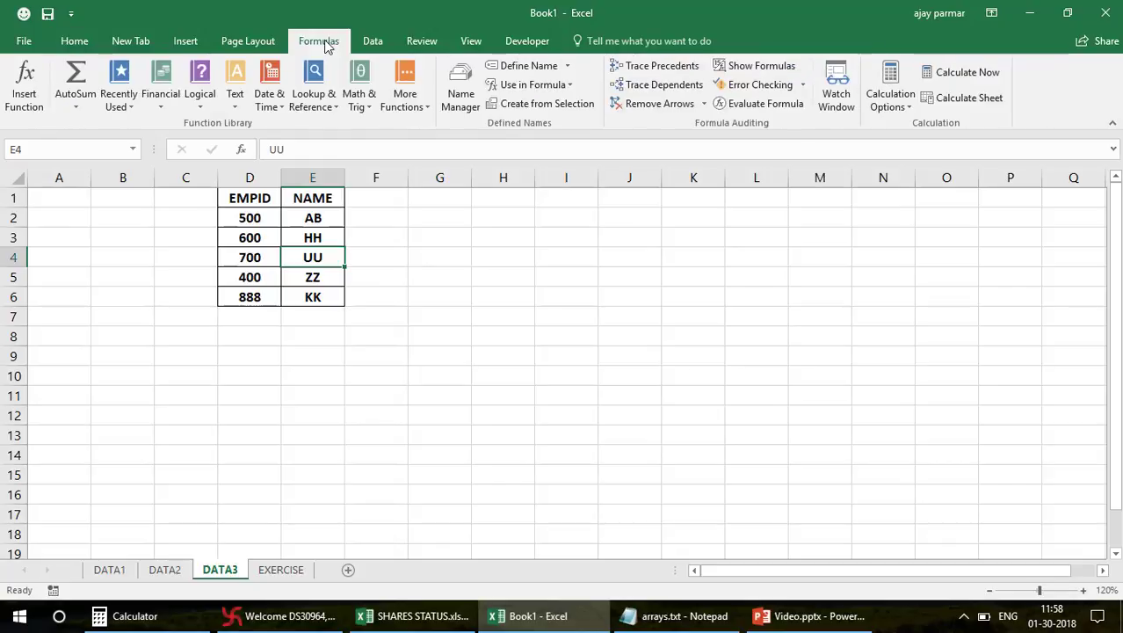
click(658, 197)
text(C)
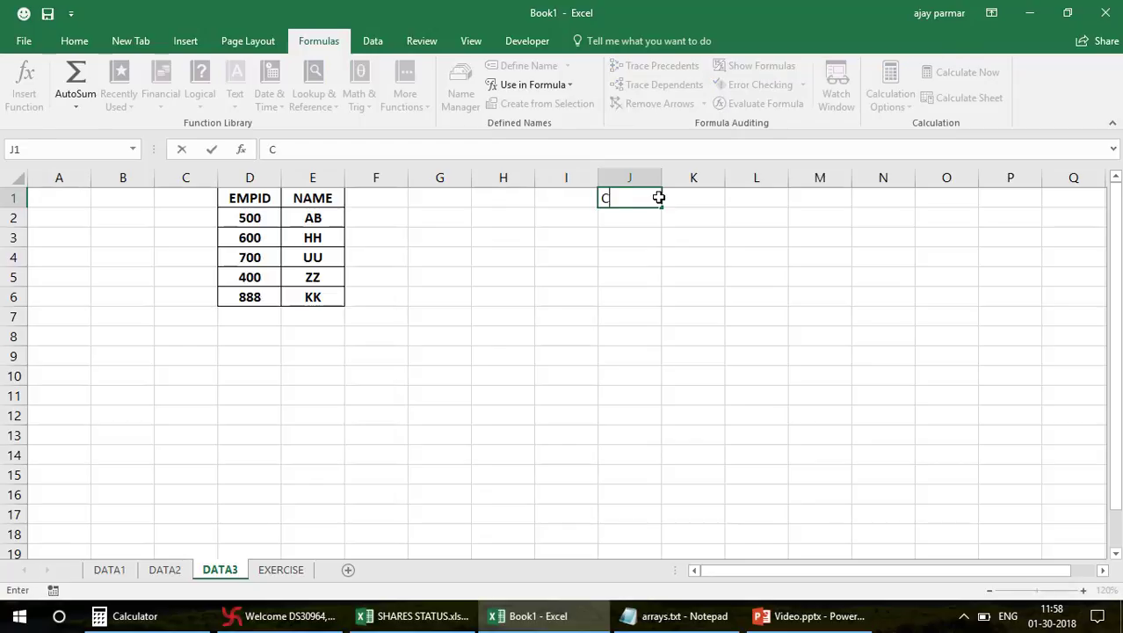
text(TRL+F3)
key(Return)
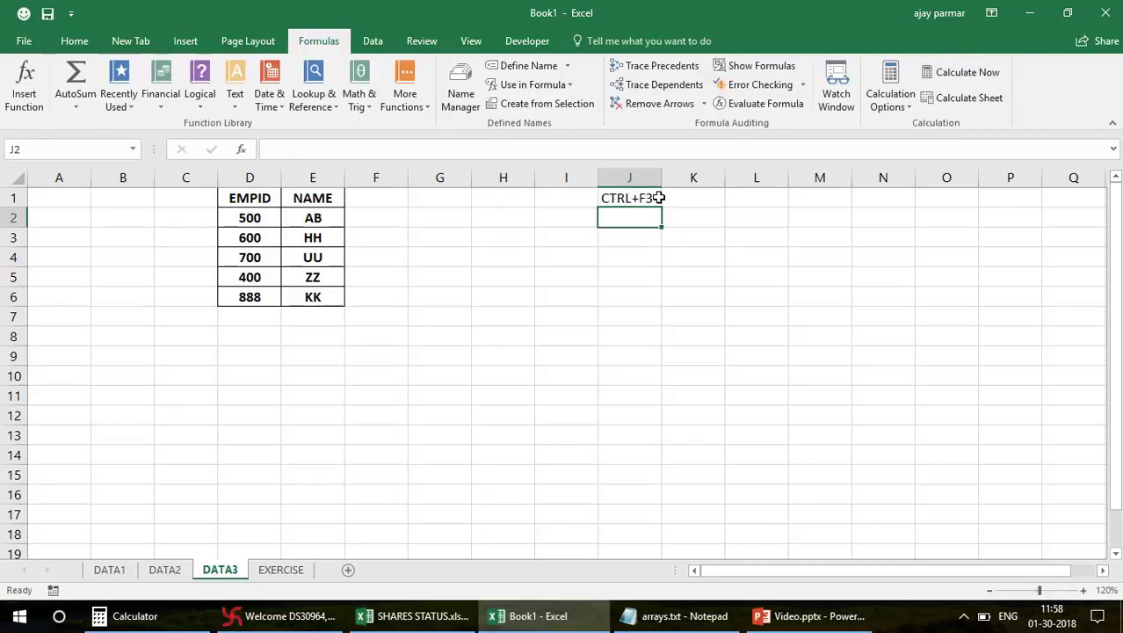
Step: Review the defined names and the range that TABLE2 refers to in the Name Manager
click(273, 253)
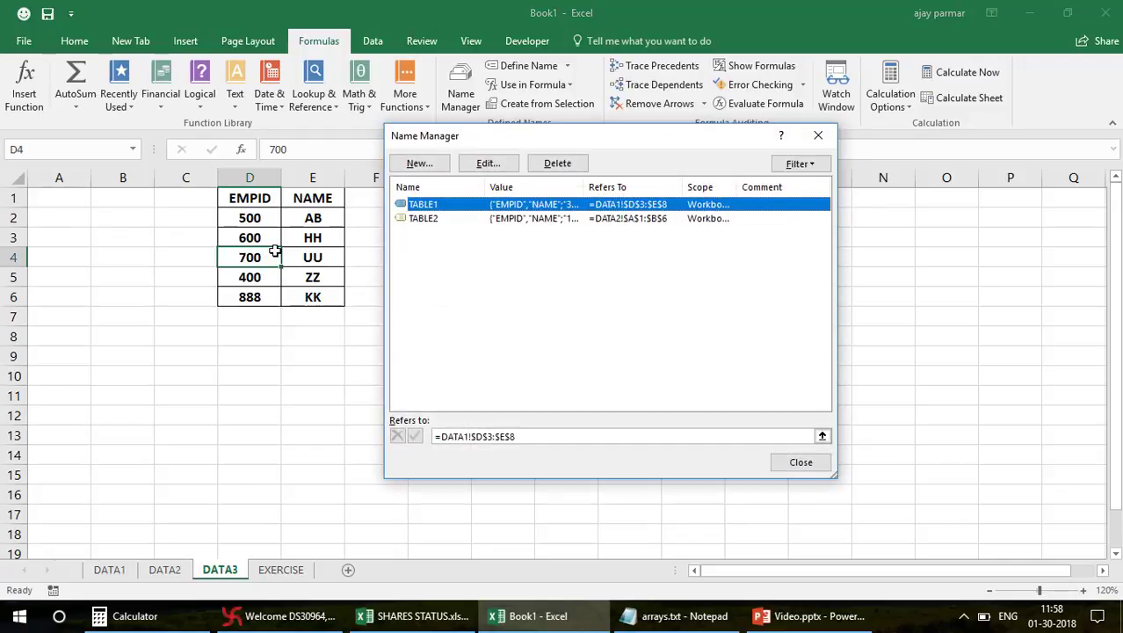
click(800, 463)
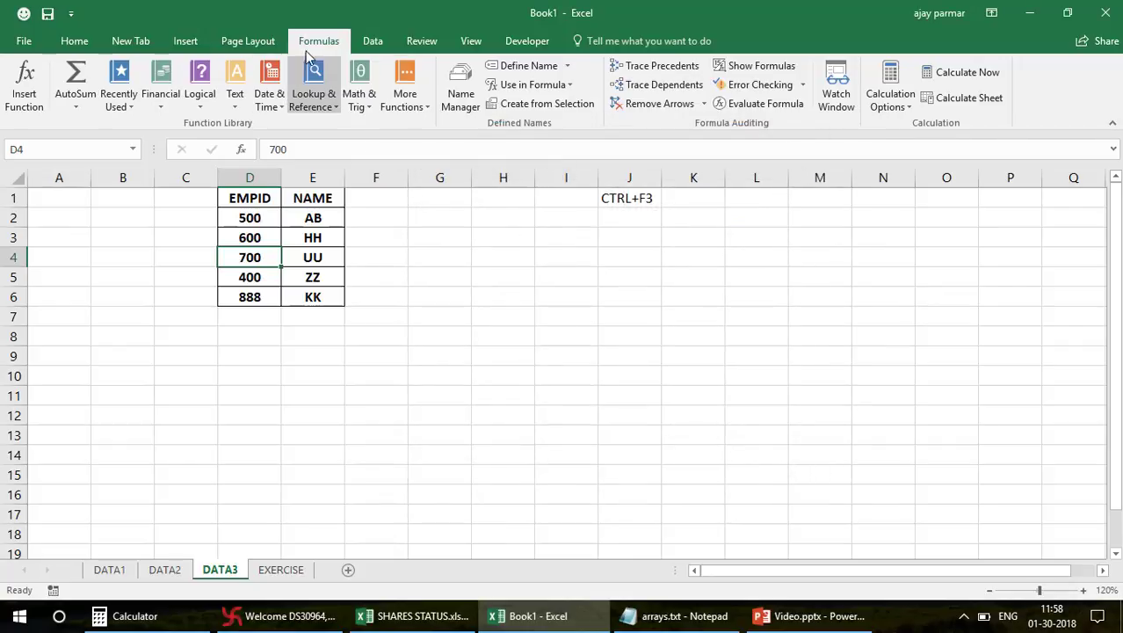
click(455, 104)
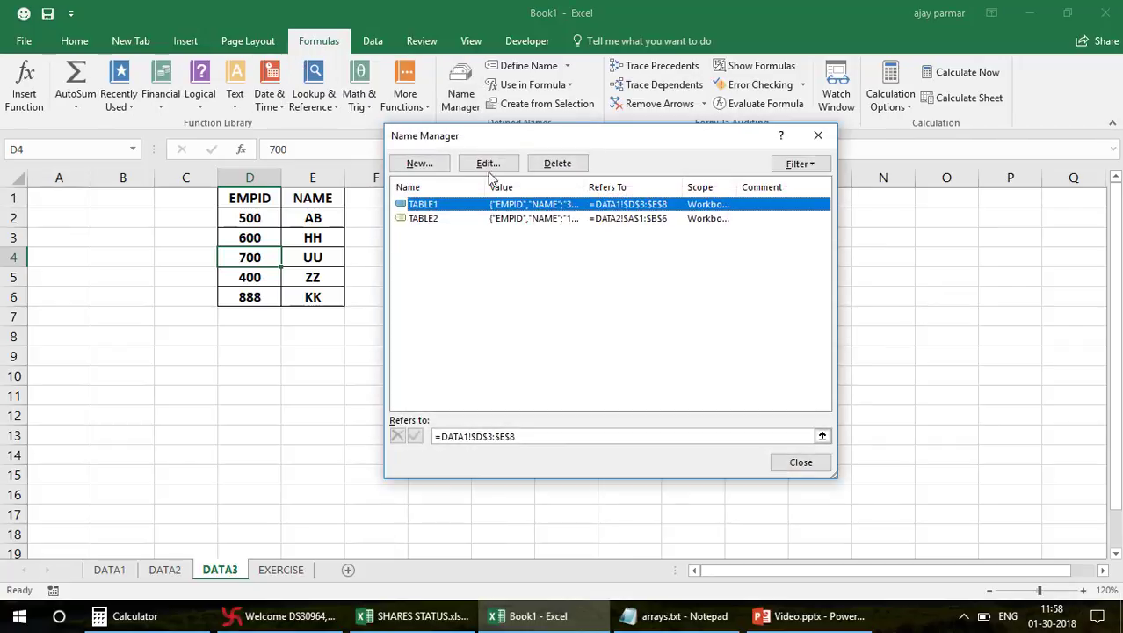
click(436, 220)
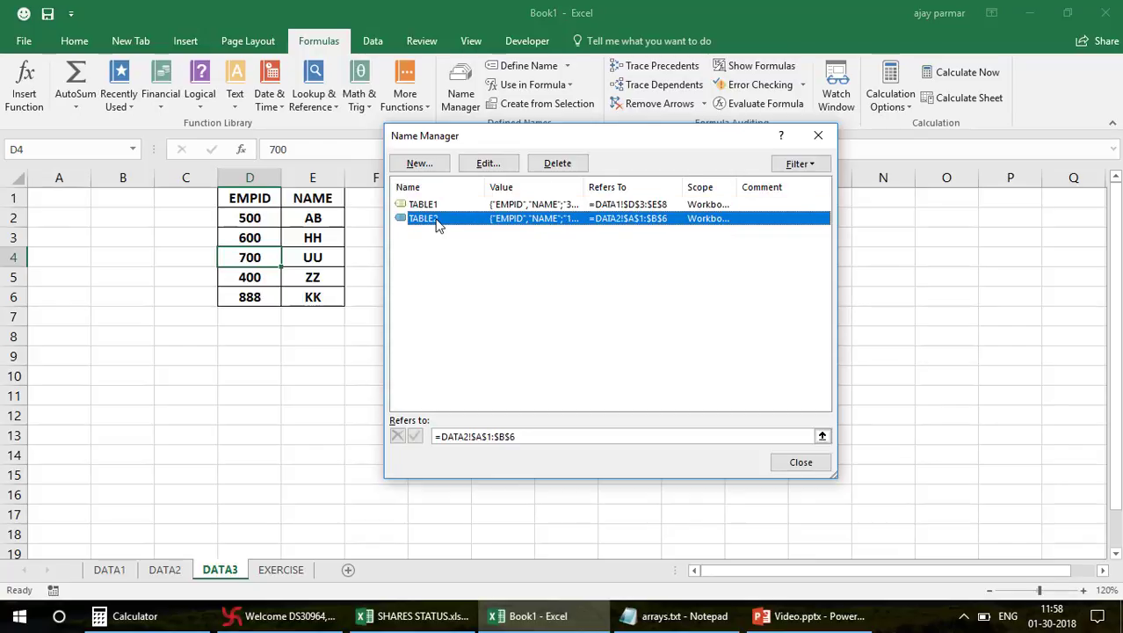
Step: Define the workbook-scope name TABLE3 for the employee table in D1:E6 on the DATA3 sheet and check it in the Name Manager
click(554, 436)
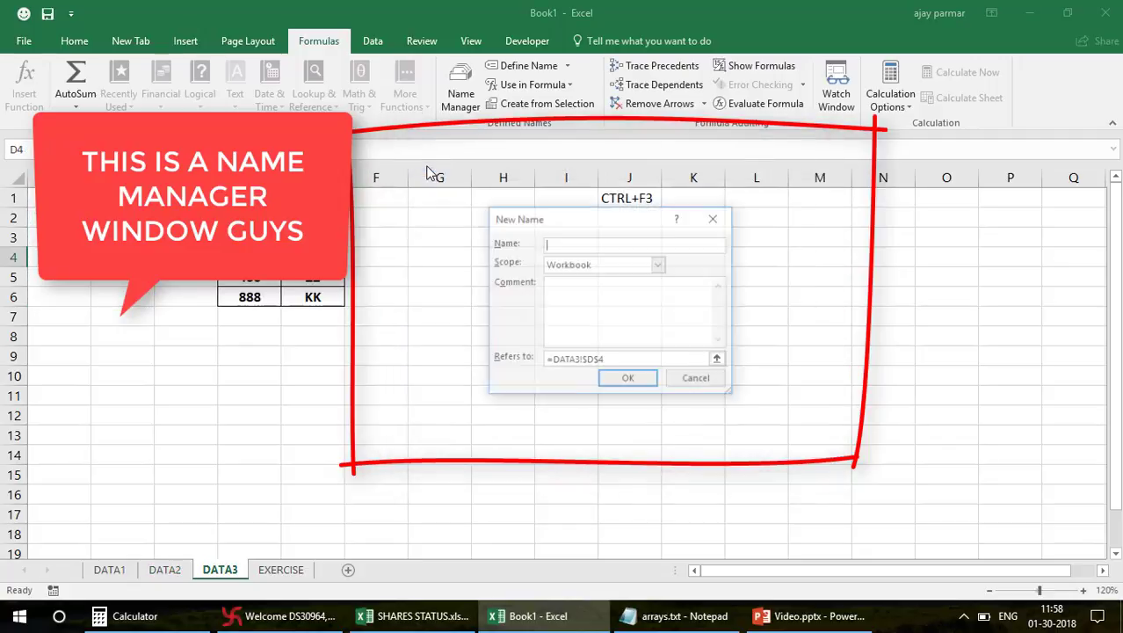
text(T)
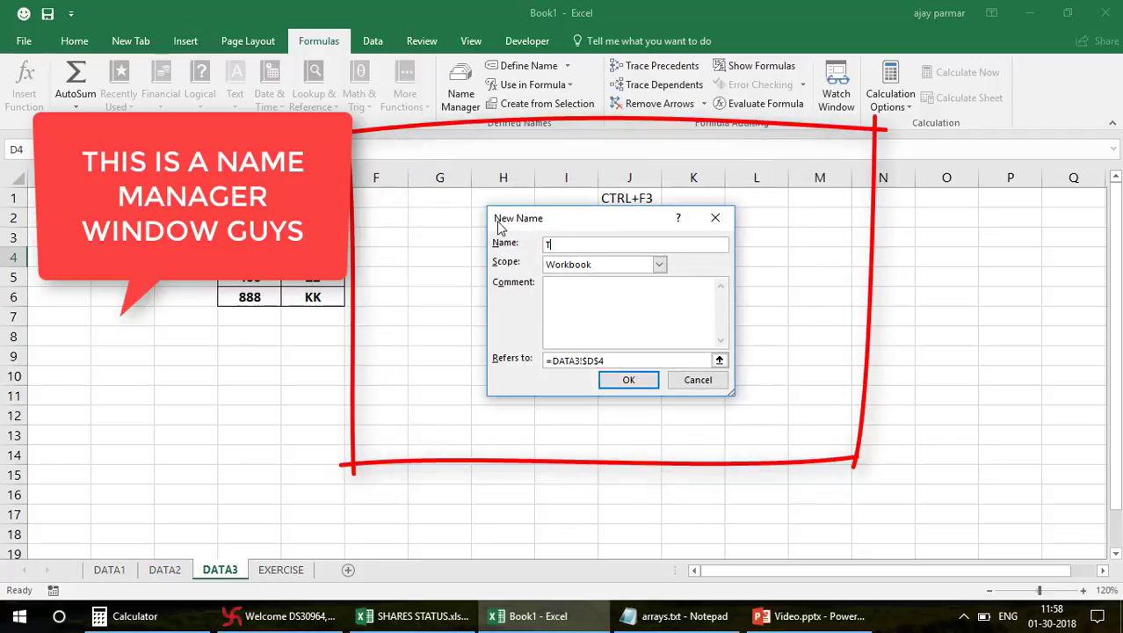
text(ABLE3)
click(618, 360)
key(BackSpace)
key(BackSpace)
key(BackSpace)
key(BackSpace)
key(BackSpace)
key(BackSpace)
key(BackSpace)
key(BackSpace)
key(BackSpace)
key(BackSpace)
key(BackSpace)
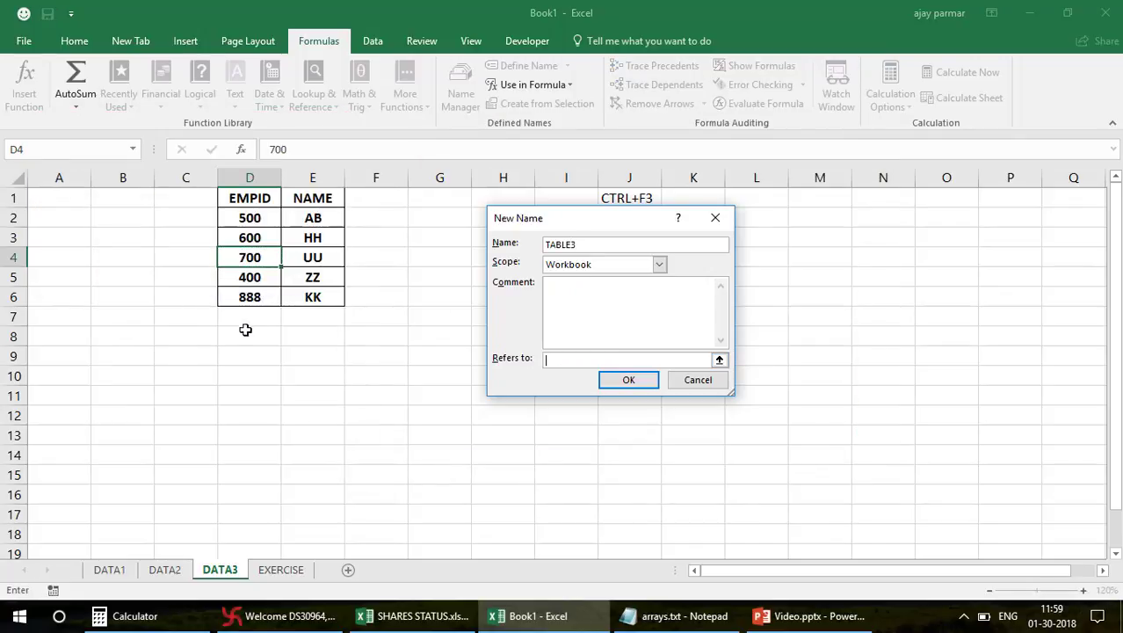
click(250, 195)
shift+click(319, 299)
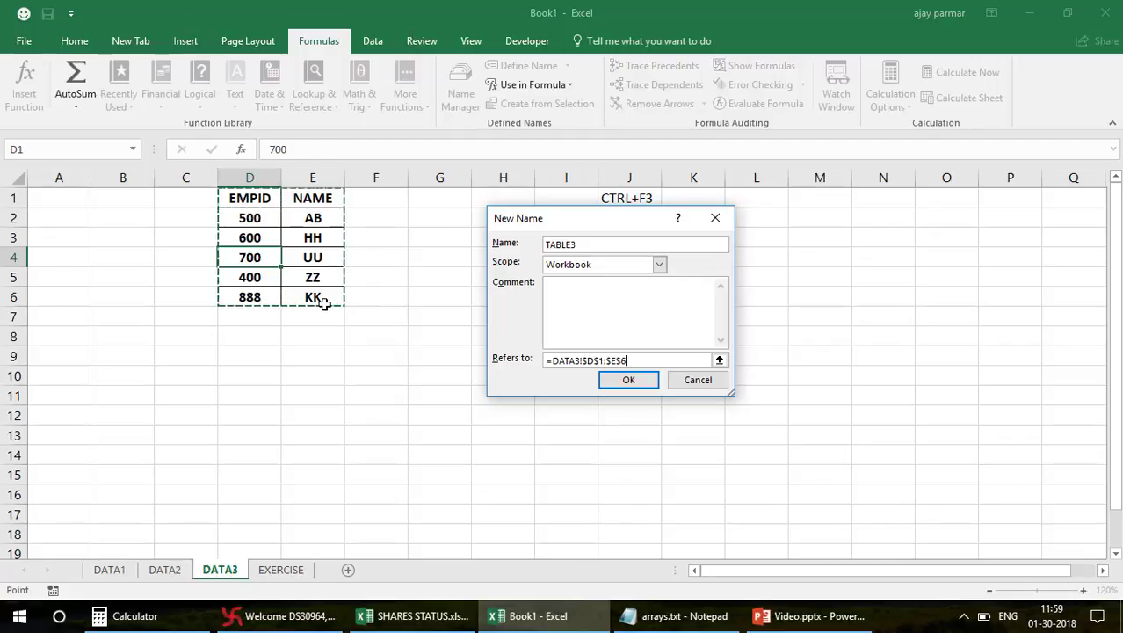
click(655, 381)
key(ctrl+F3)
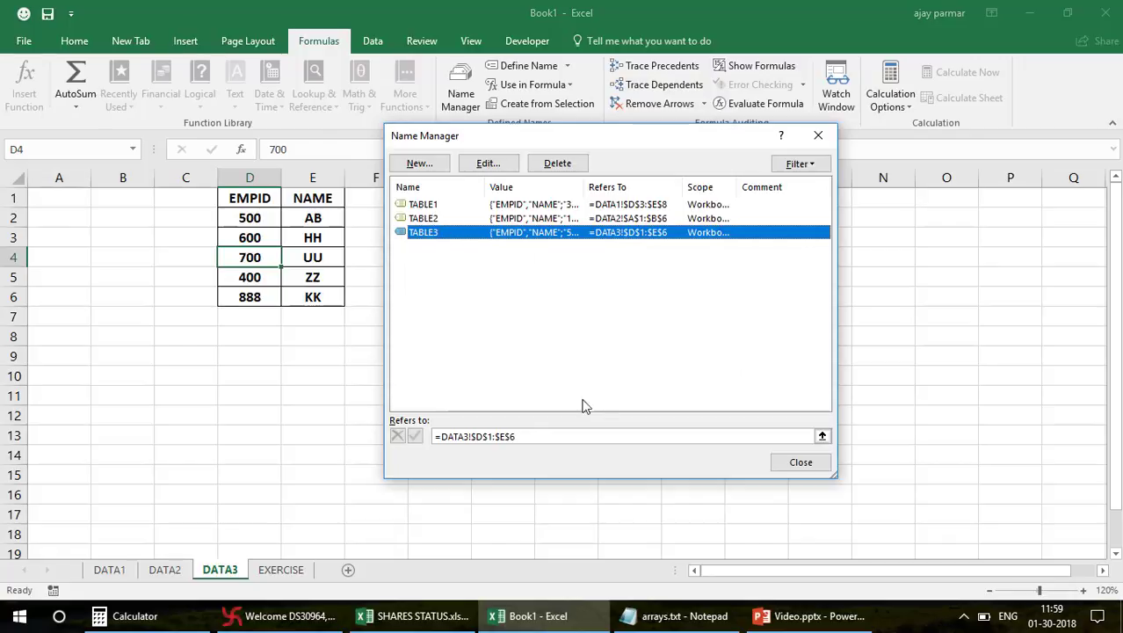
click(798, 466)
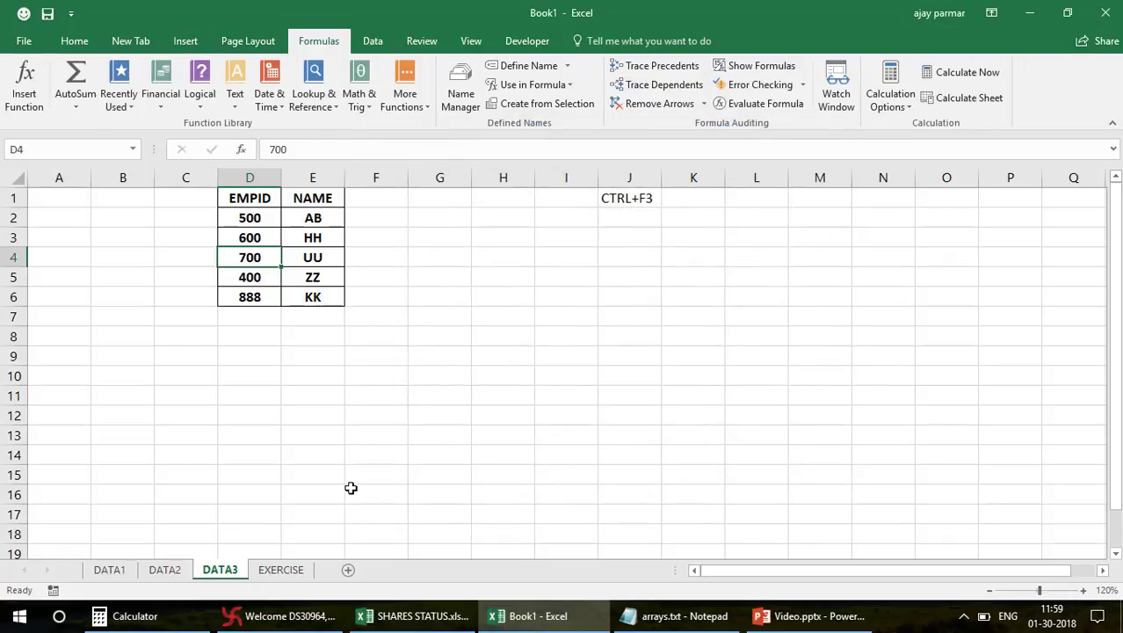
Step: Begin a formula in G4 of the EXERCISE sheet and check which defined names are suggested for TAB
click(284, 573)
ctrl+scroll(389, 297, down, 1)
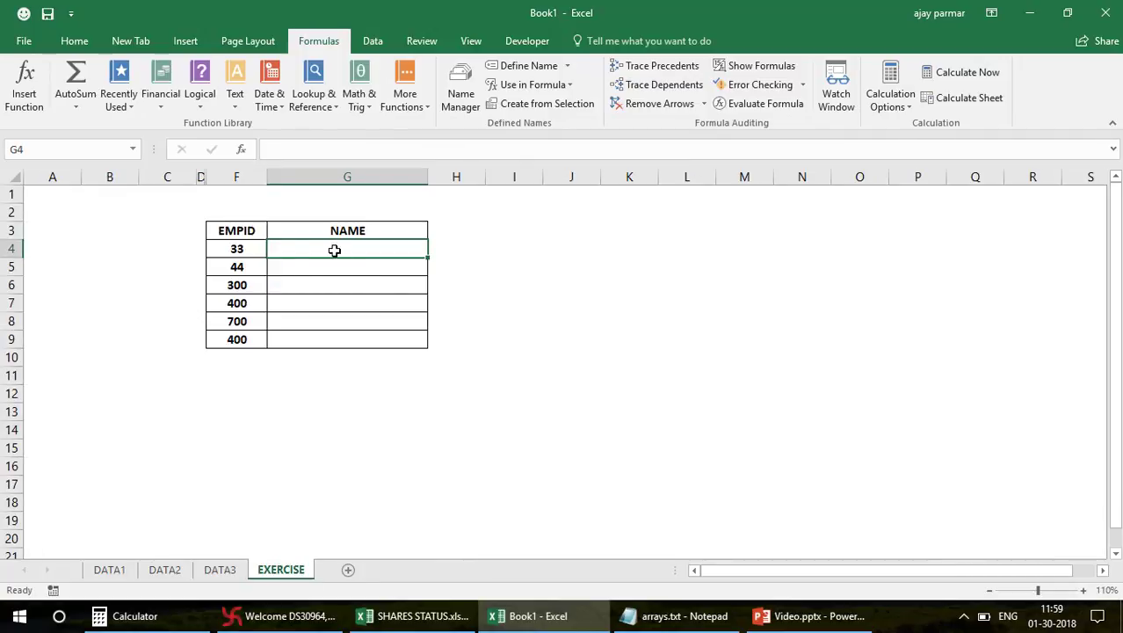
text(=TAB)
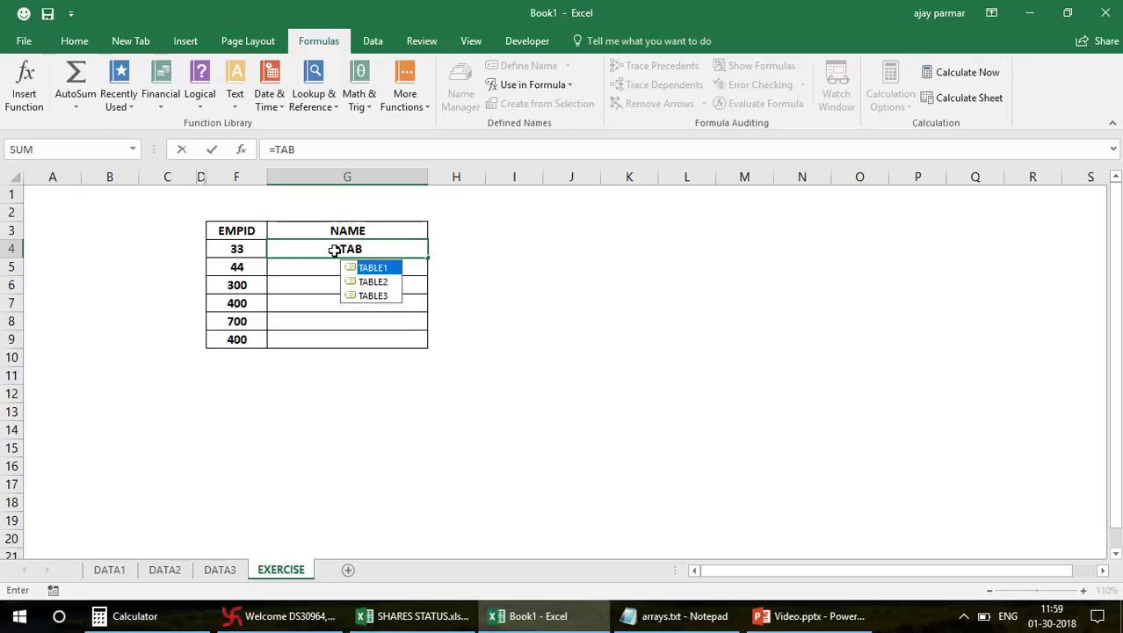
key(BackSpace)
key(BackSpace)
key(BackSpace)
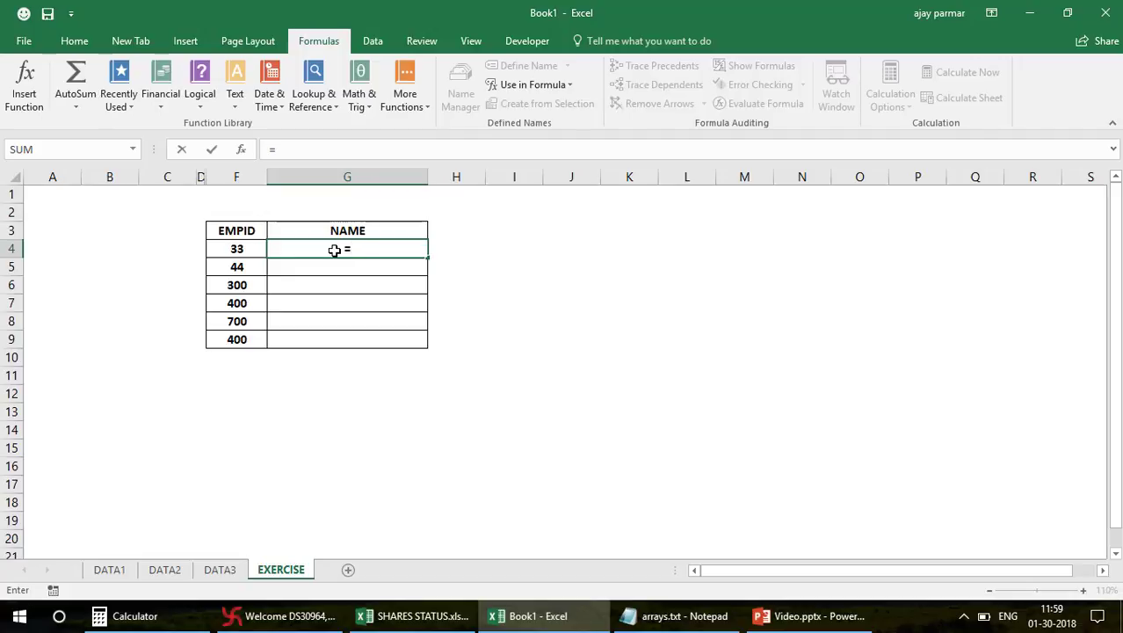
Step: Enter =VLOOKUP(F4,TABLE1,2,0) in G4 and fill the formula down to G9
text(VLOOK)
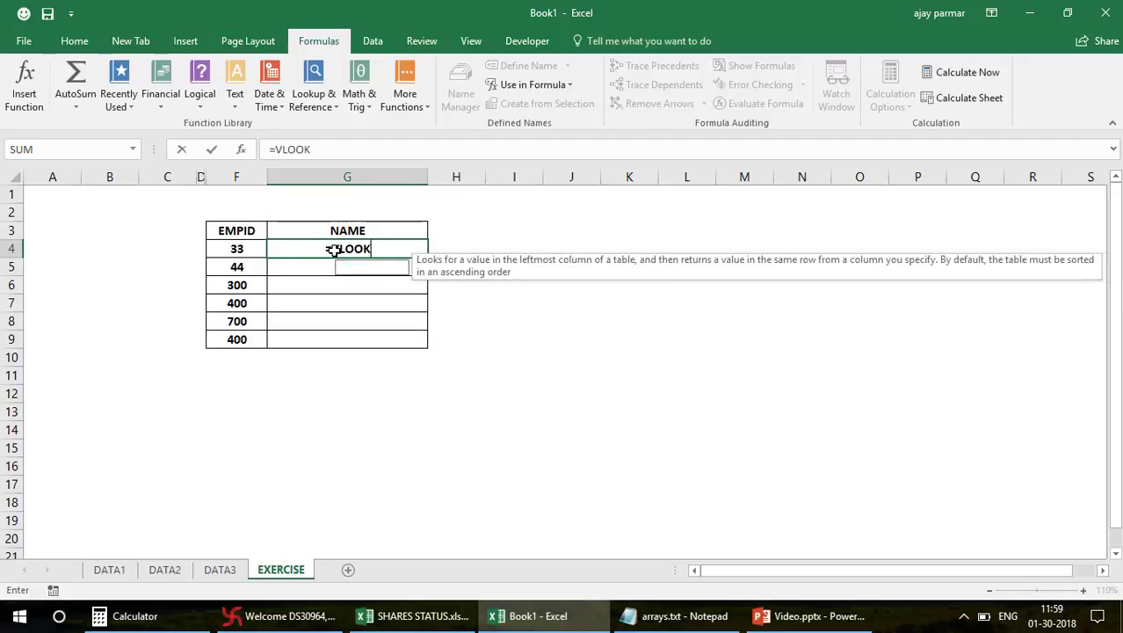
text(UP()
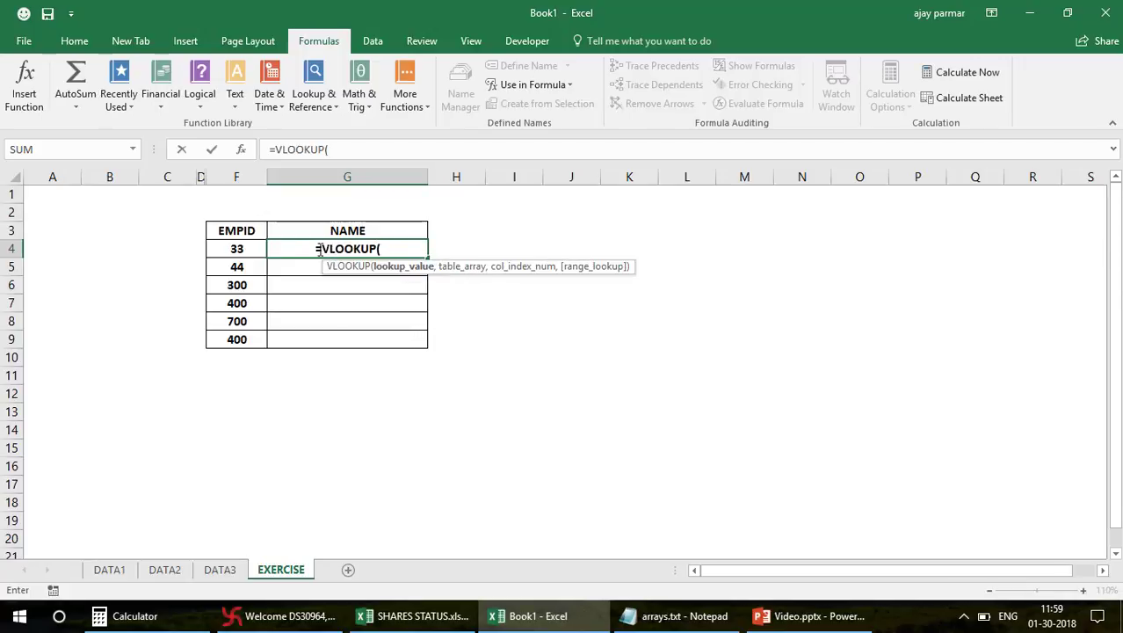
click(243, 250)
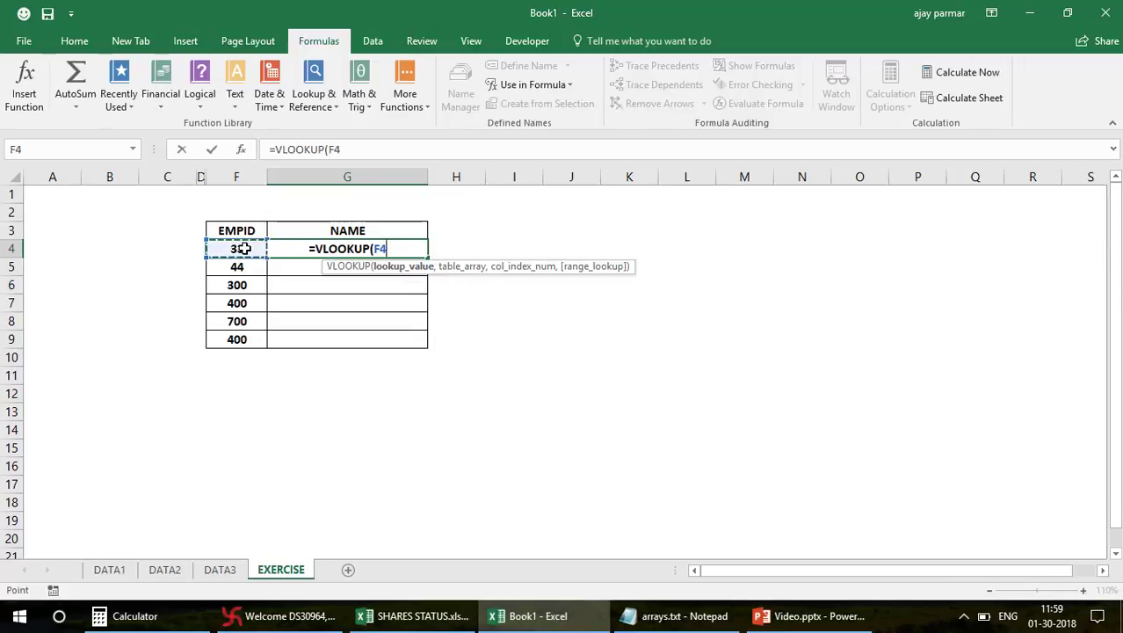
text(,)
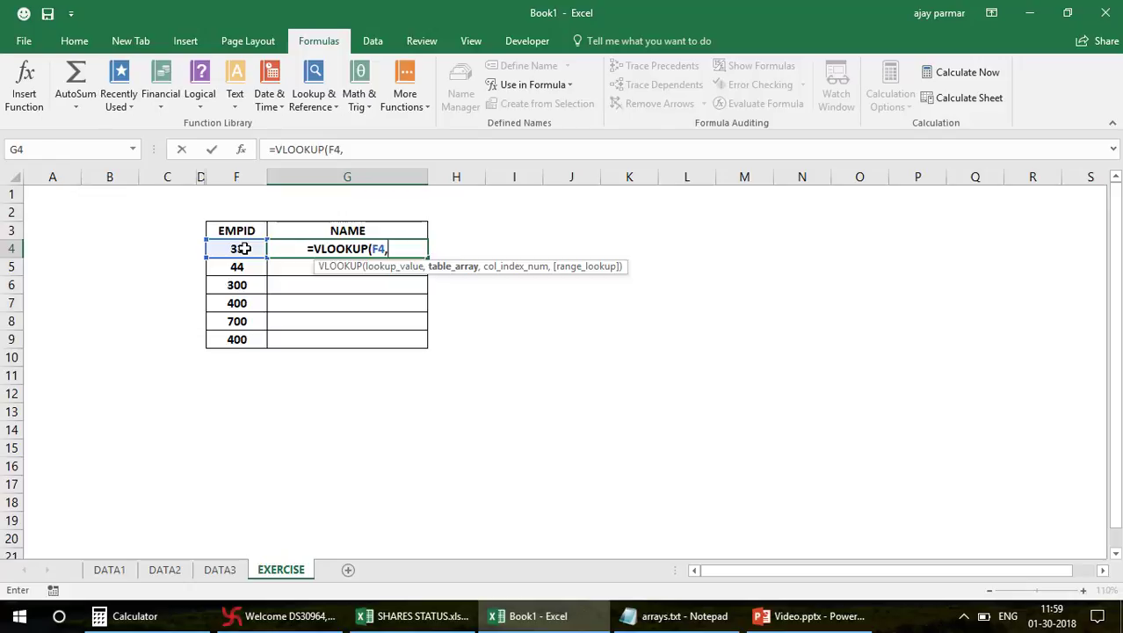
text(TABLE)
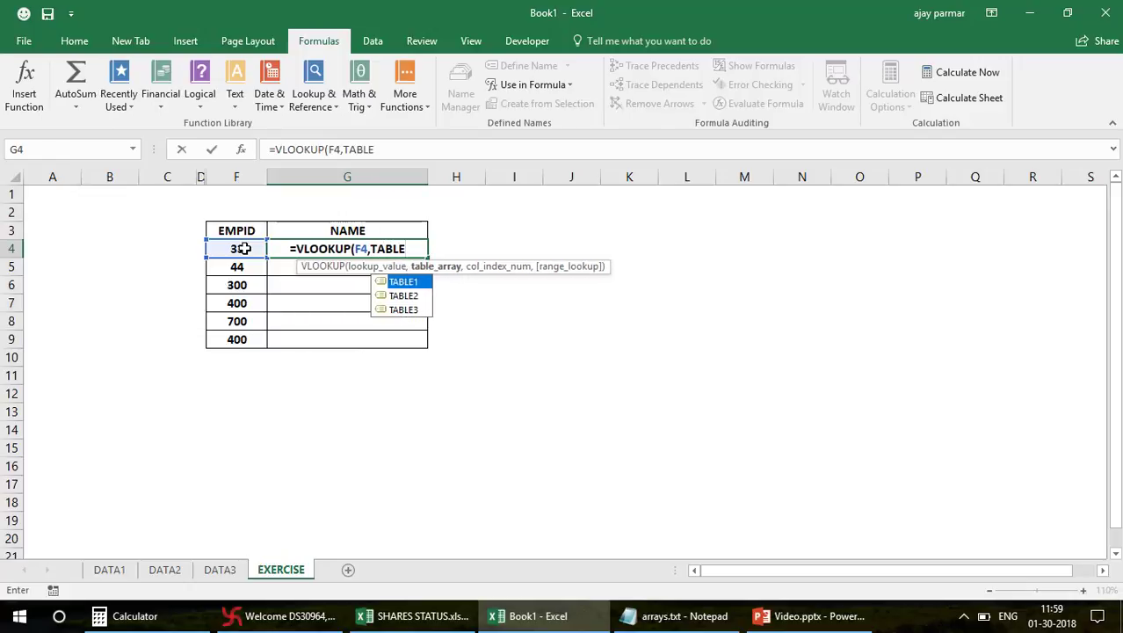
text(1)
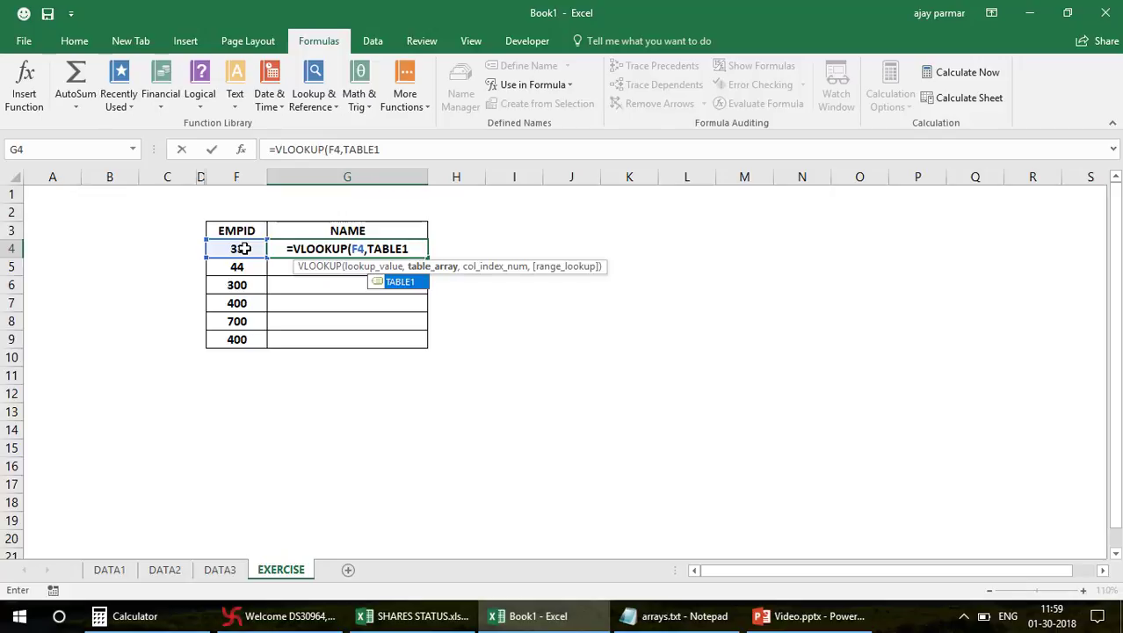
text(,)
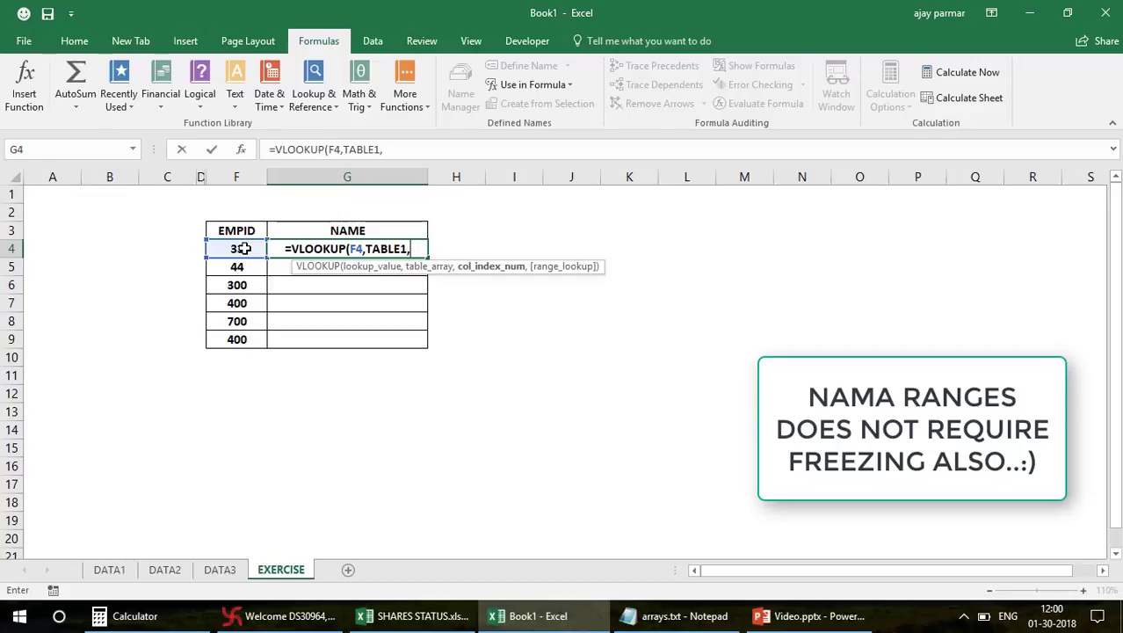
text(2,)
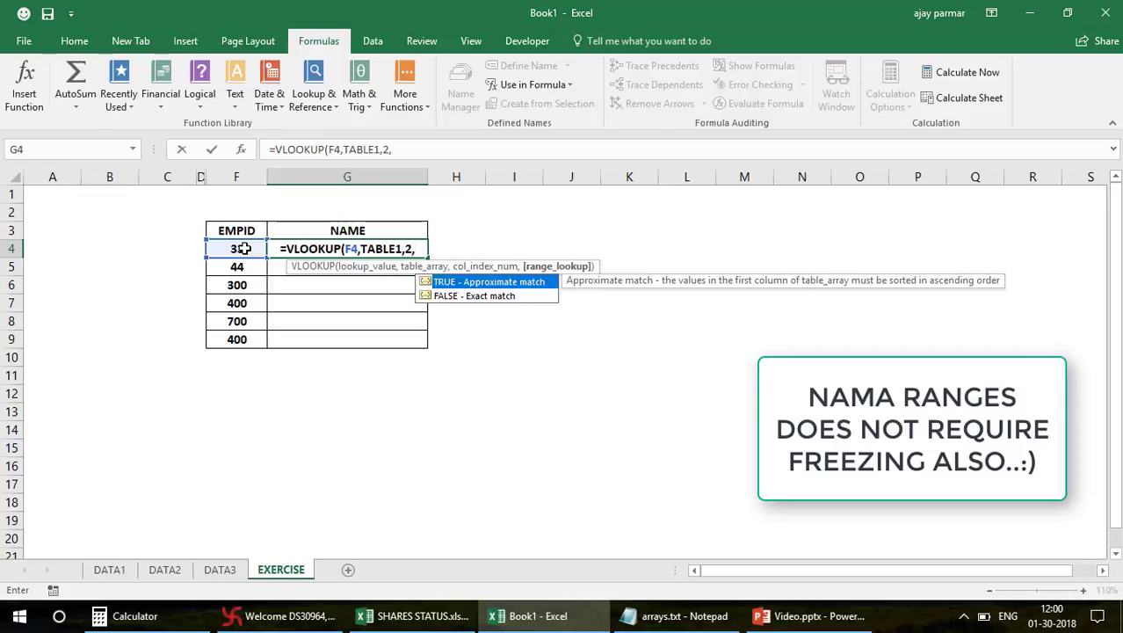
text(0))
key(Return)
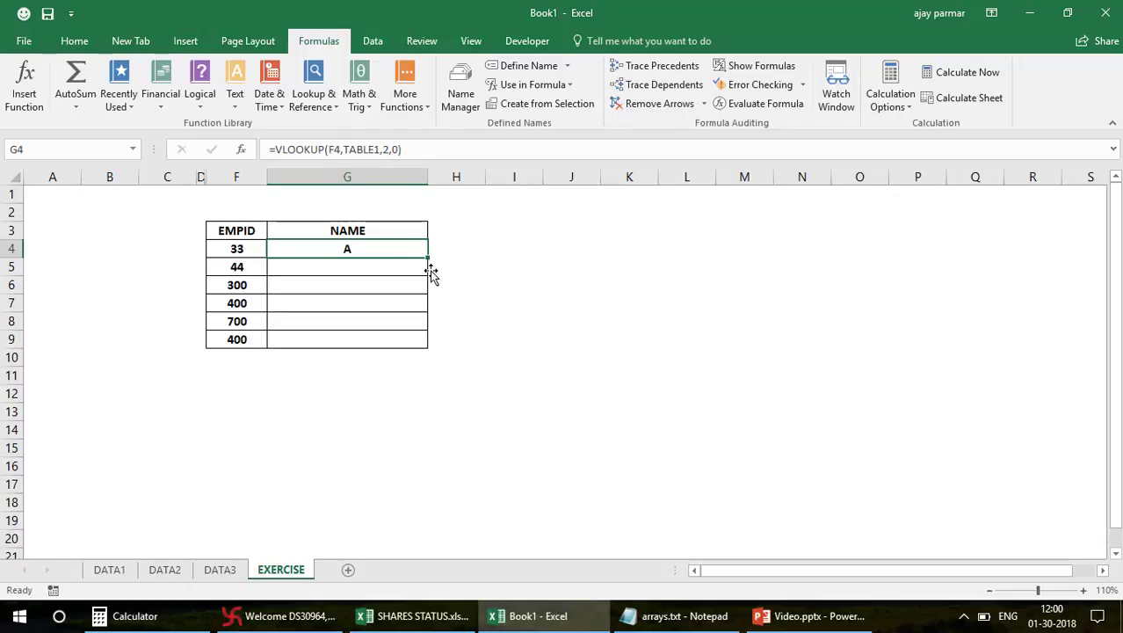
drag(428, 257, 434, 350)
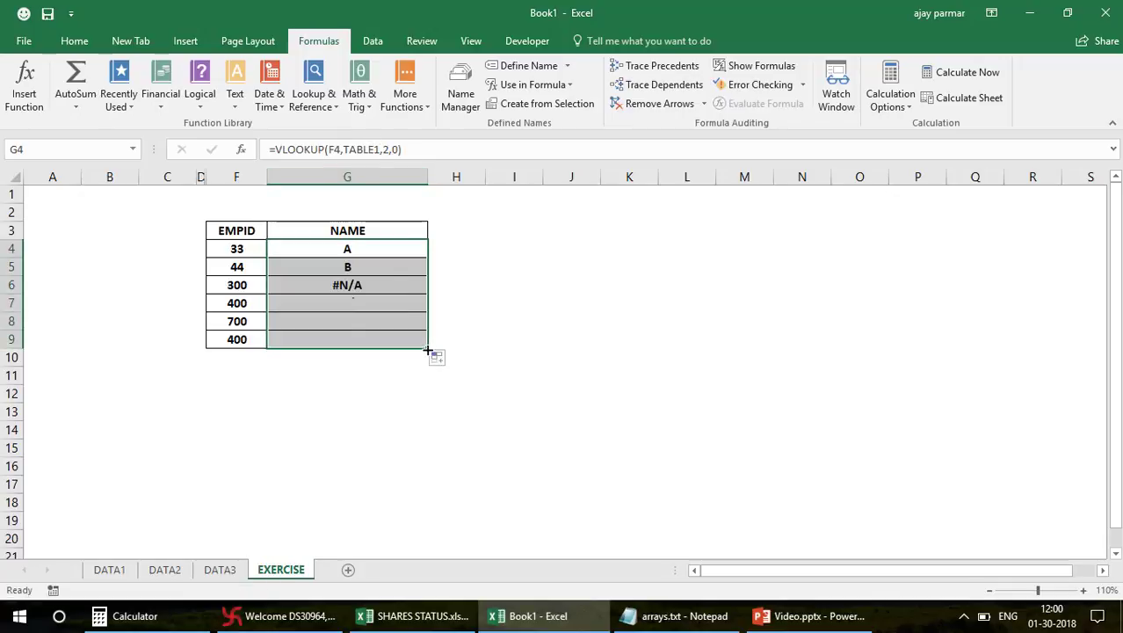
Step: Compare the name looked up in G5 with the employee table on the DATA1 sheet
click(378, 260)
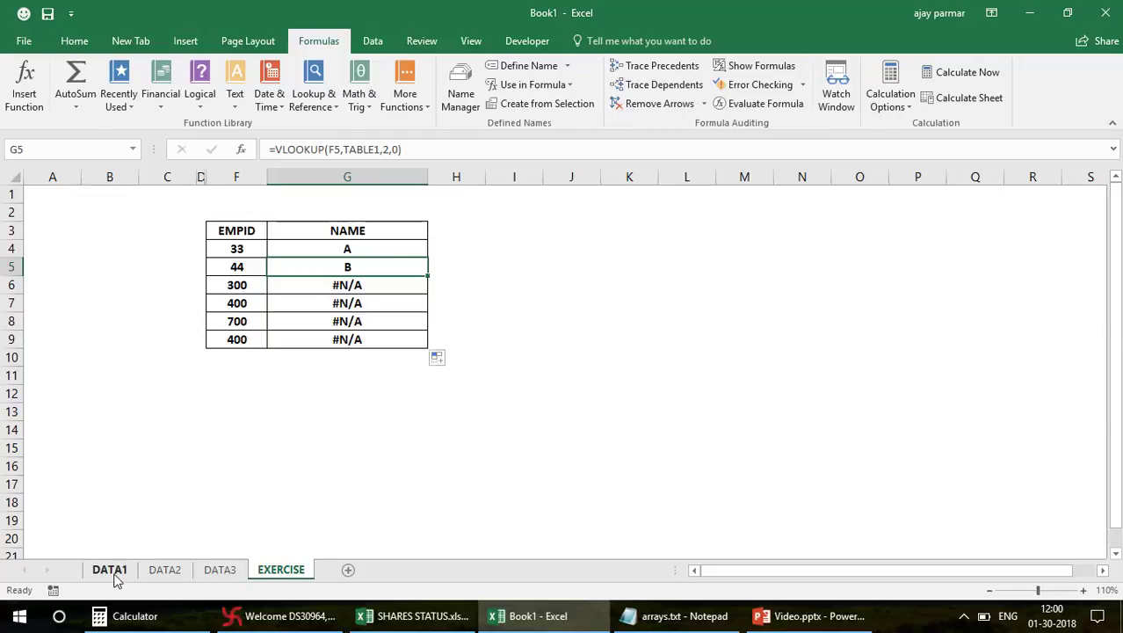
click(111, 571)
click(231, 247)
key(Down)
click(282, 569)
Step: Look for the EMPID from F6 in the tables on the DATA sheets and review the lookup formulas in column G
click(245, 283)
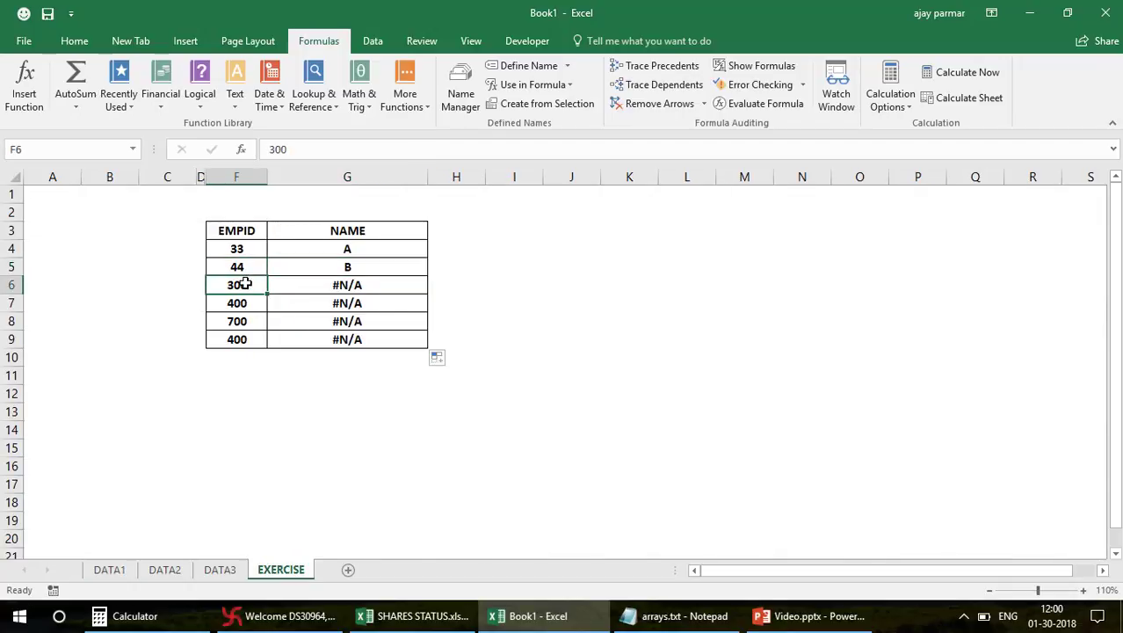
click(166, 570)
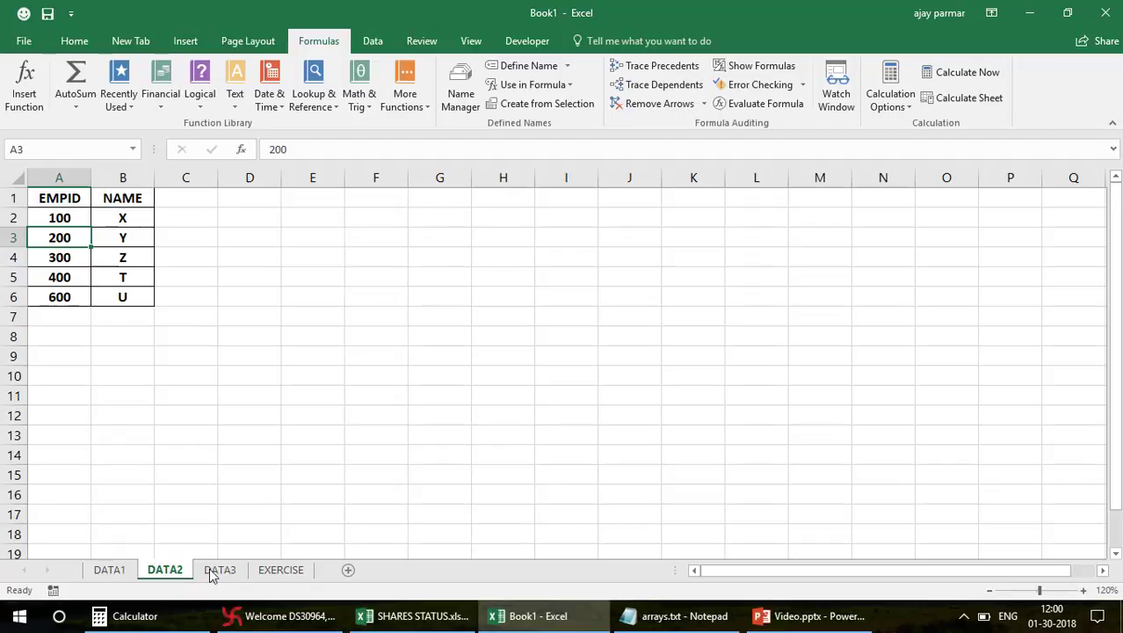
click(214, 572)
click(178, 572)
click(62, 262)
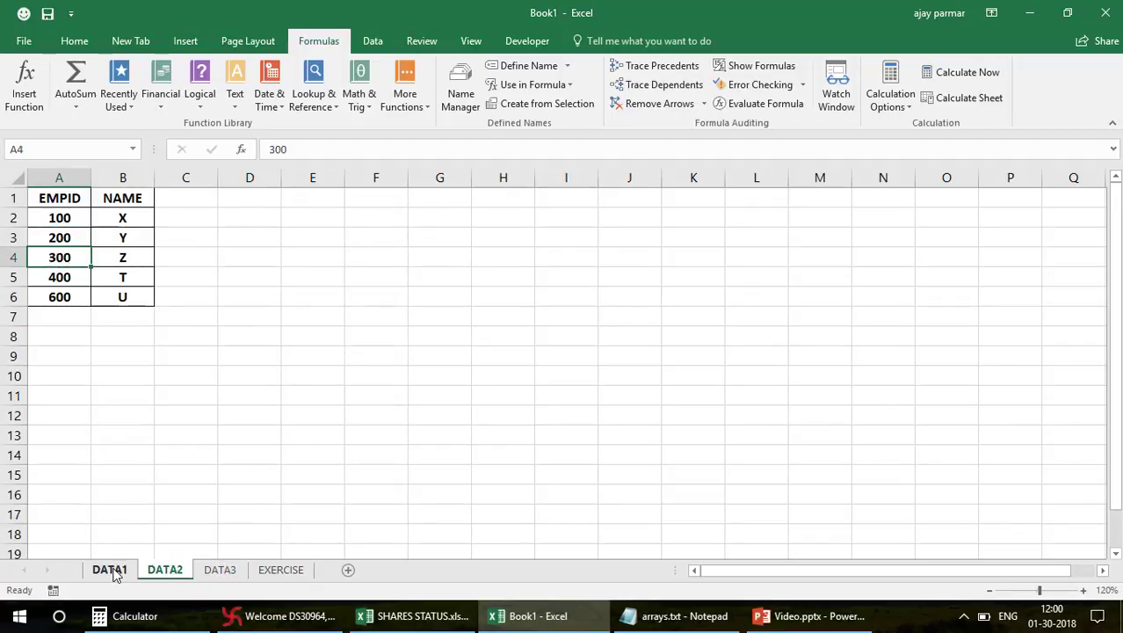
click(111, 571)
click(285, 572)
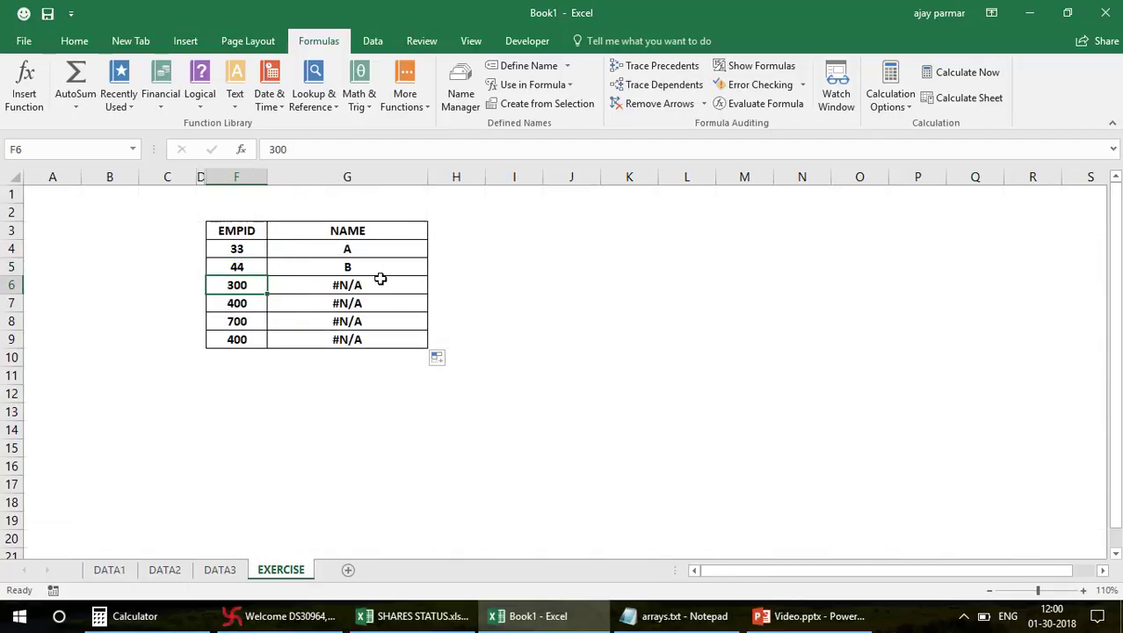
click(368, 246)
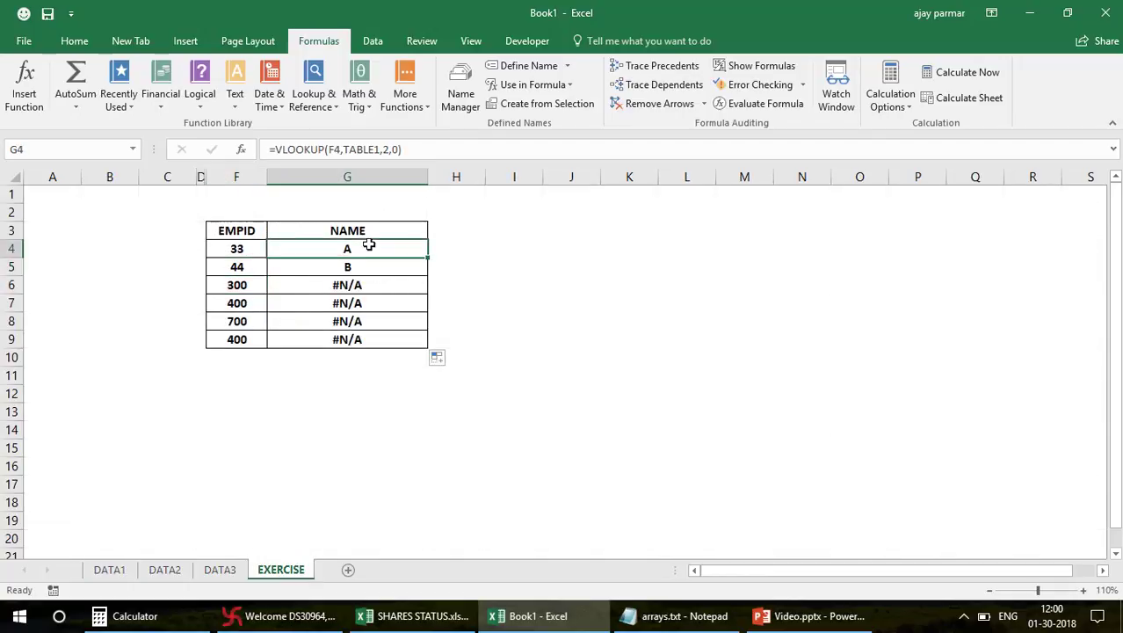
click(359, 296)
click(384, 287)
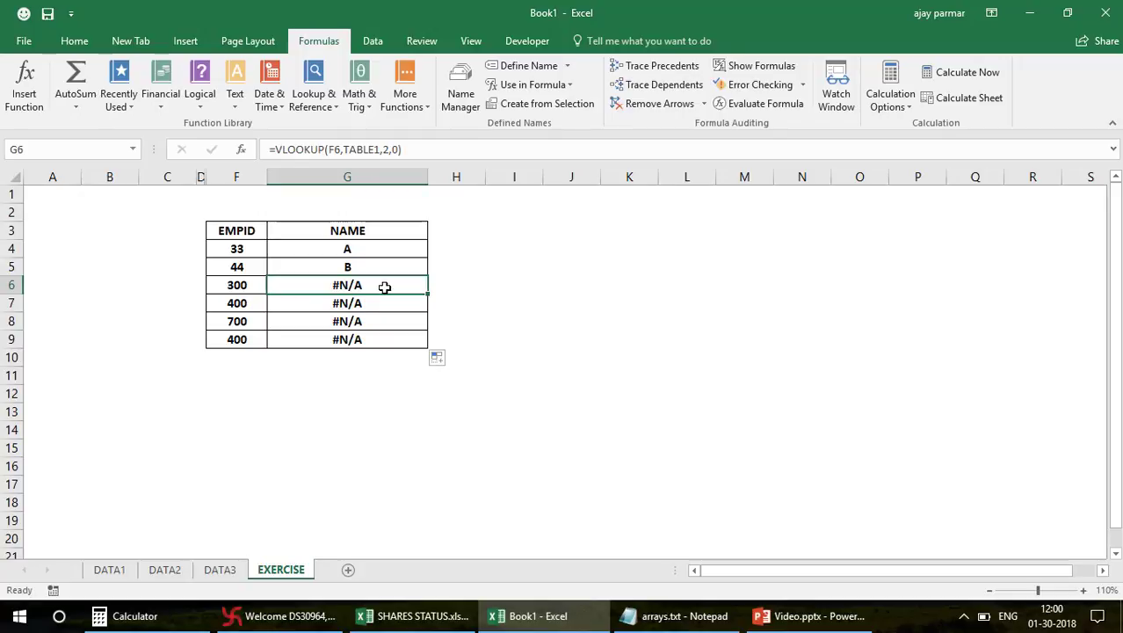
Step: Wrap the existing VLOOKUP in G4 in an IFERROR function as its value argument
click(344, 245)
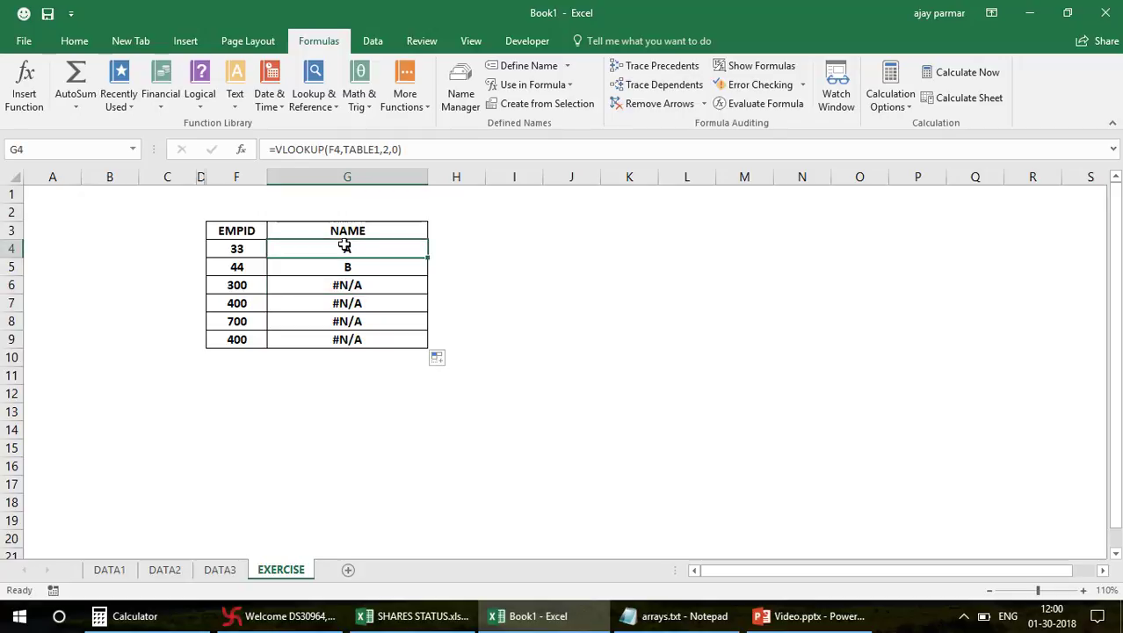
click(274, 150)
text(IFERROR()
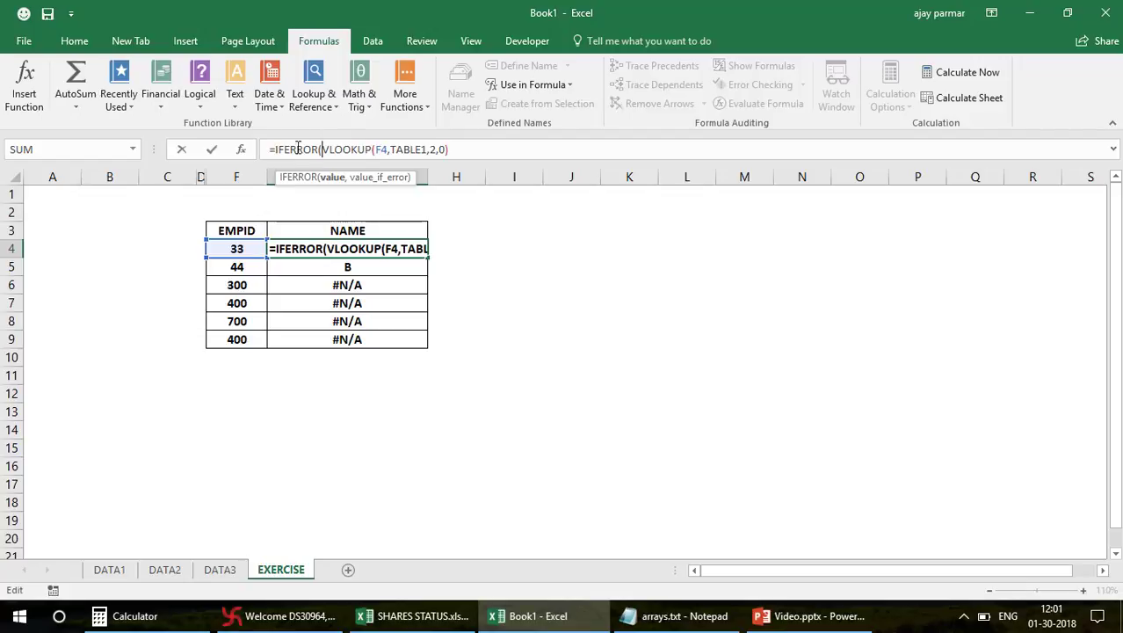
shift+click(487, 151)
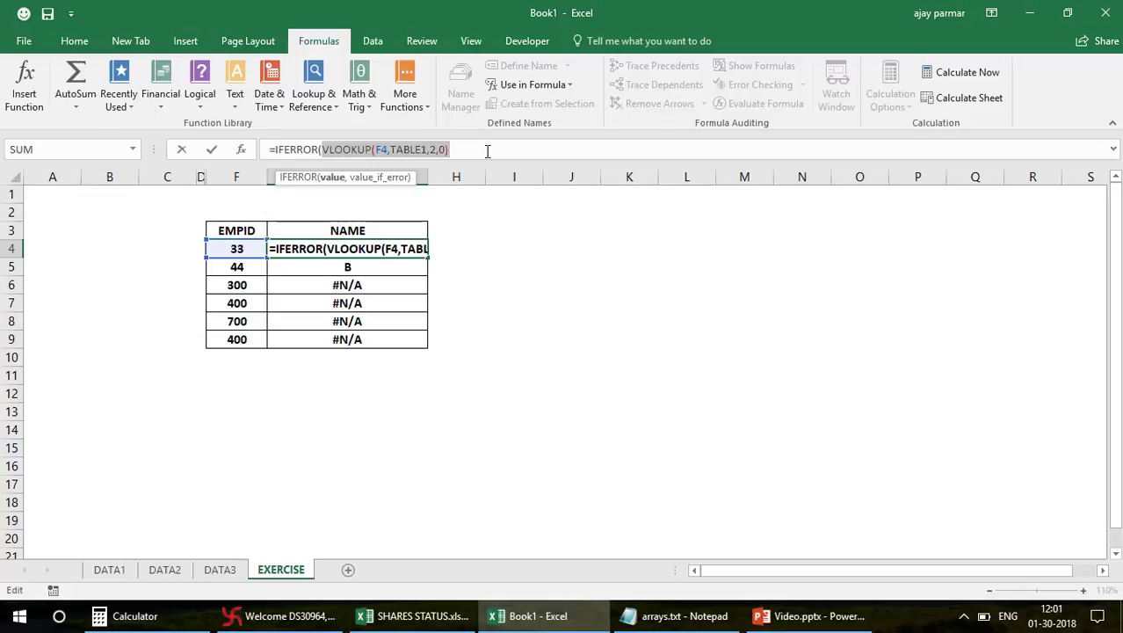
click(488, 152)
text(,)
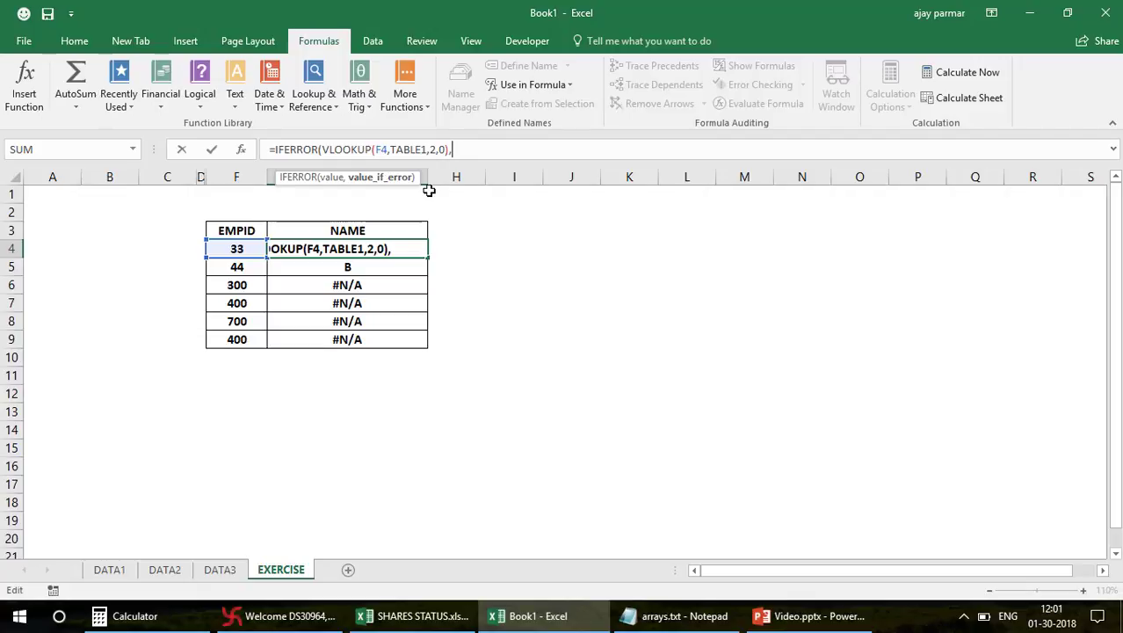
Step: Add VLOOKUP(F4,TABLE2,2,0) as the IFERROR fallback in G4 and fill the completed formula down to G9
text(VLOOKUP()
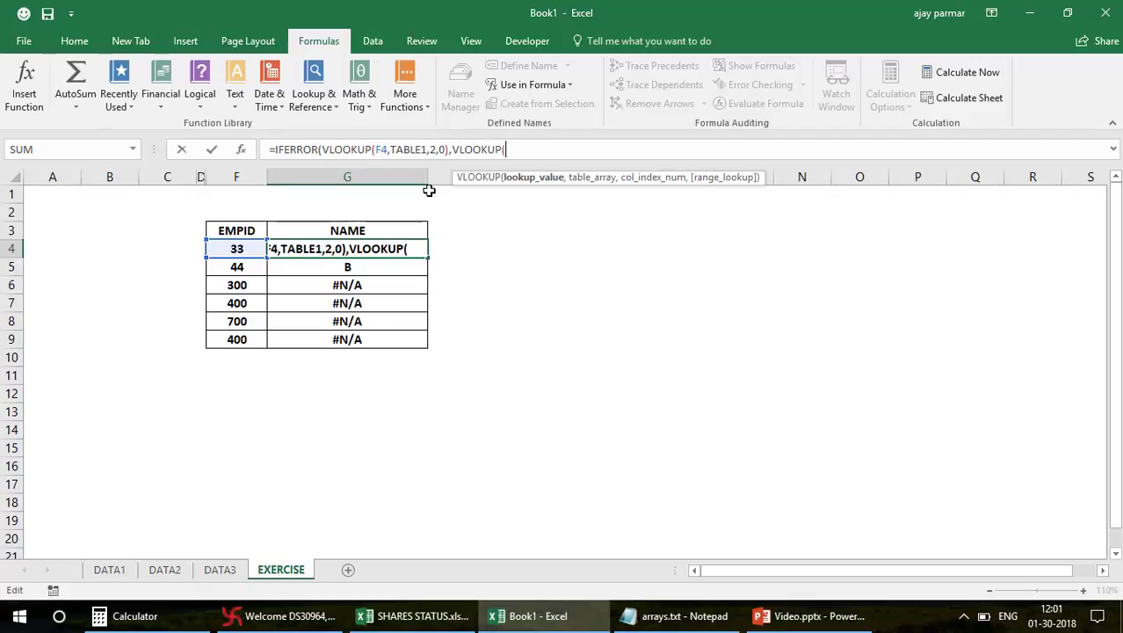
click(234, 250)
text(,)
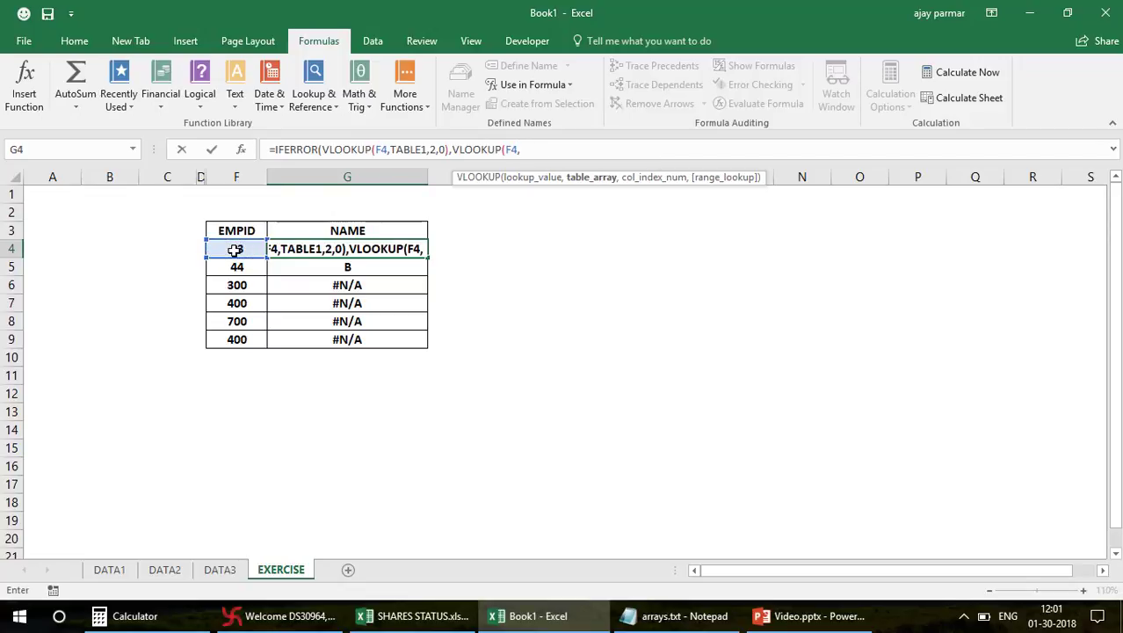
text(TABLE)
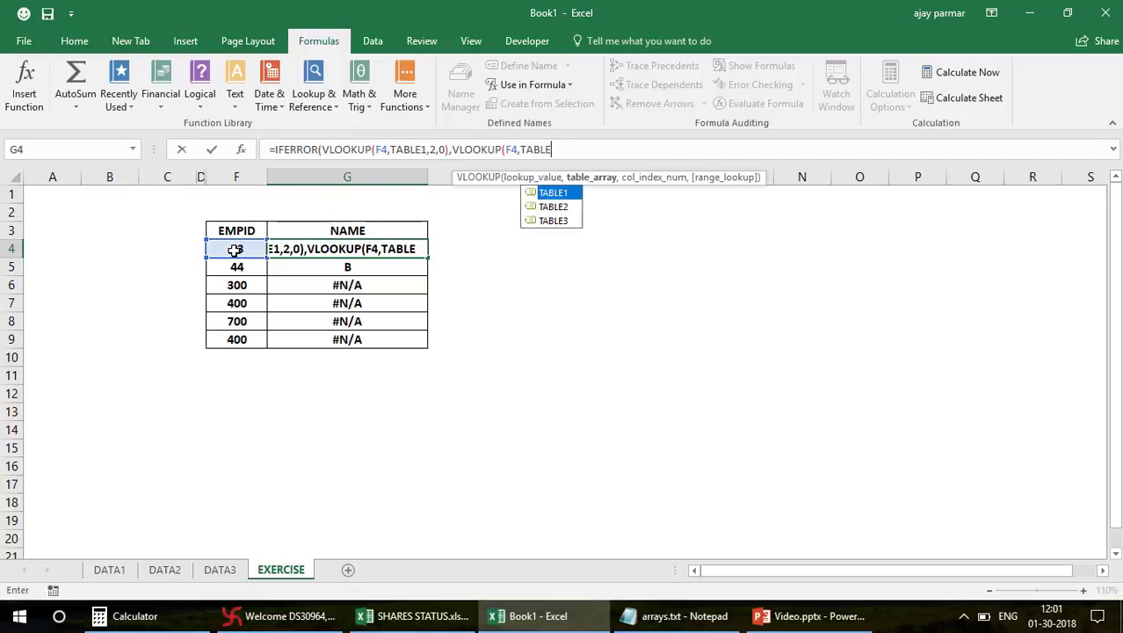
text(2,2)
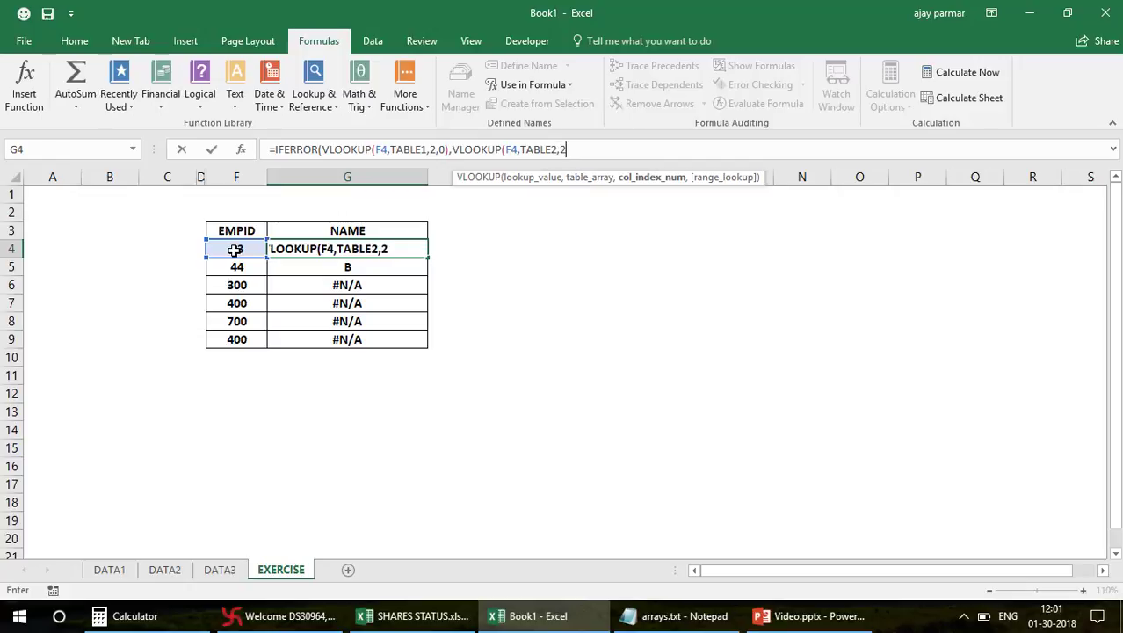
text(,0))
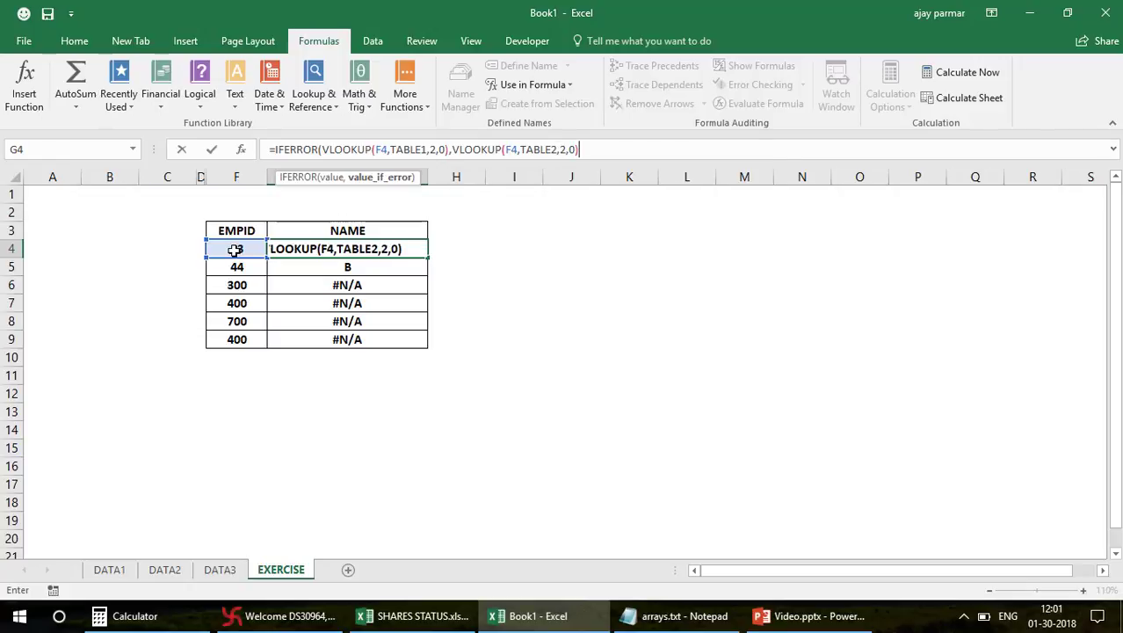
key(Return)
key(Return)
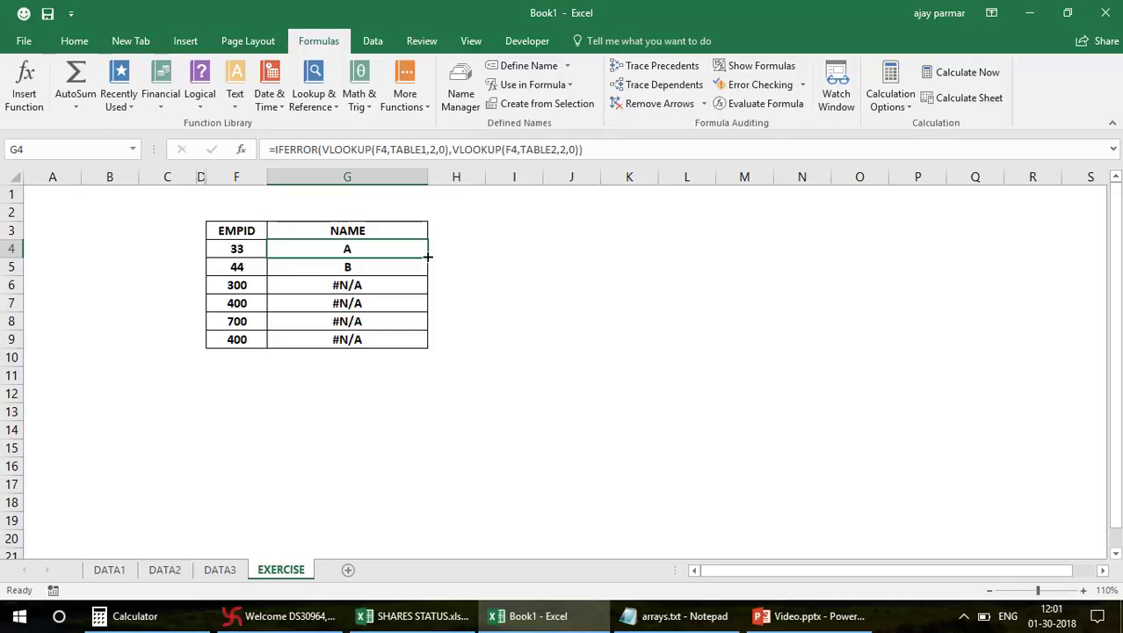
double_click(428, 255)
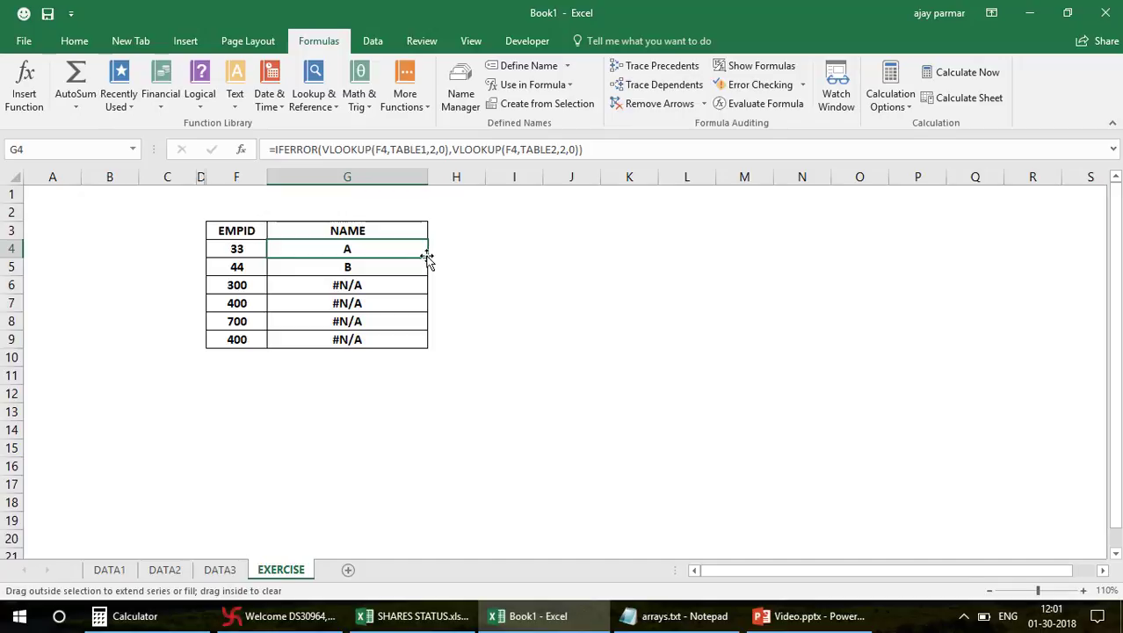
Step: Review the filled IFERROR formulas in G6 to G9 alongside the EMPIDs in F7 and F9
click(367, 299)
key(Up)
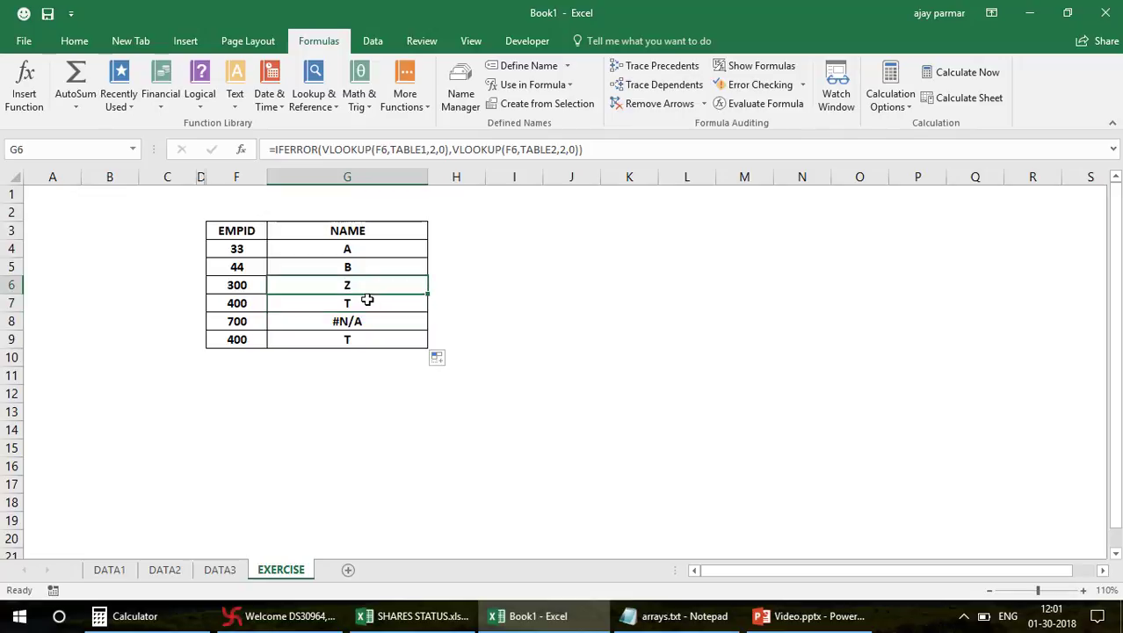
key(Down)
key(Down)
key(Down)
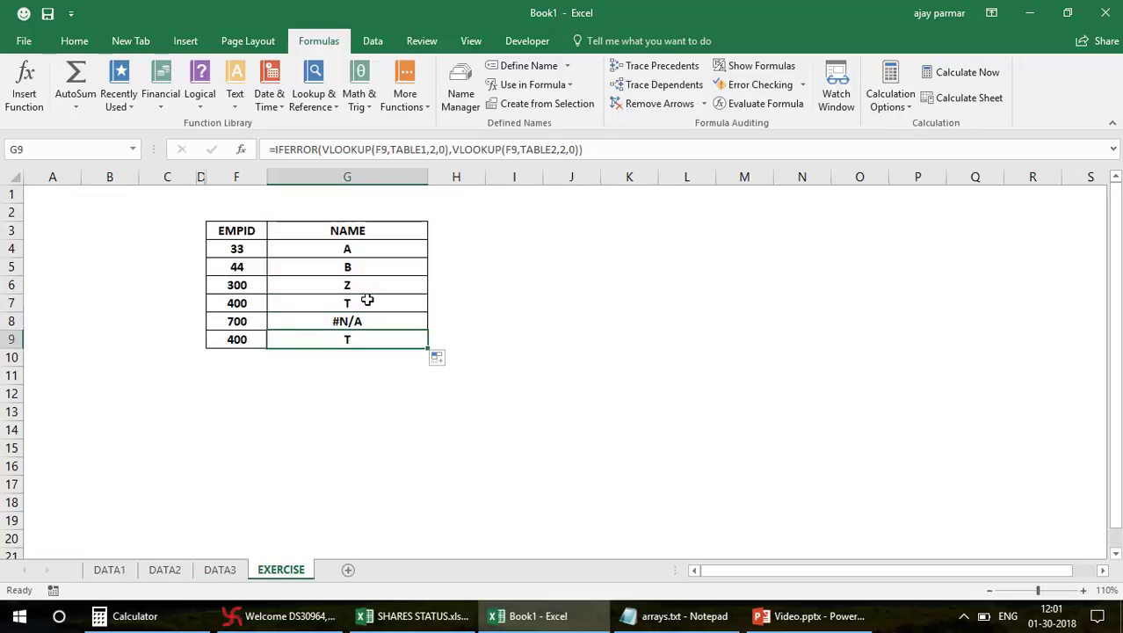
click(250, 338)
click(246, 304)
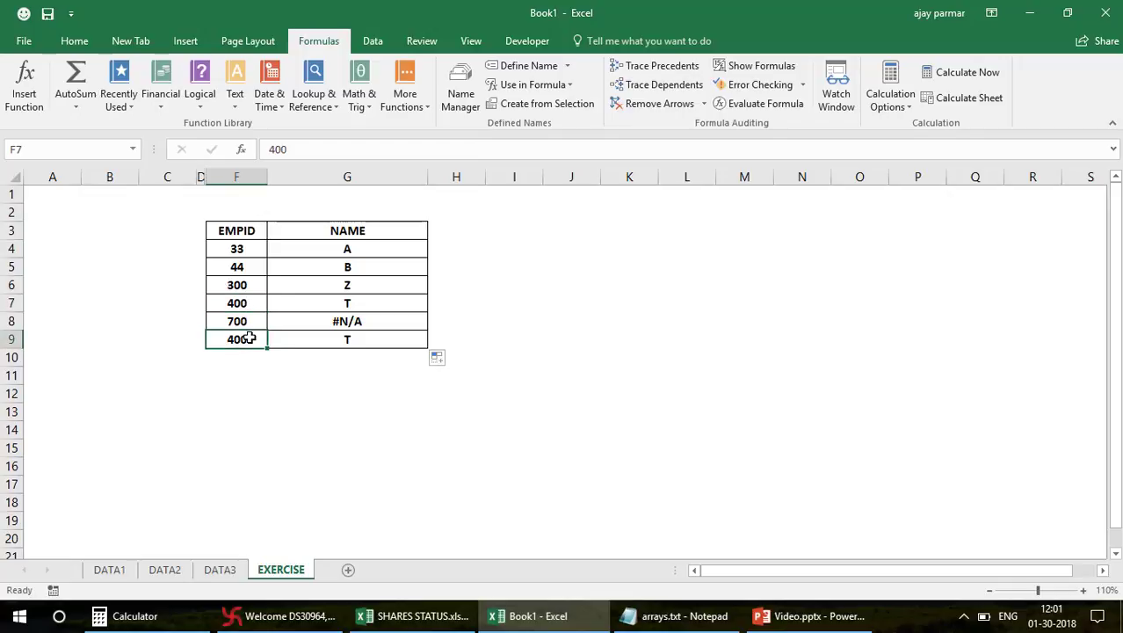
click(362, 307)
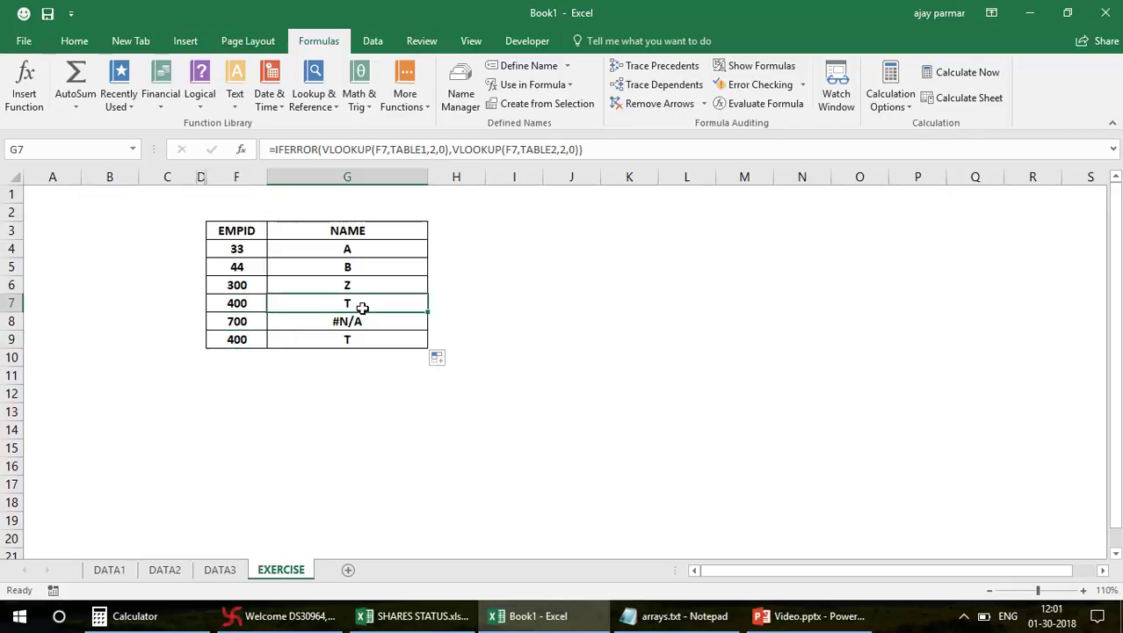
Step: Compare the names looked up in G6 and G7 with the employee table on the DATA2 sheet
click(165, 570)
click(125, 222)
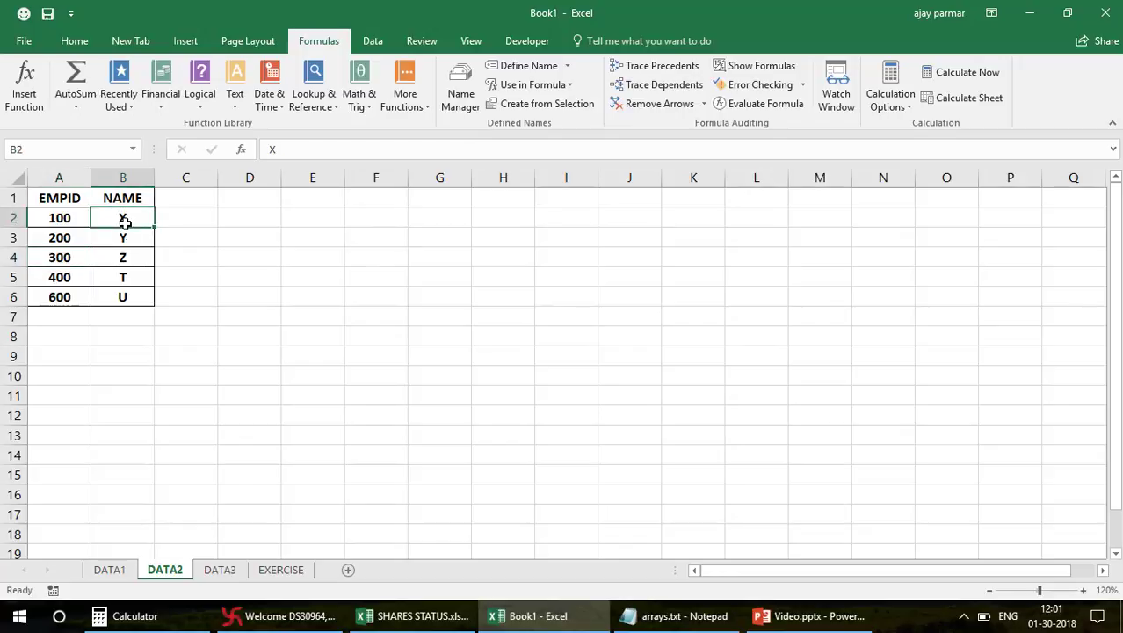
click(128, 256)
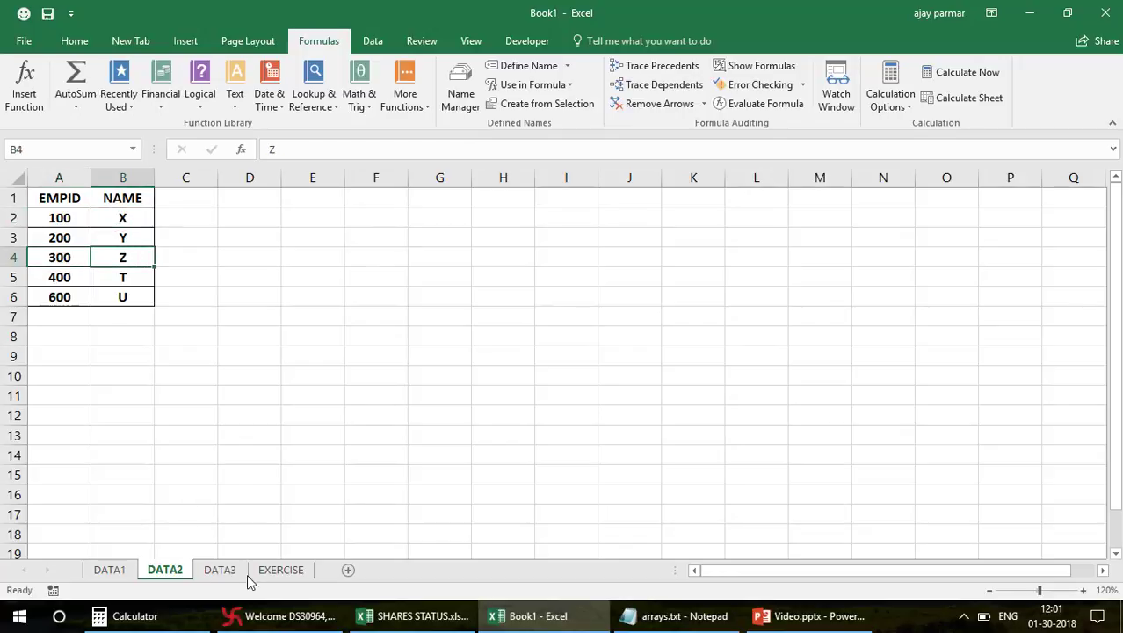
click(281, 569)
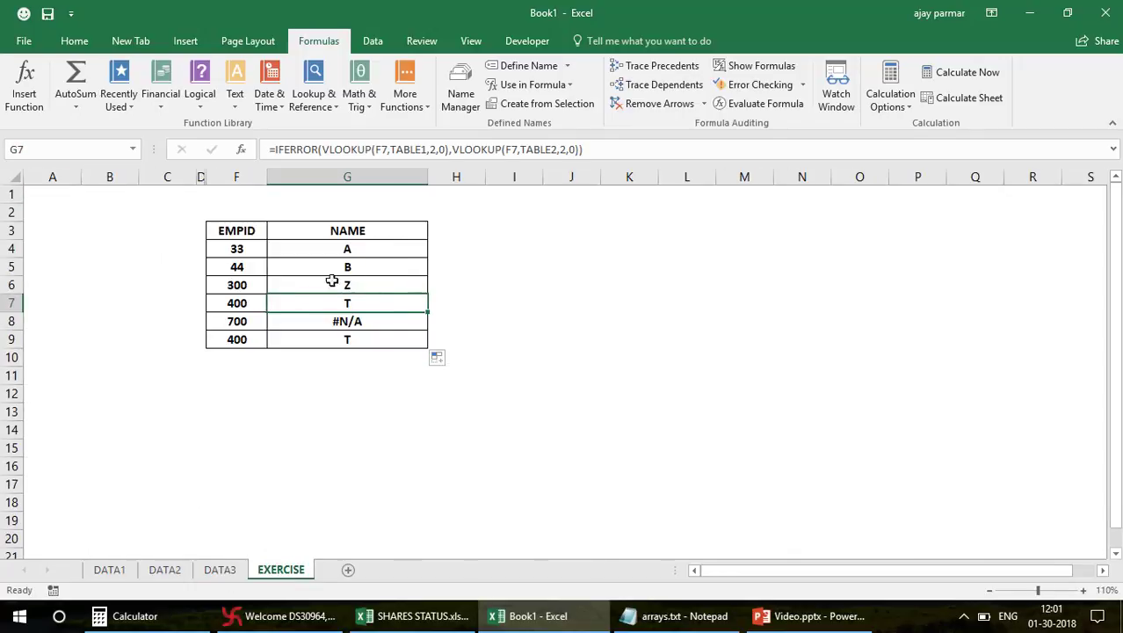
click(374, 289)
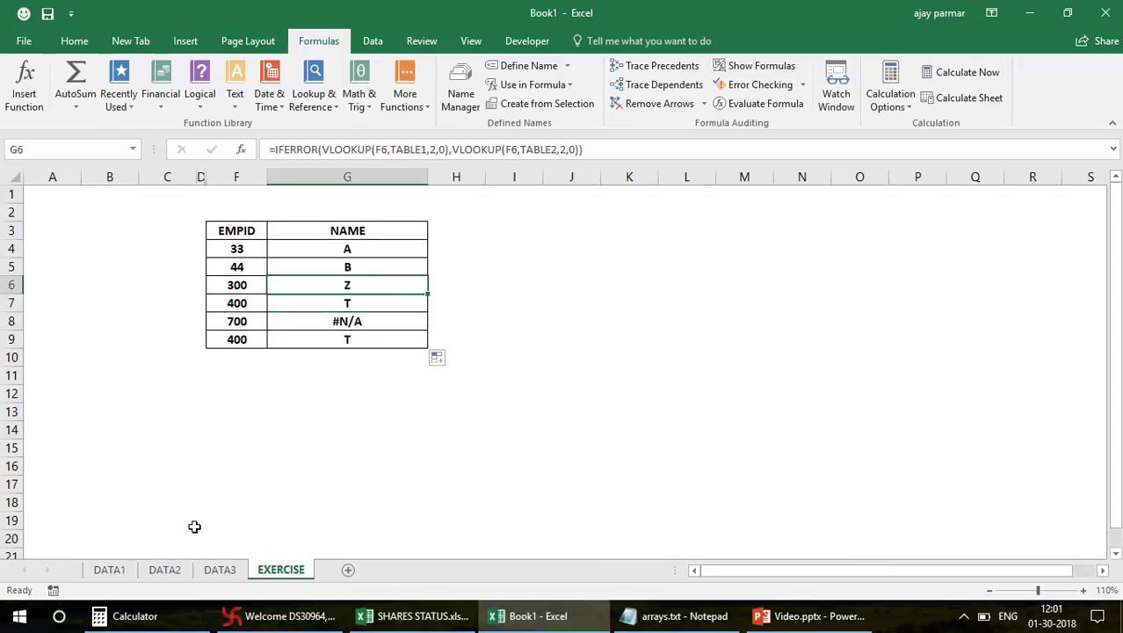
click(168, 574)
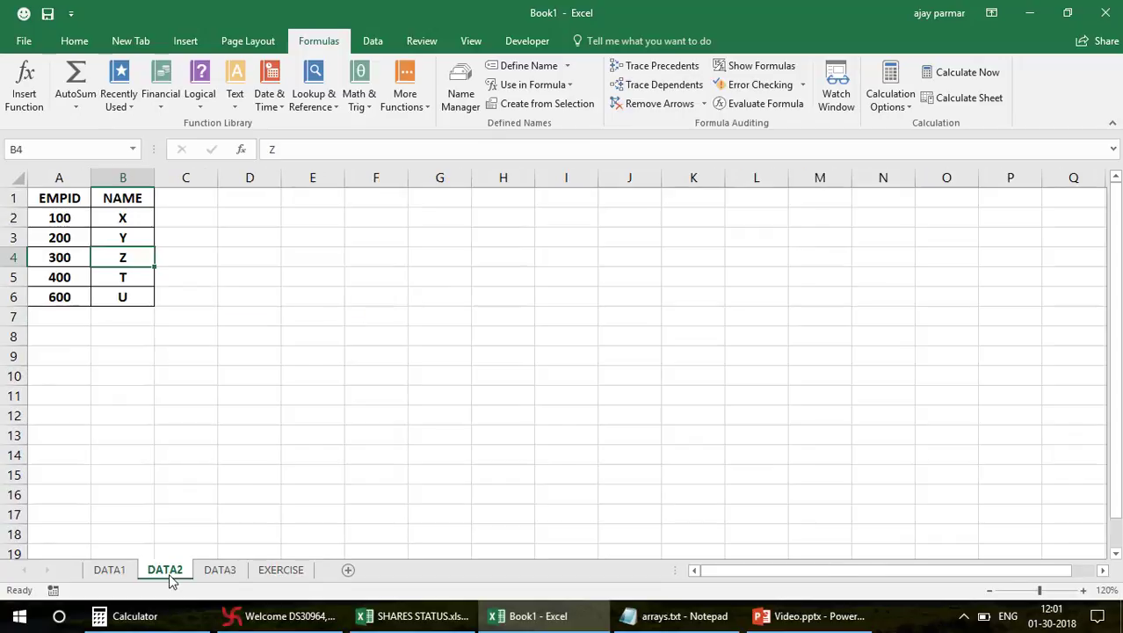
click(296, 571)
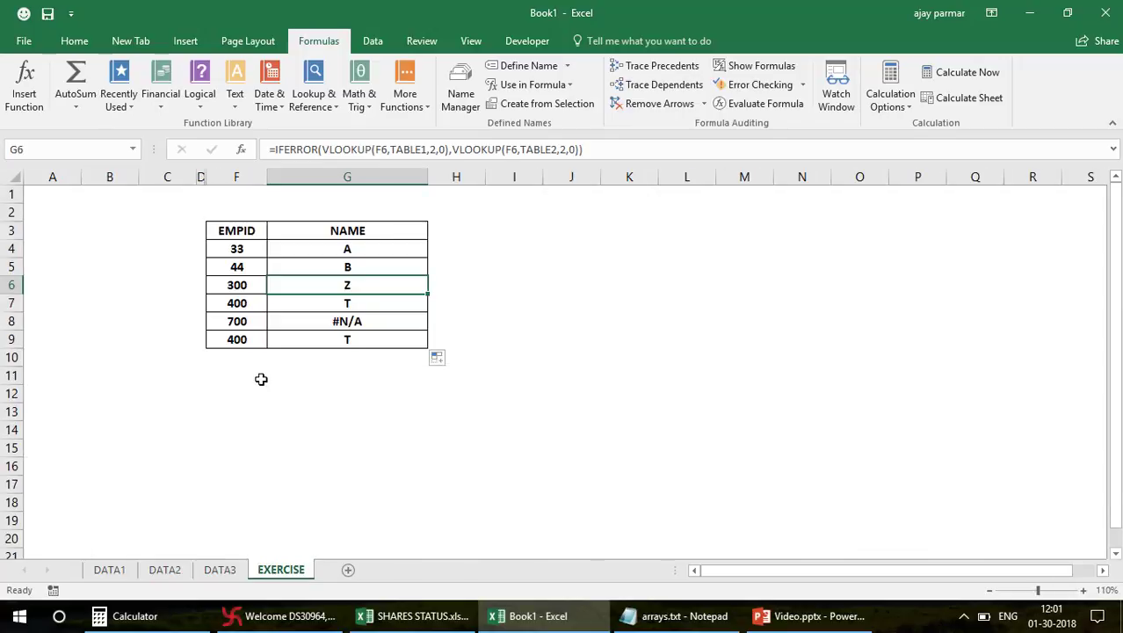
Step: Change the EMPID in F9 to 600
click(241, 342)
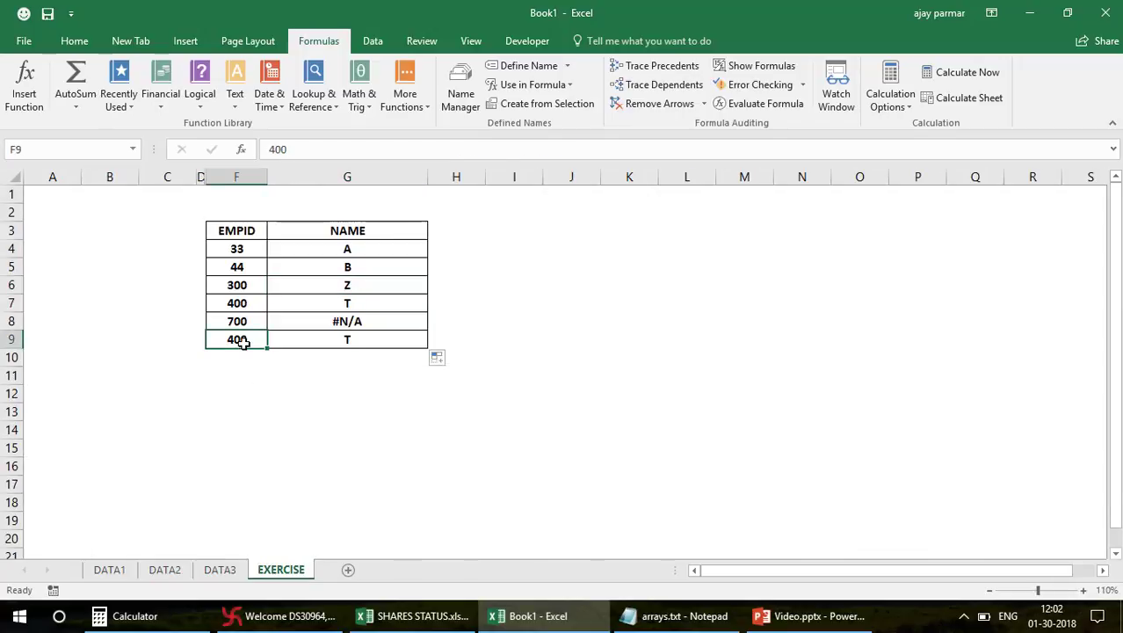
text(600)
key(Return)
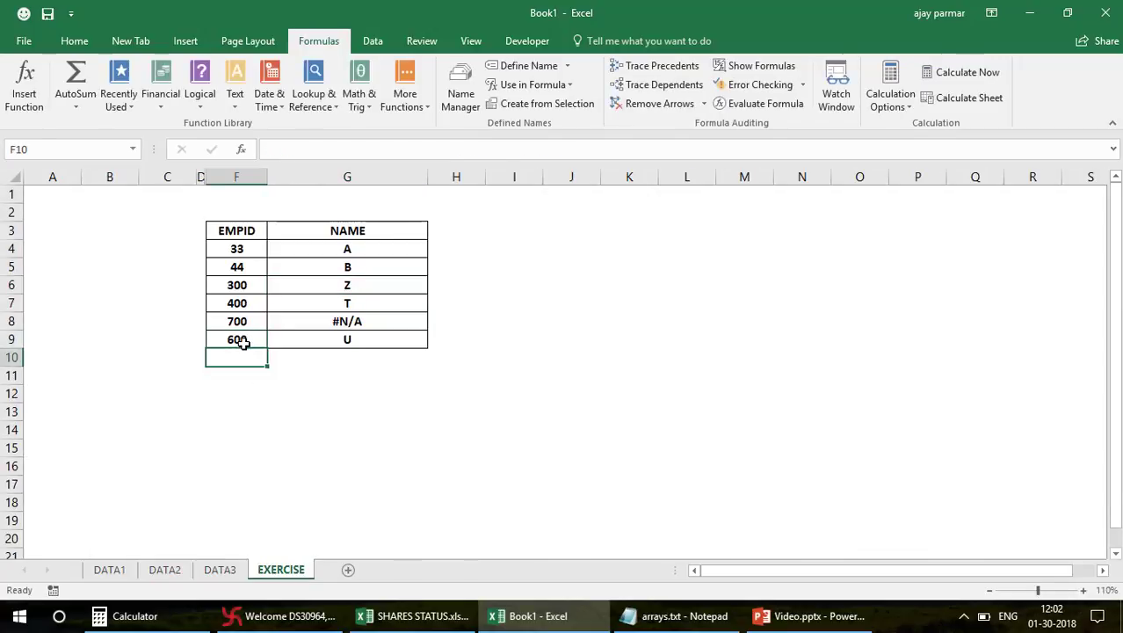
Step: Examine the value and value_if_error arguments of the IFERROR formula in G6
click(391, 316)
click(363, 286)
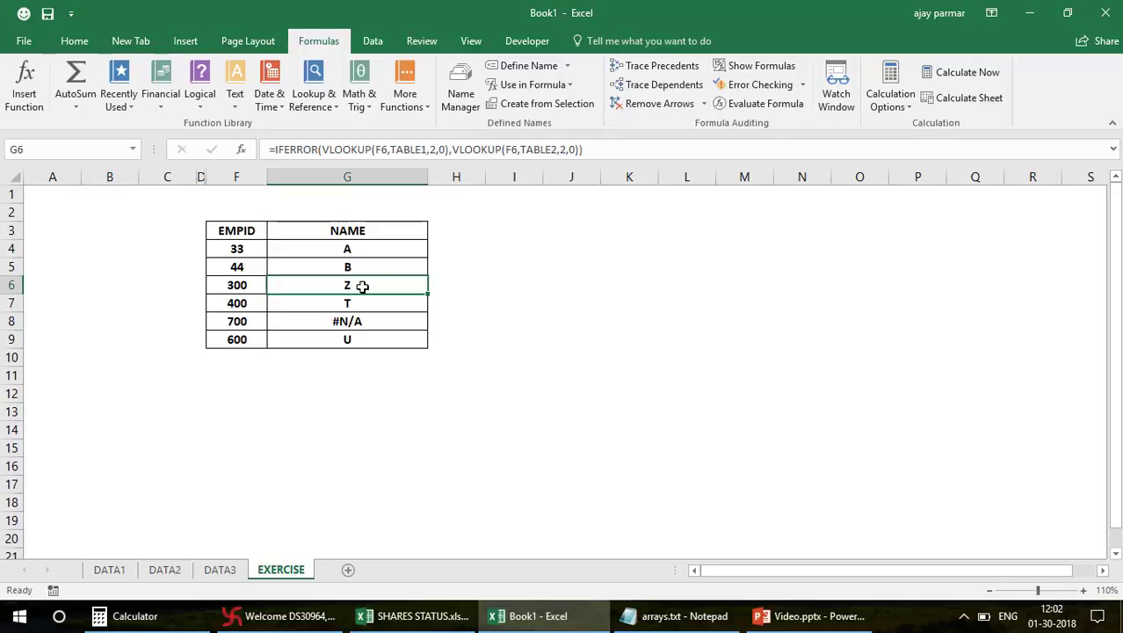
click(348, 151)
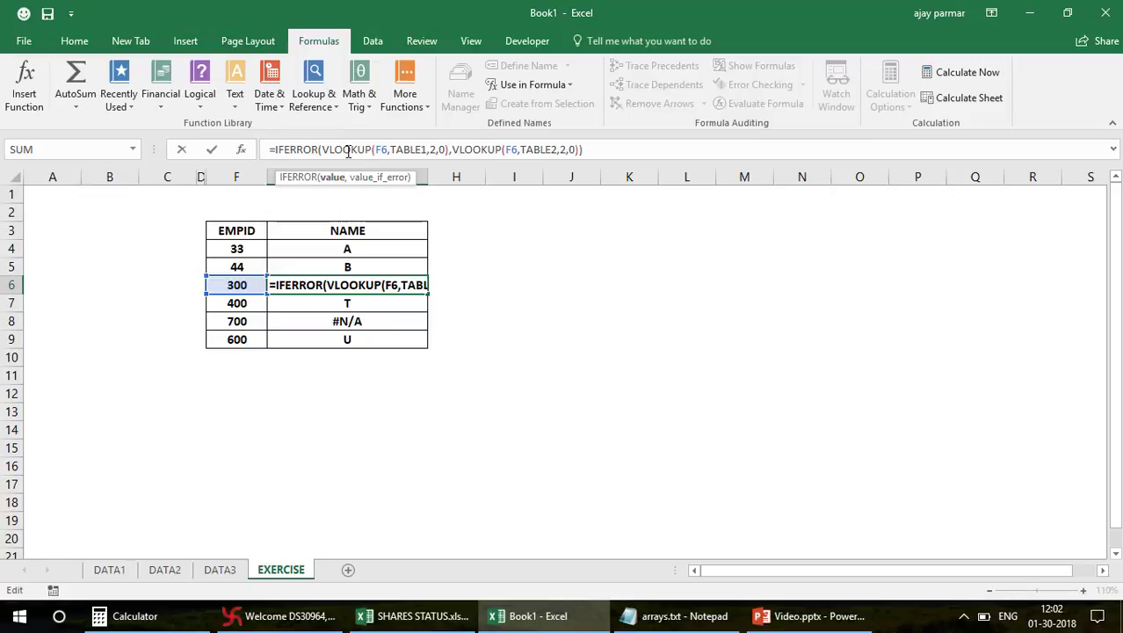
click(453, 150)
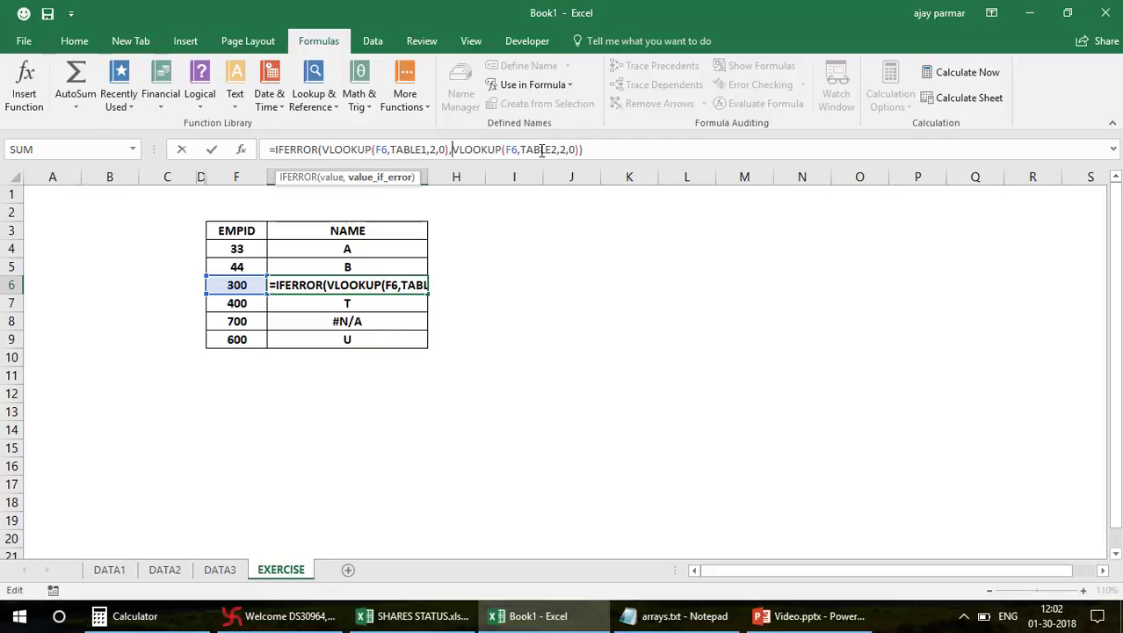
key(Return)
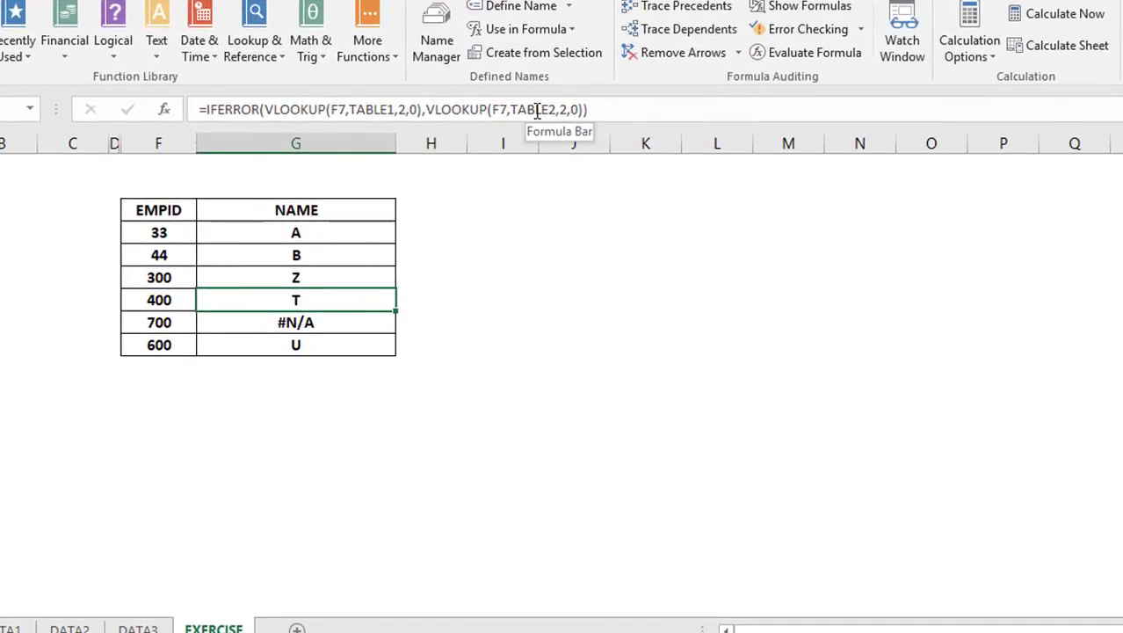
Step: Clear the lookup formulas from G5 to G9, keeping the one in G4
key(Up)
key(Up)
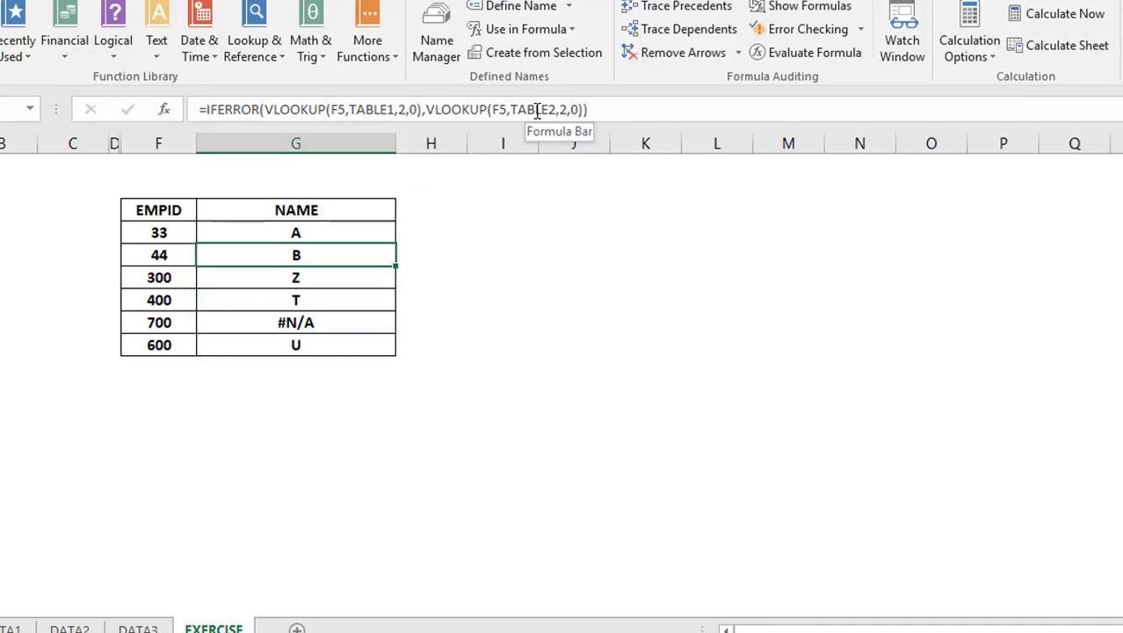
key(Up)
key(Down)
key(shift+Down)
key(shift+Down)
key(shift+Down)
key(shift+Down)
key(shift+Down)
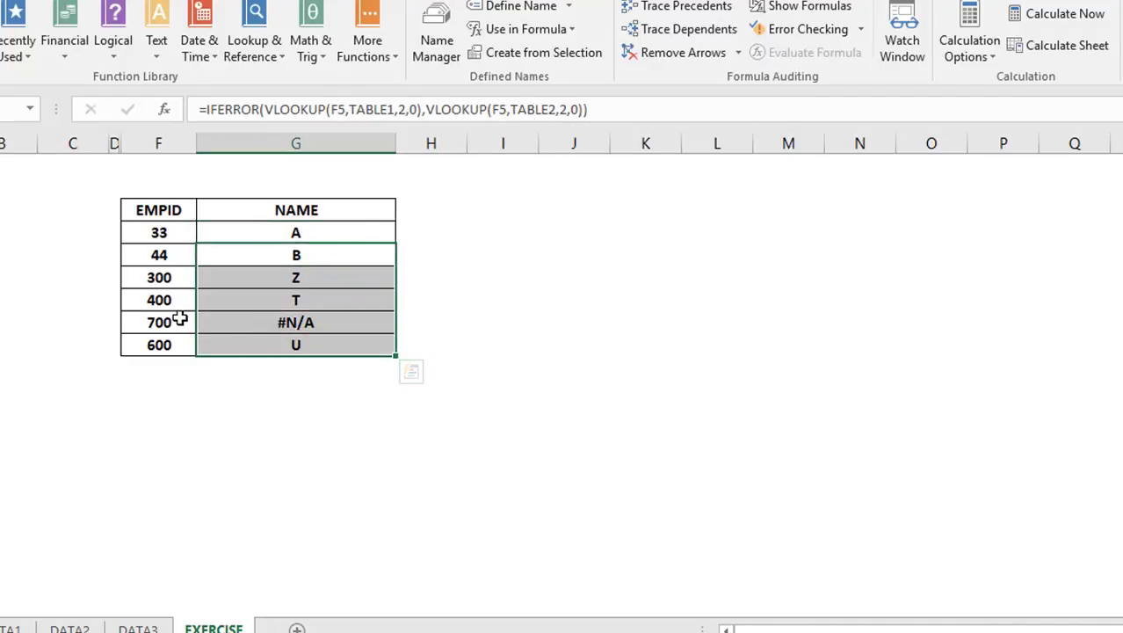
key(Delete)
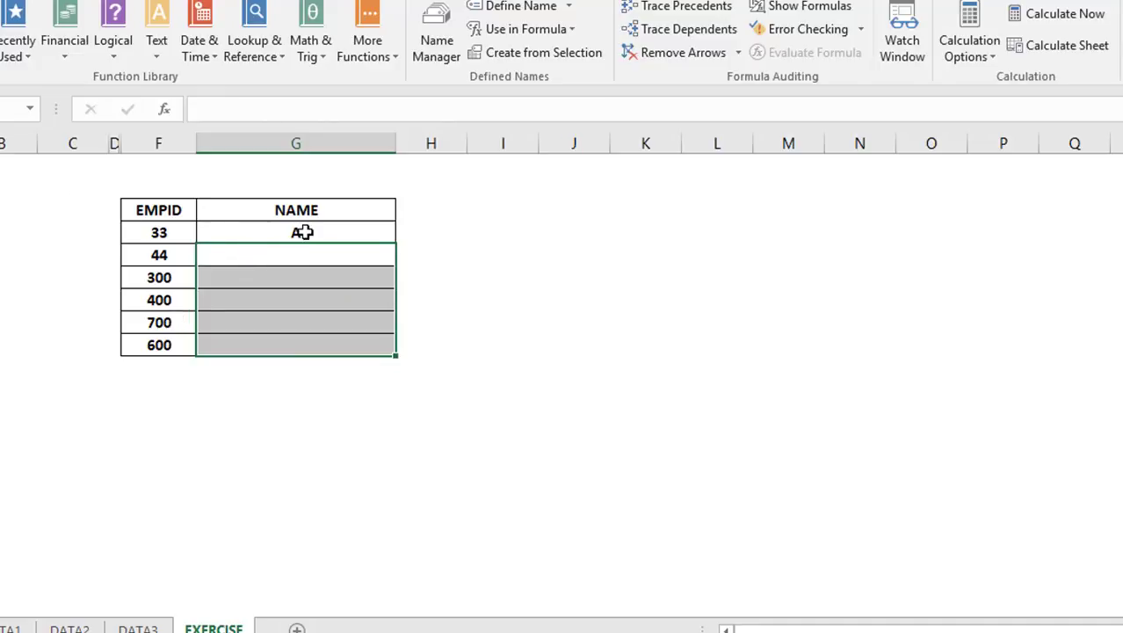
Step: Wrap the TABLE2 VLOOKUP in G4 in a nested IFERROR, leaving the formula open at its value_if_error argument
click(302, 232)
click(430, 111)
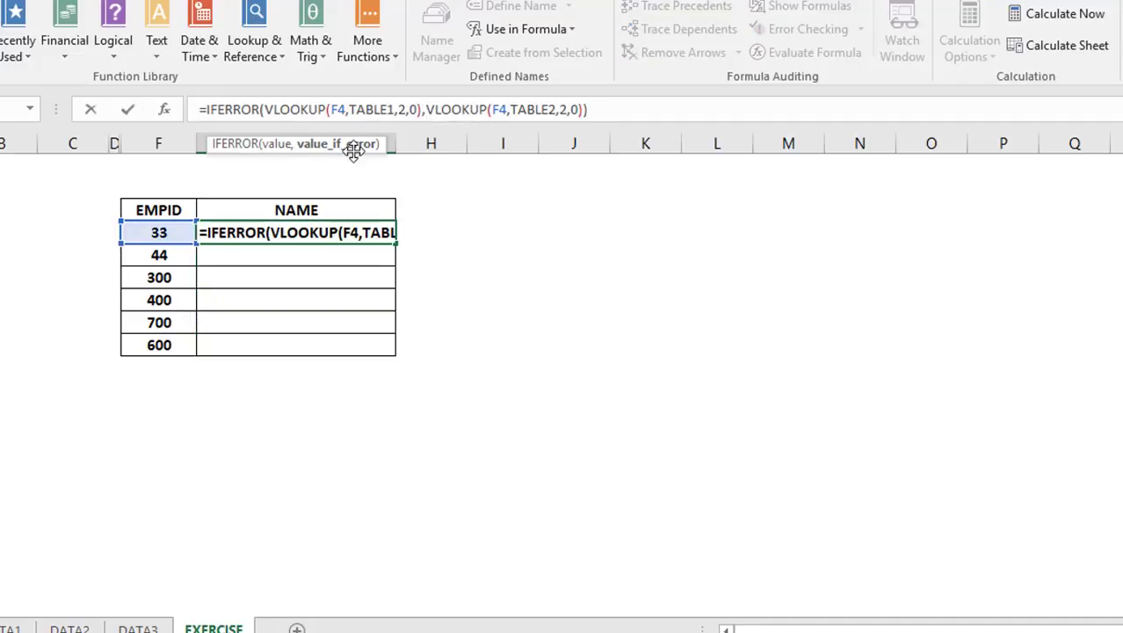
text(IFERRO)
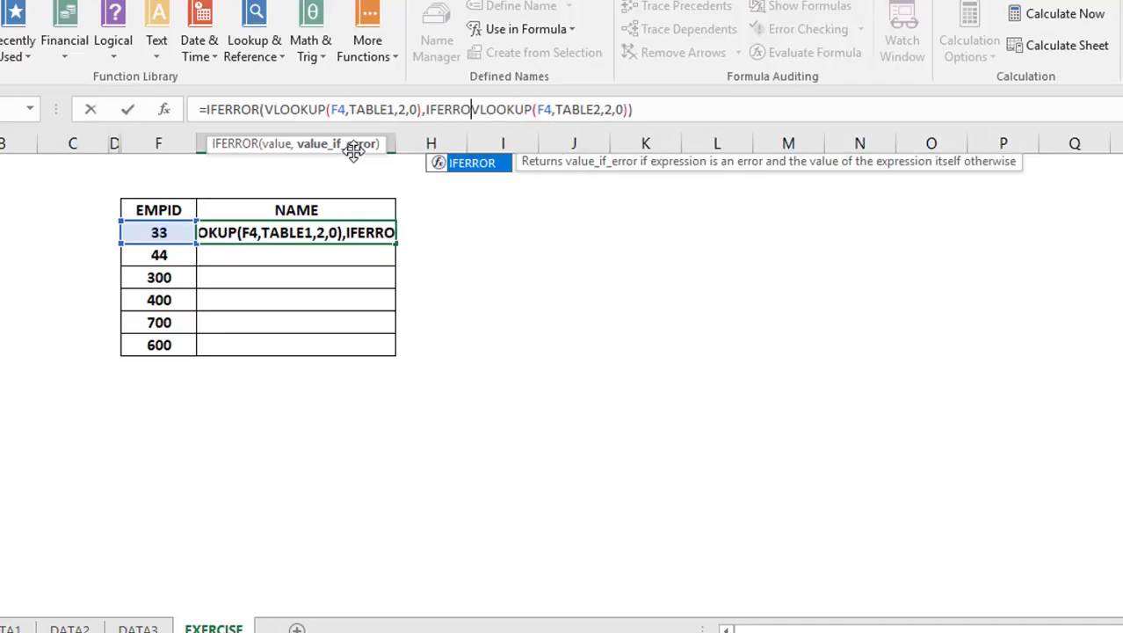
text(R()
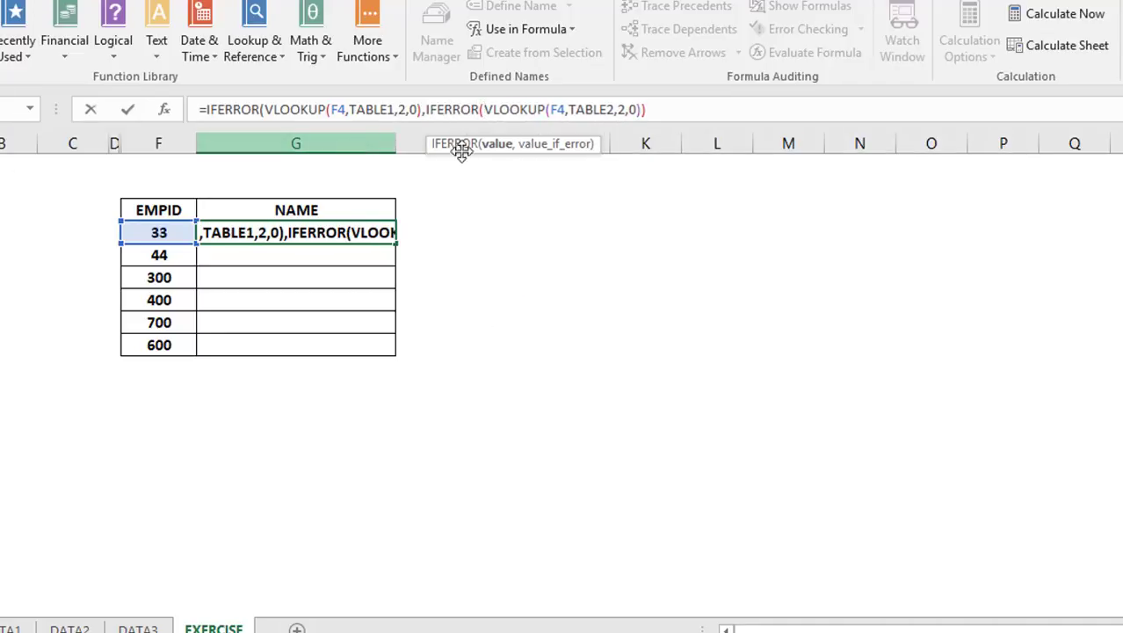
click(649, 108)
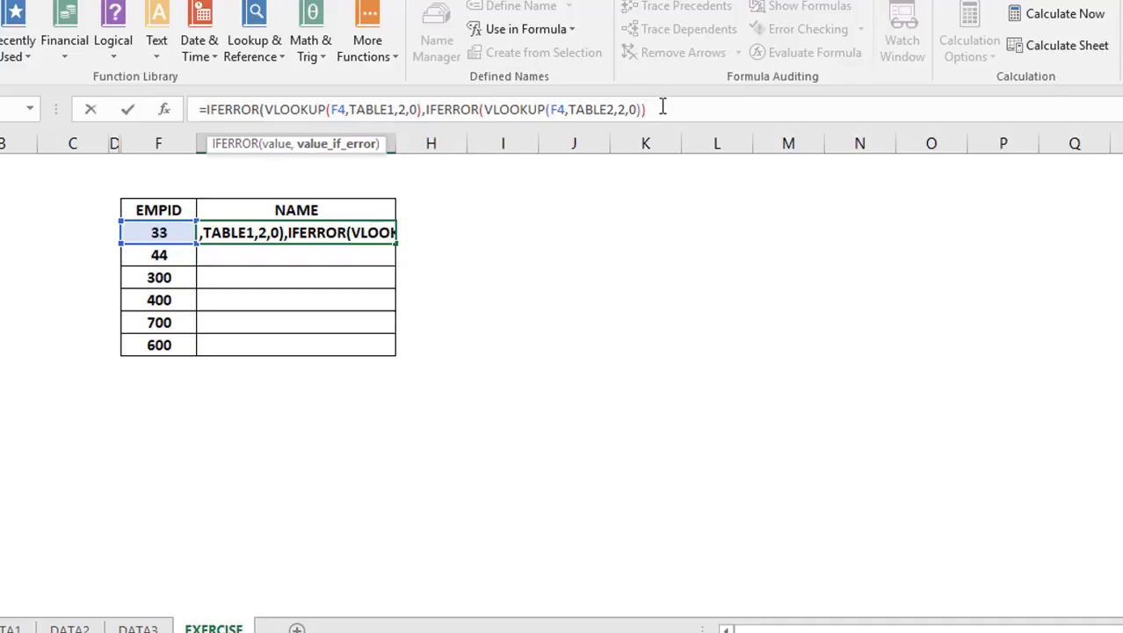
text(,)
key(BackSpace)
key(BackSpace)
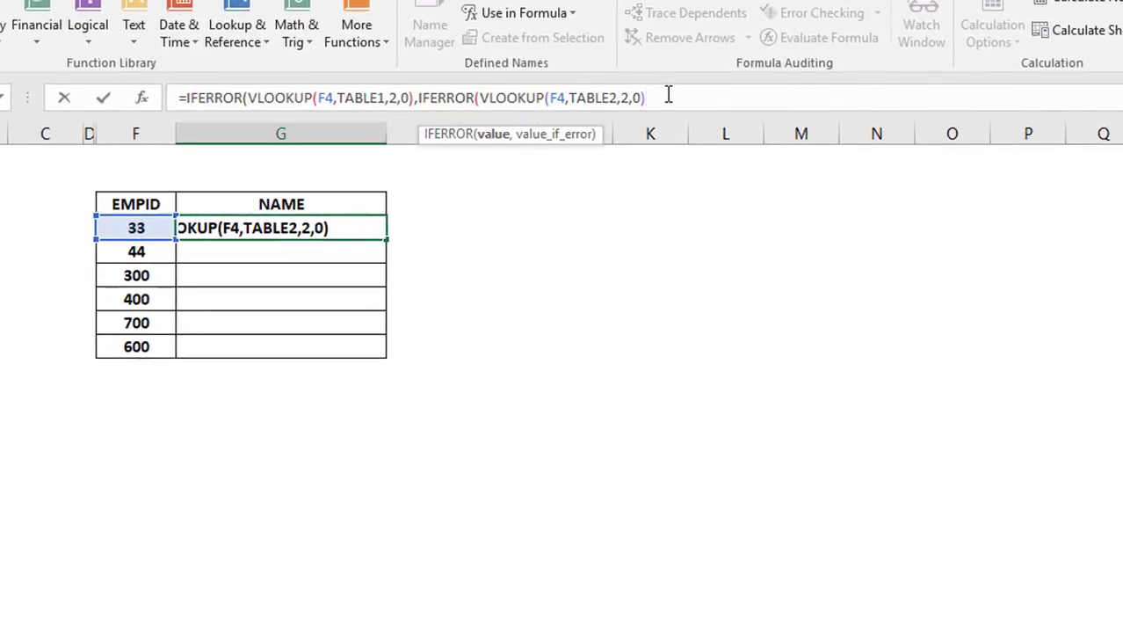
text(,)
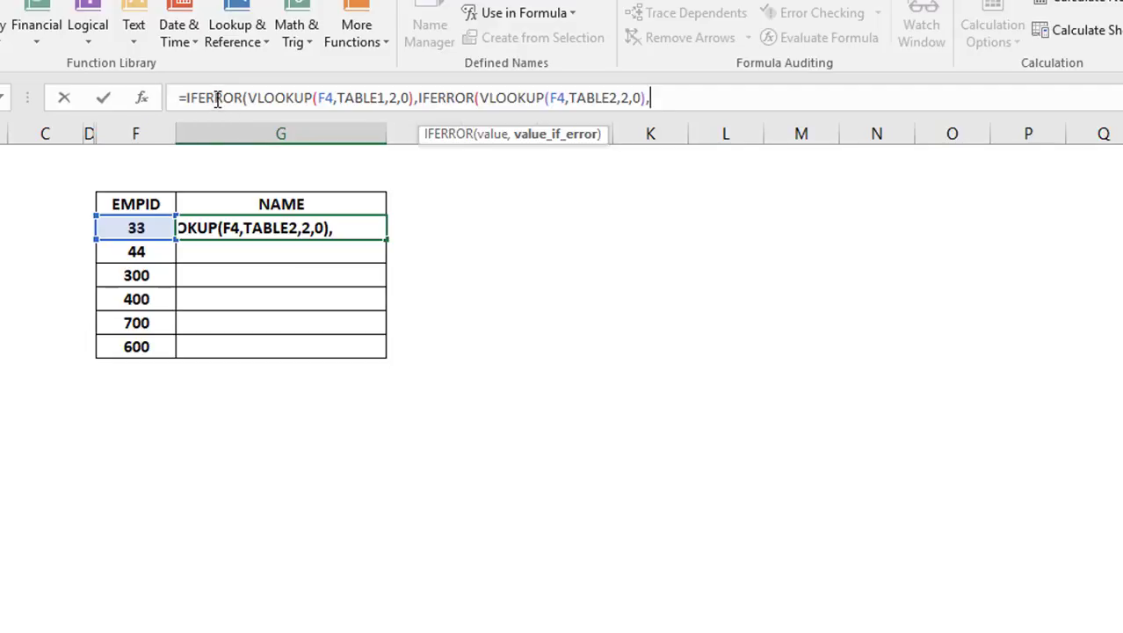
Step: Examine the nested IFERROR in the G4 formula as the outer function's value_if_error argument
click(418, 98)
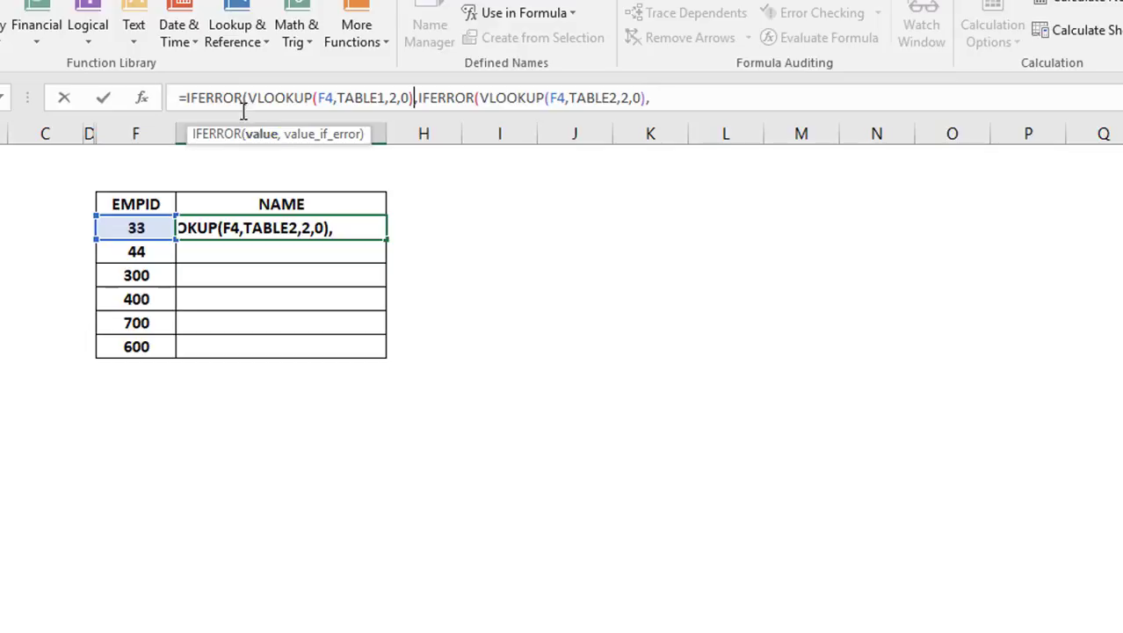
click(420, 98)
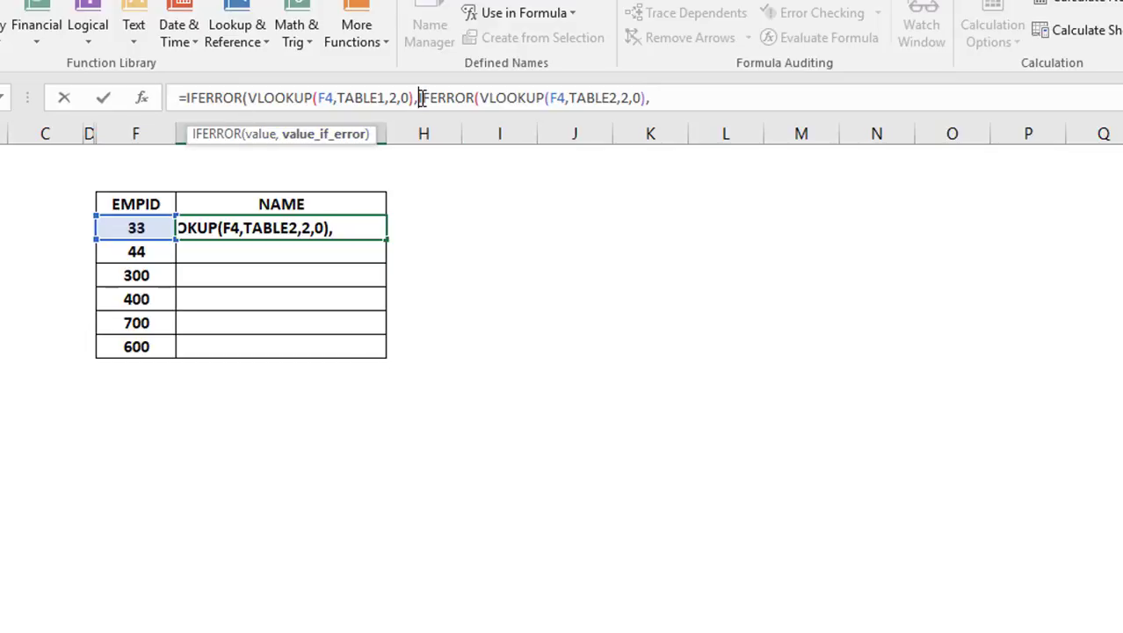
shift+click(681, 94)
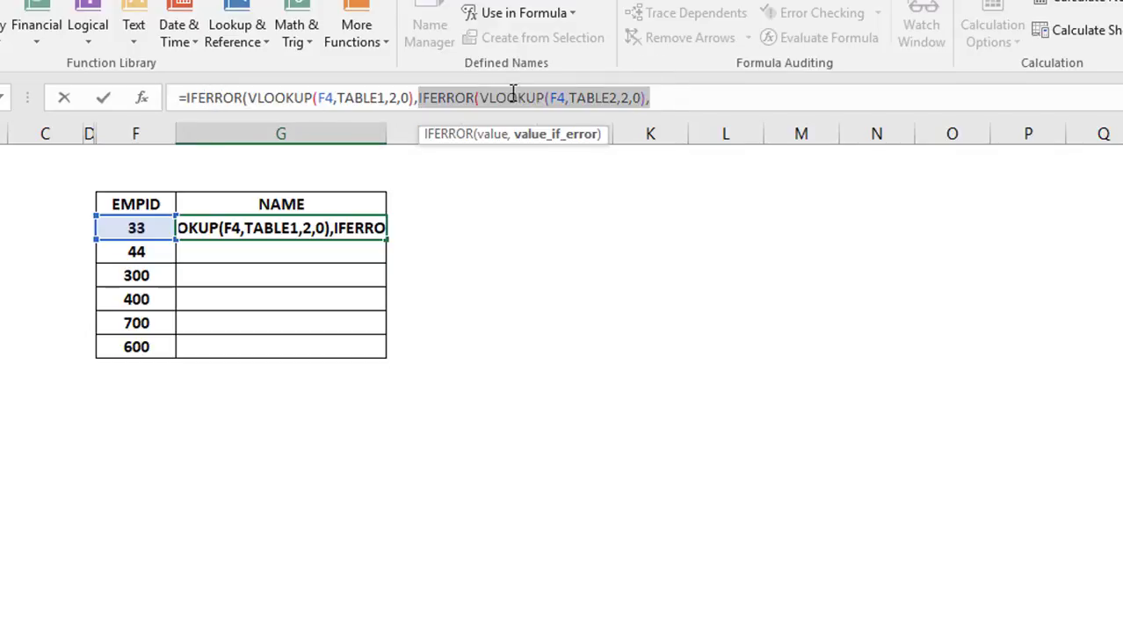
Step: Complete the G4 formula with VLOOKUP(F4,TABLE3,2,0) as the nested IFERROR's fallback, accept the bracket correction, and fill it down to G9
click(672, 96)
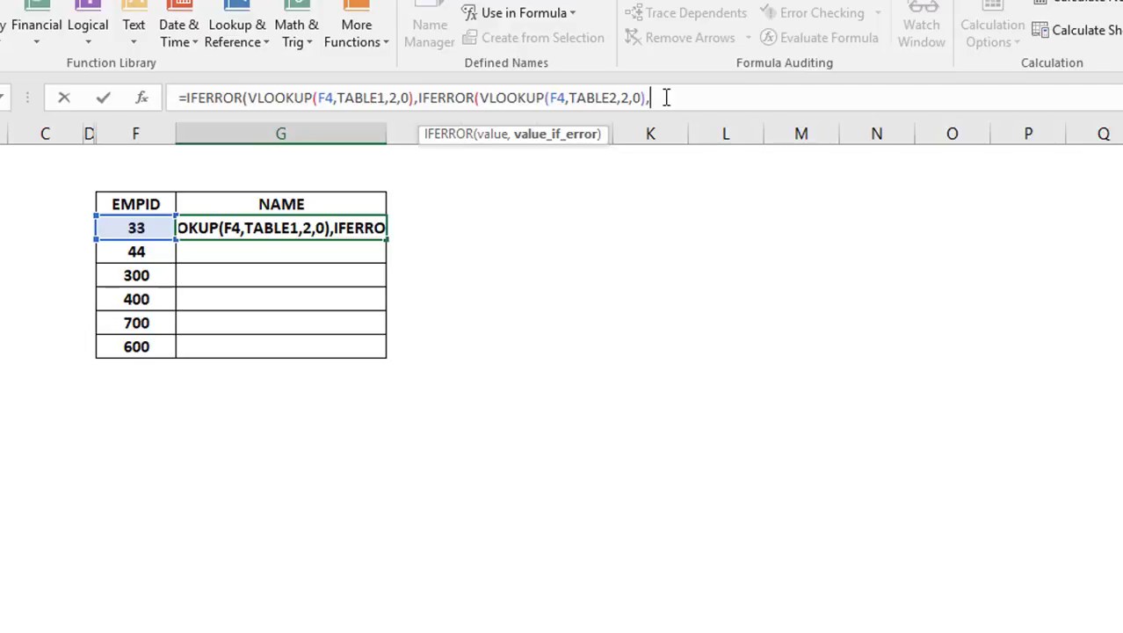
text(VLOOKUP)
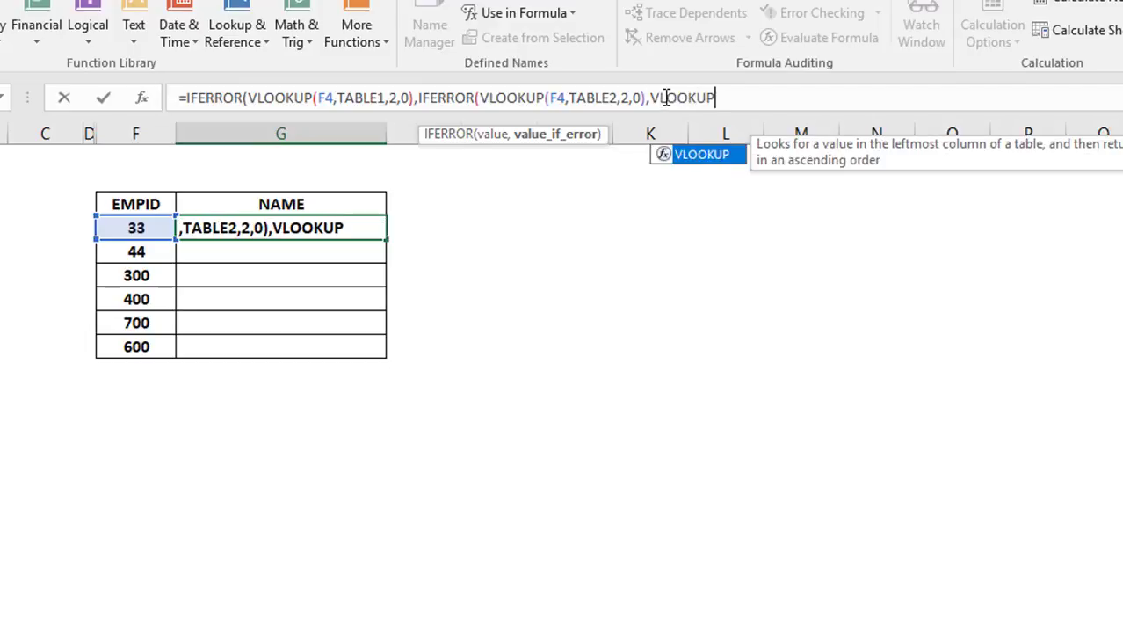
text(()
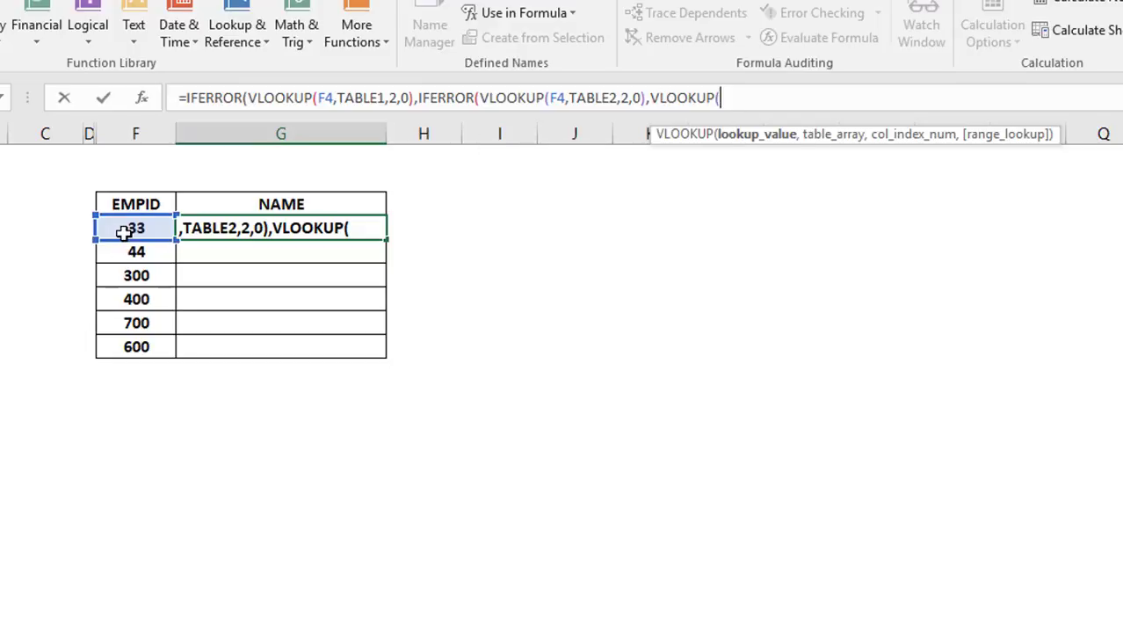
click(124, 231)
text(,)
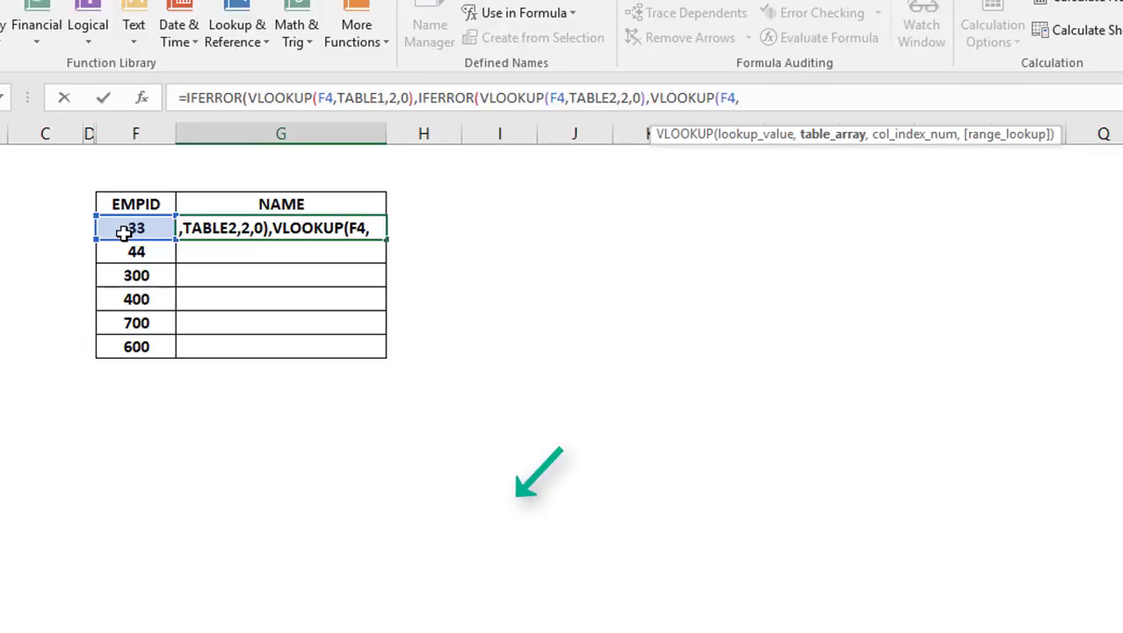
text(TABLE3)
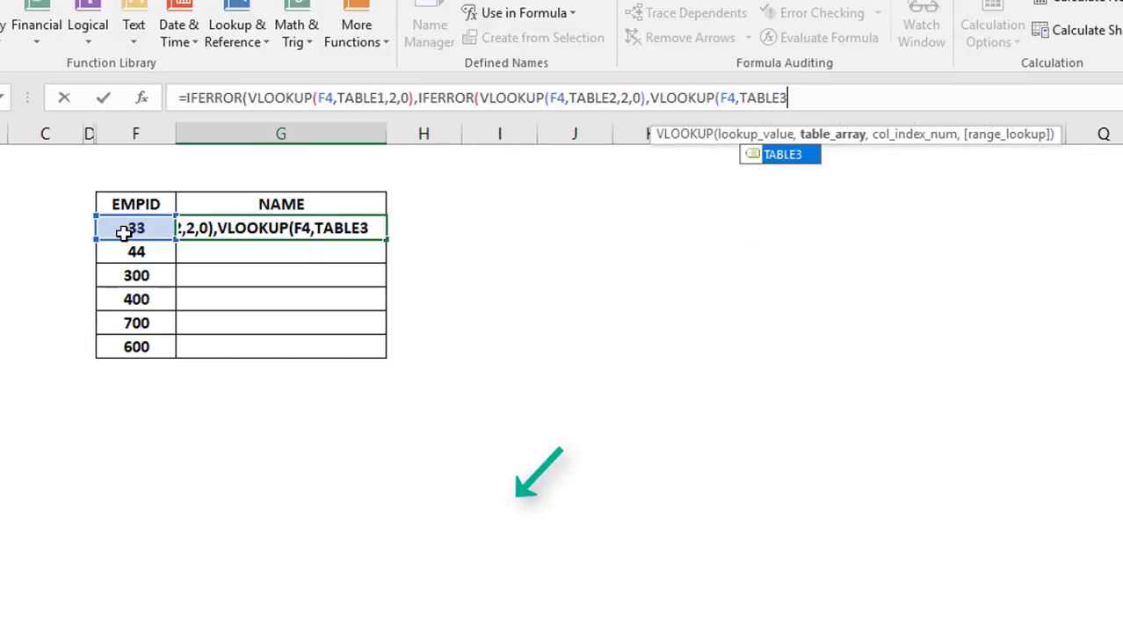
text(,2,0)
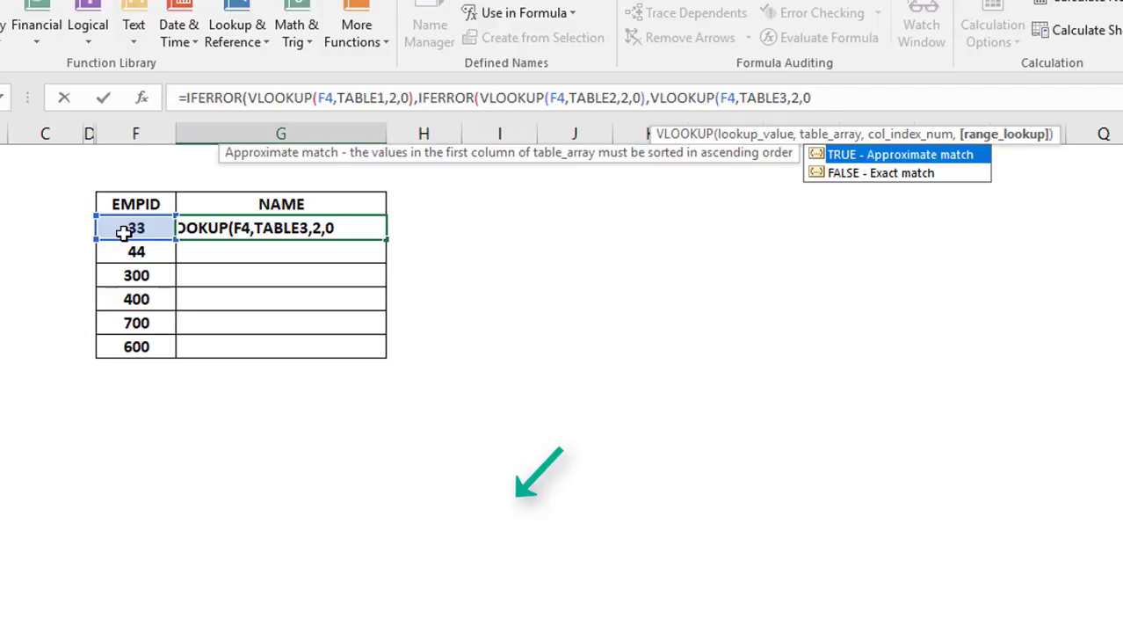
text()))
key(Return)
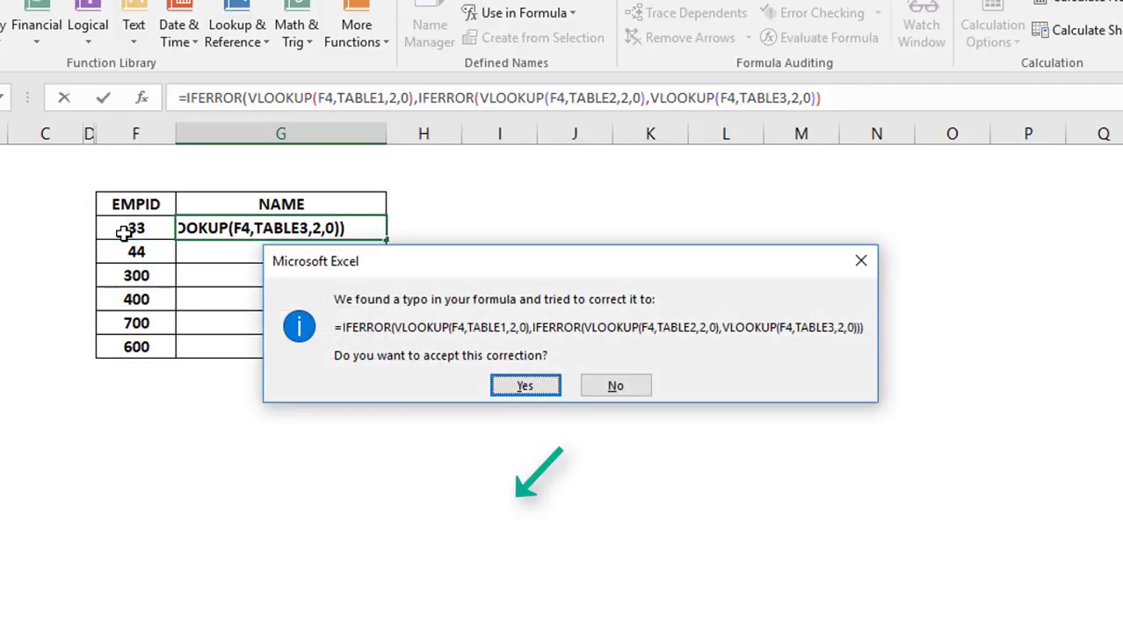
key(Return)
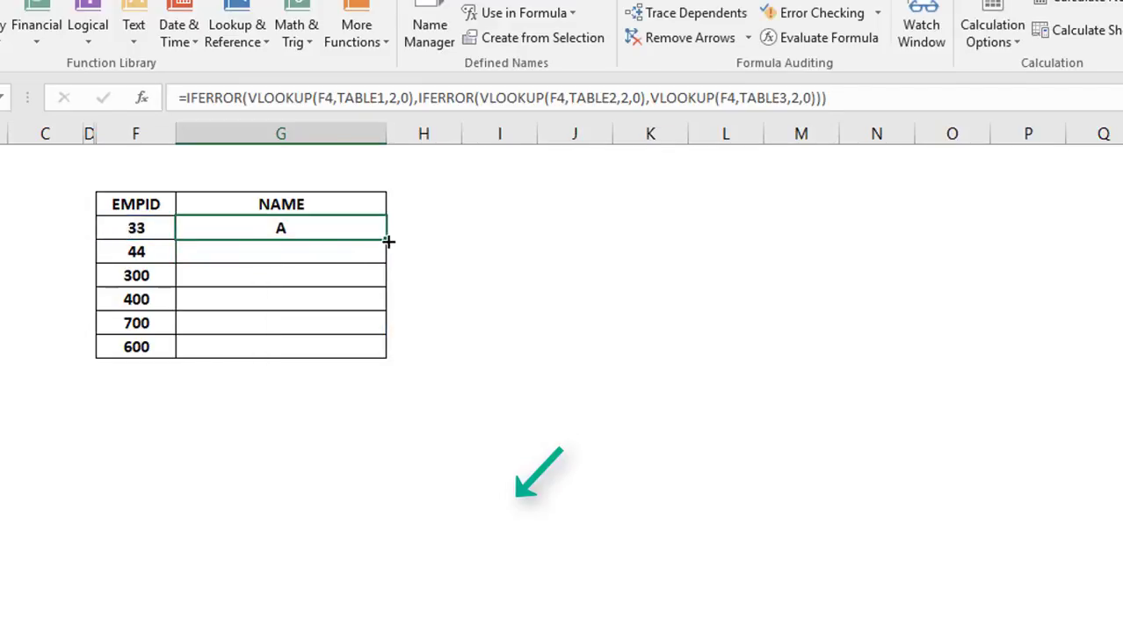
double_click(389, 240)
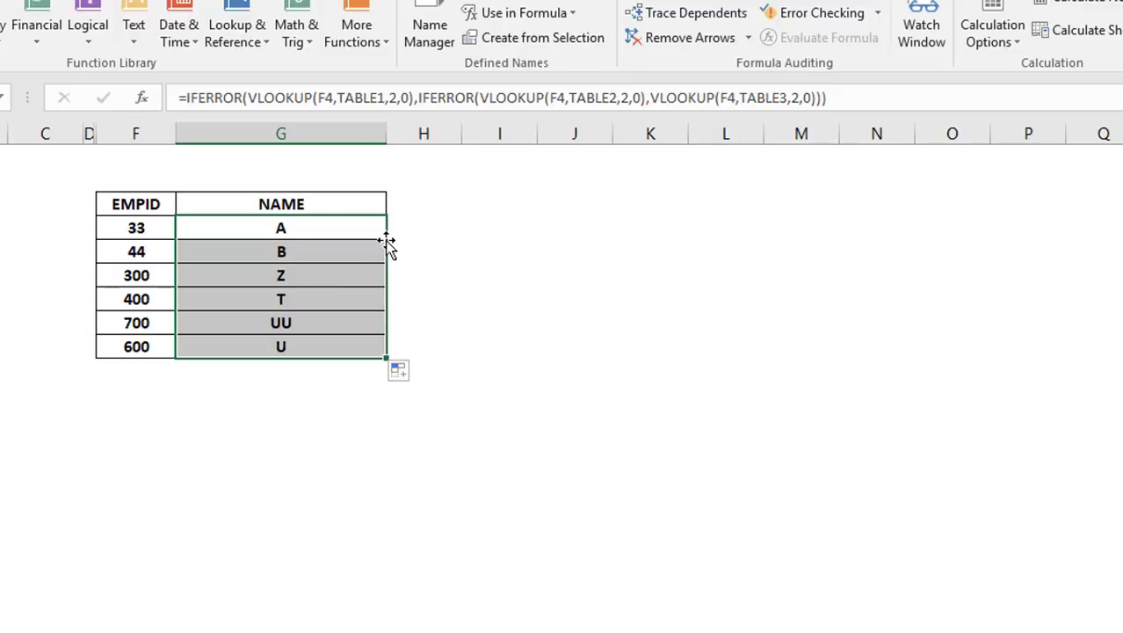
Step: Check the names returned for EMPIDs 400 and 700 against the table on the DATA3 sheet
click(283, 304)
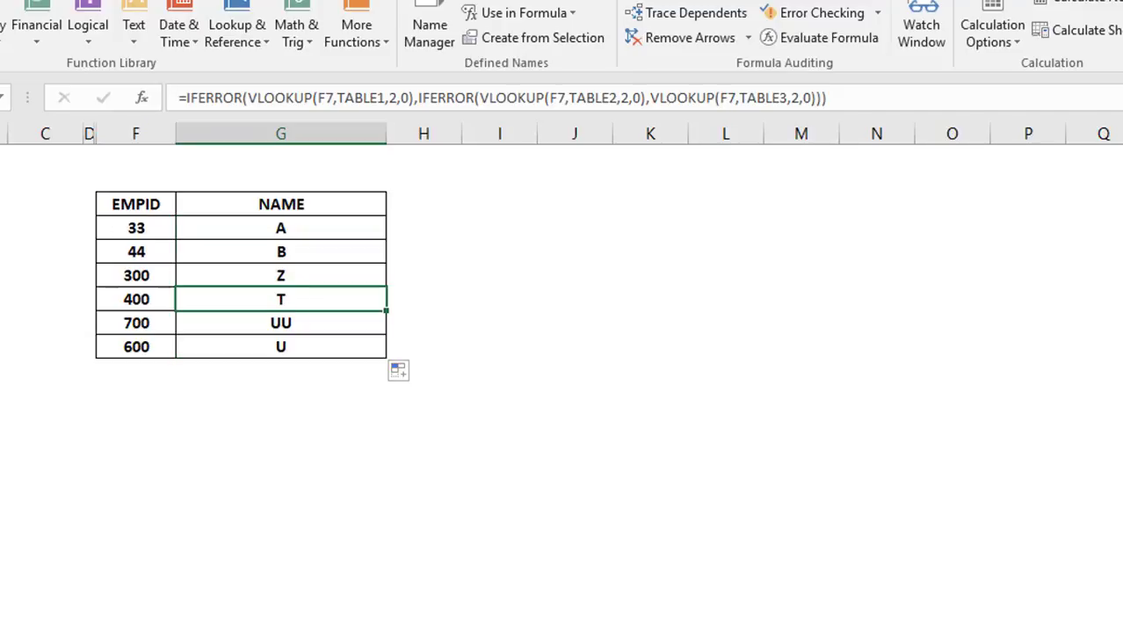
key(ctrl+Page_Down)
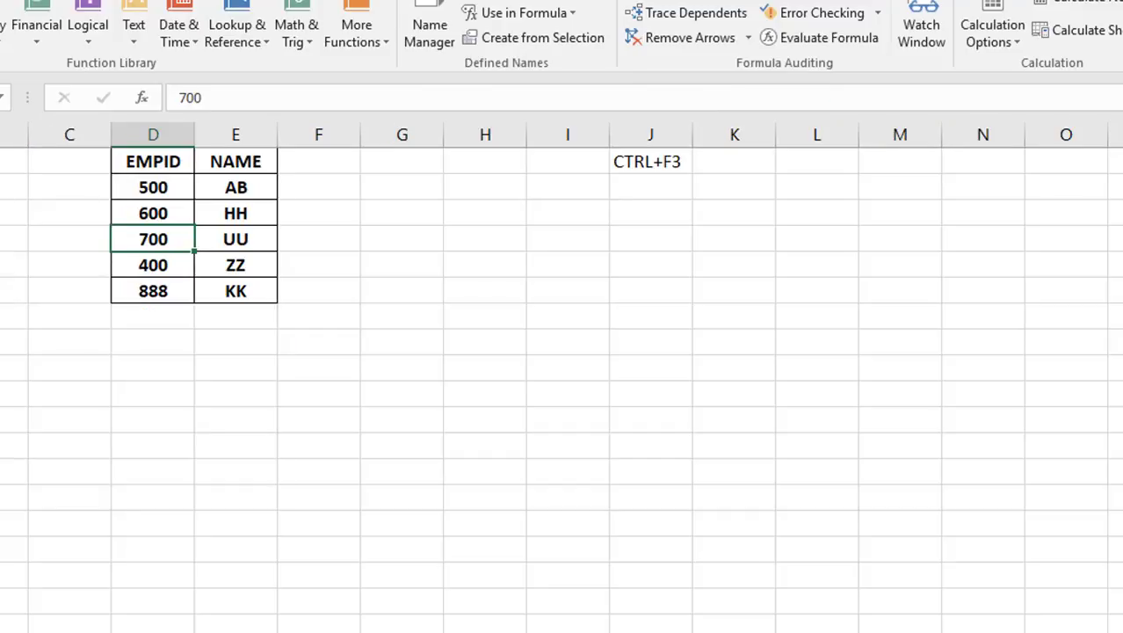
click(236, 239)
key(ctrl+Page_Up)
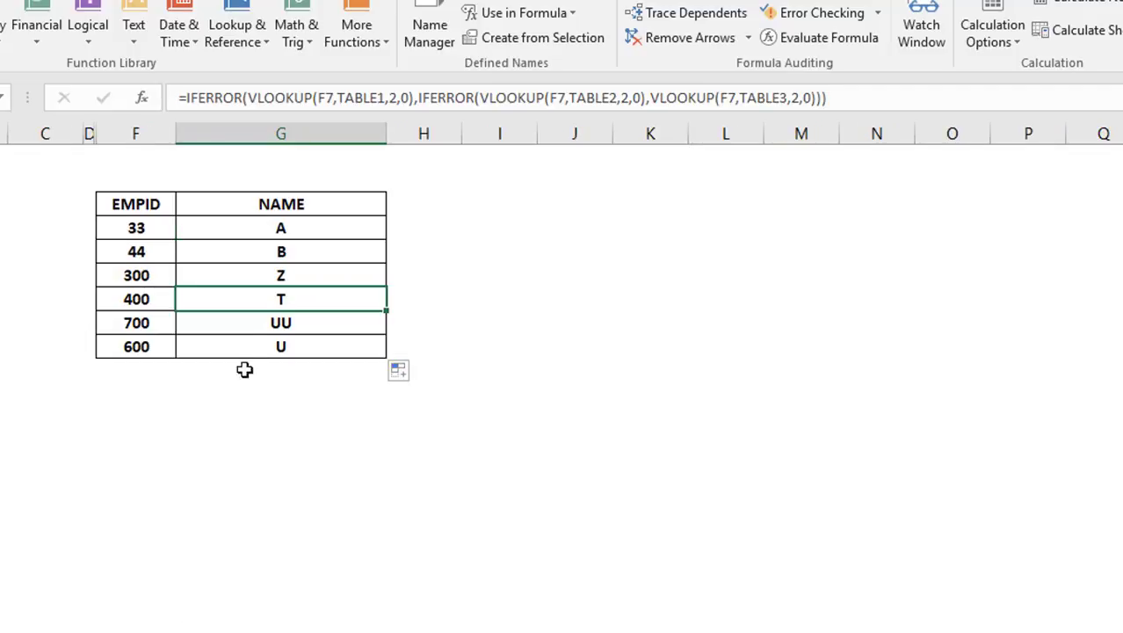
click(299, 330)
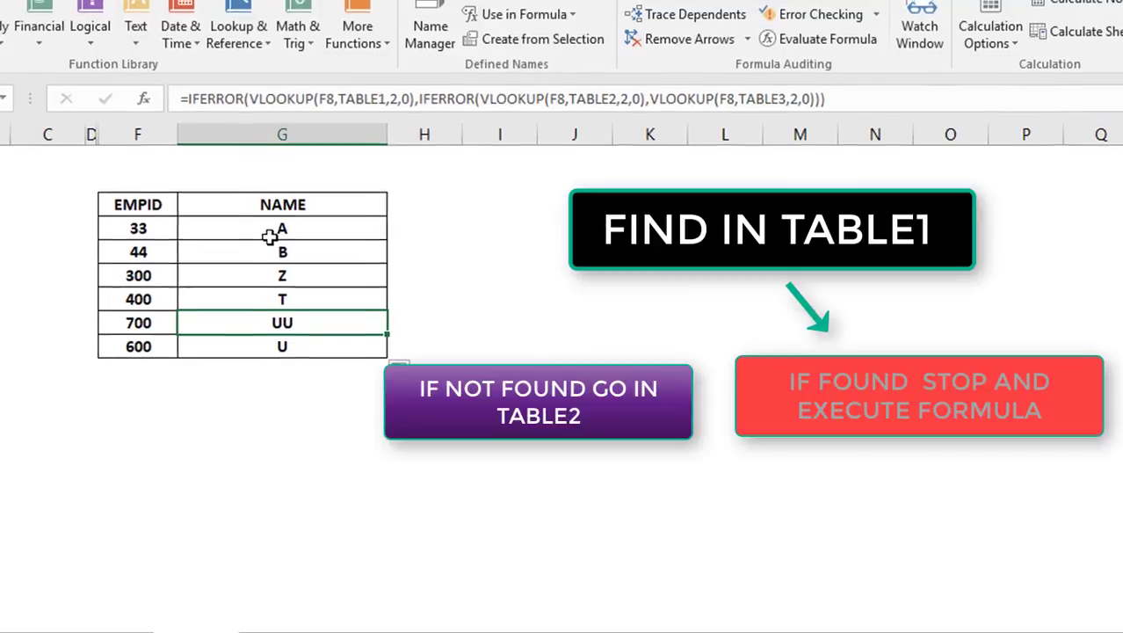
Step: Examine the G4 formula's arguments: the TABLE1 lookup, the nested IFERROR, and the TABLE2 and TABLE3 lookups inside it
click(269, 235)
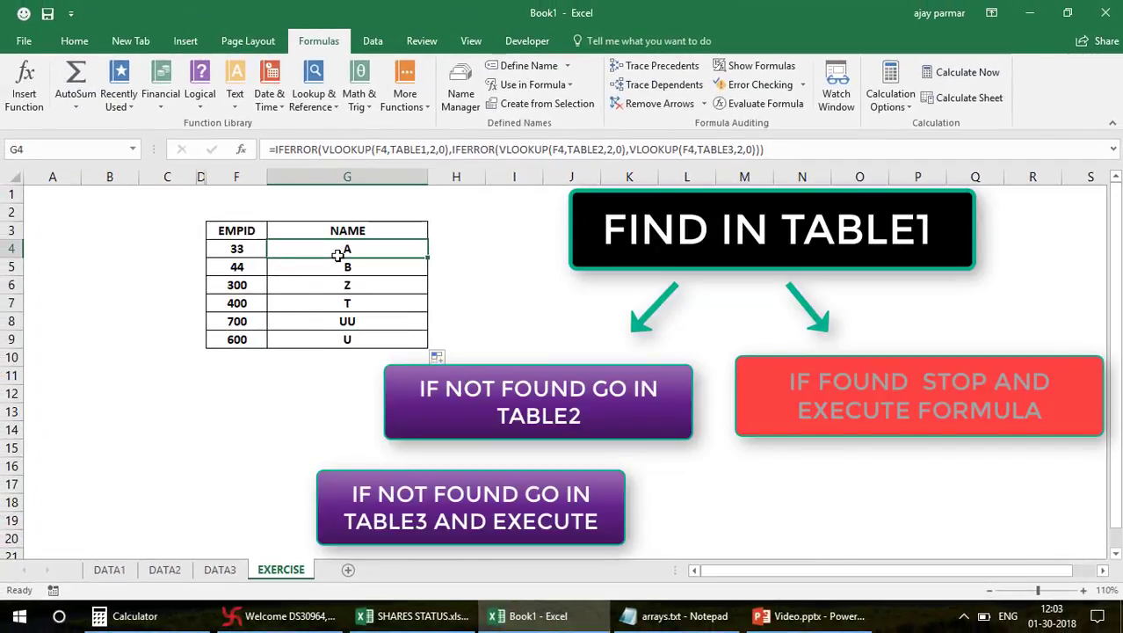
click(323, 151)
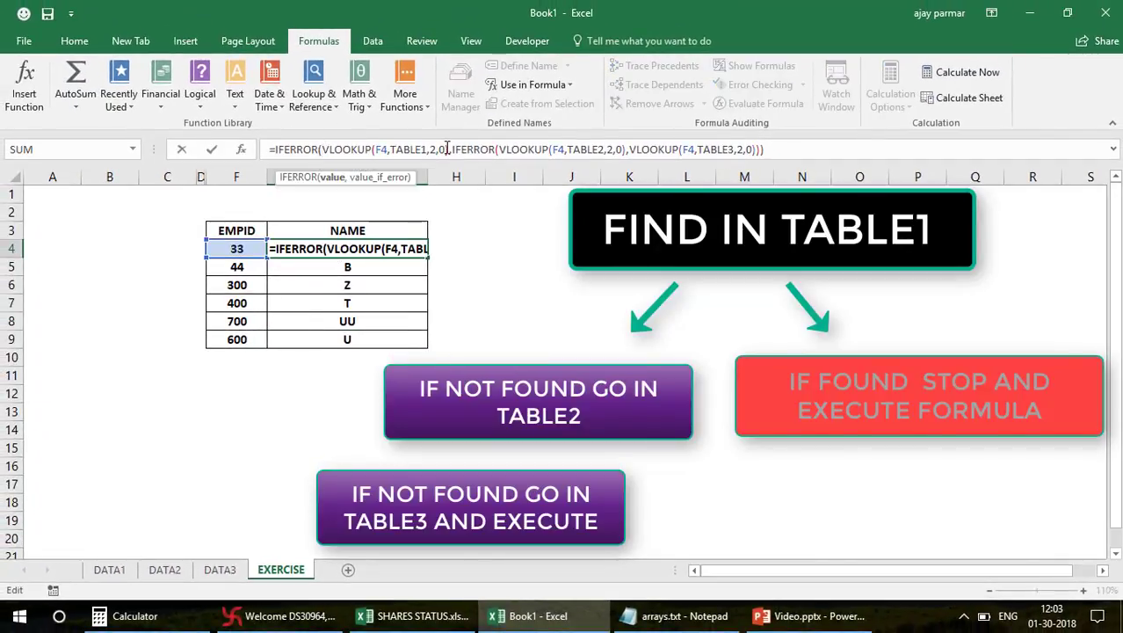
drag(323, 151, 446, 151)
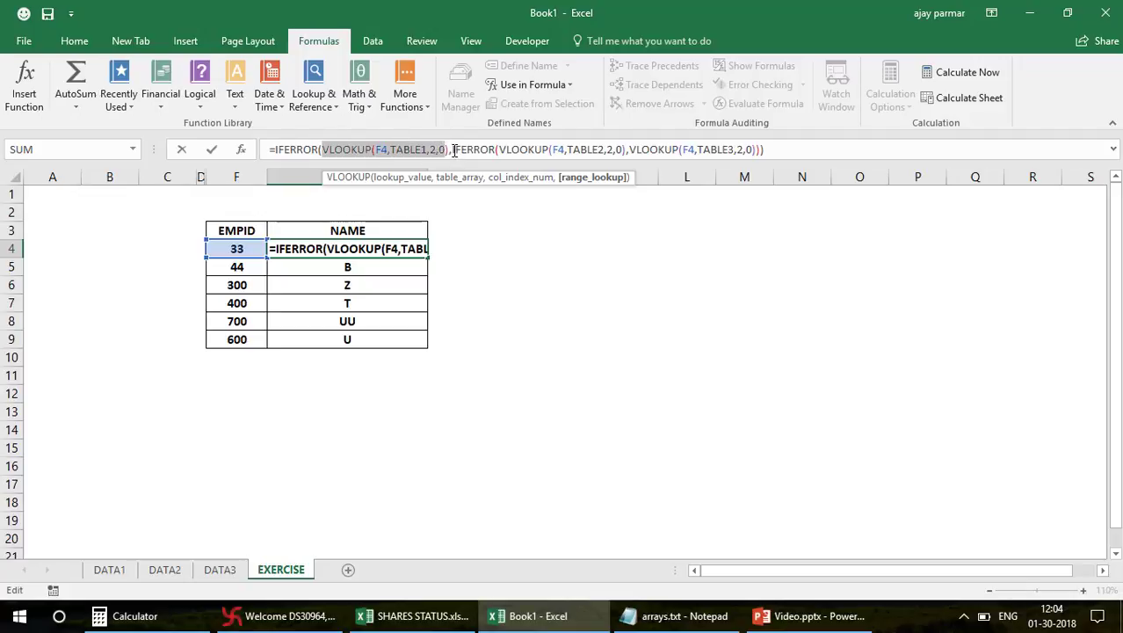
click(454, 149)
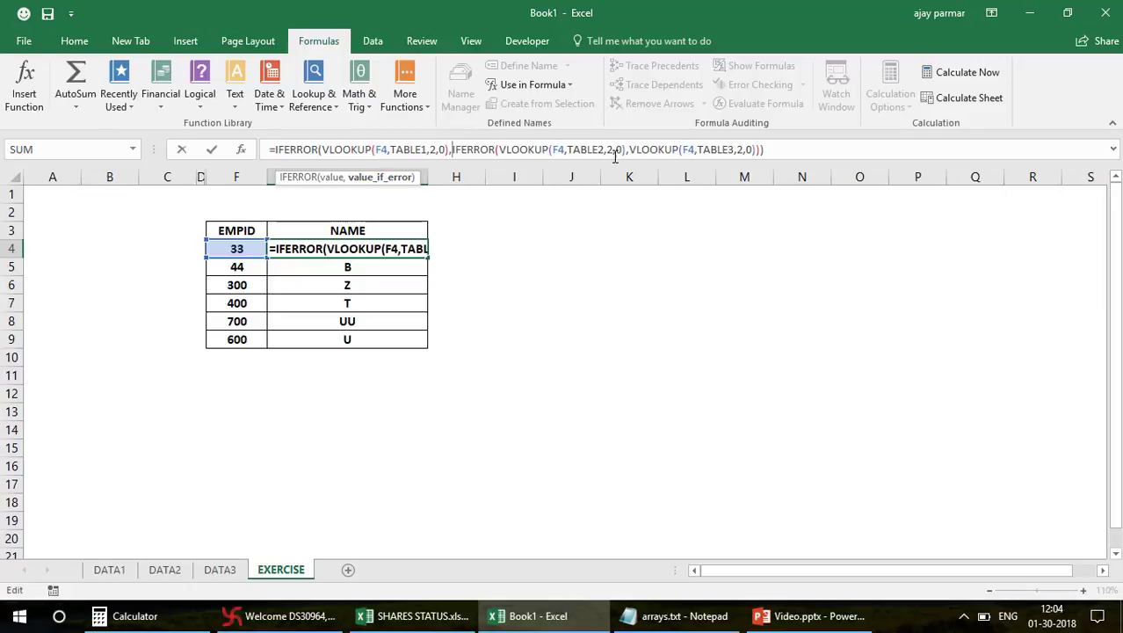
shift+click(756, 149)
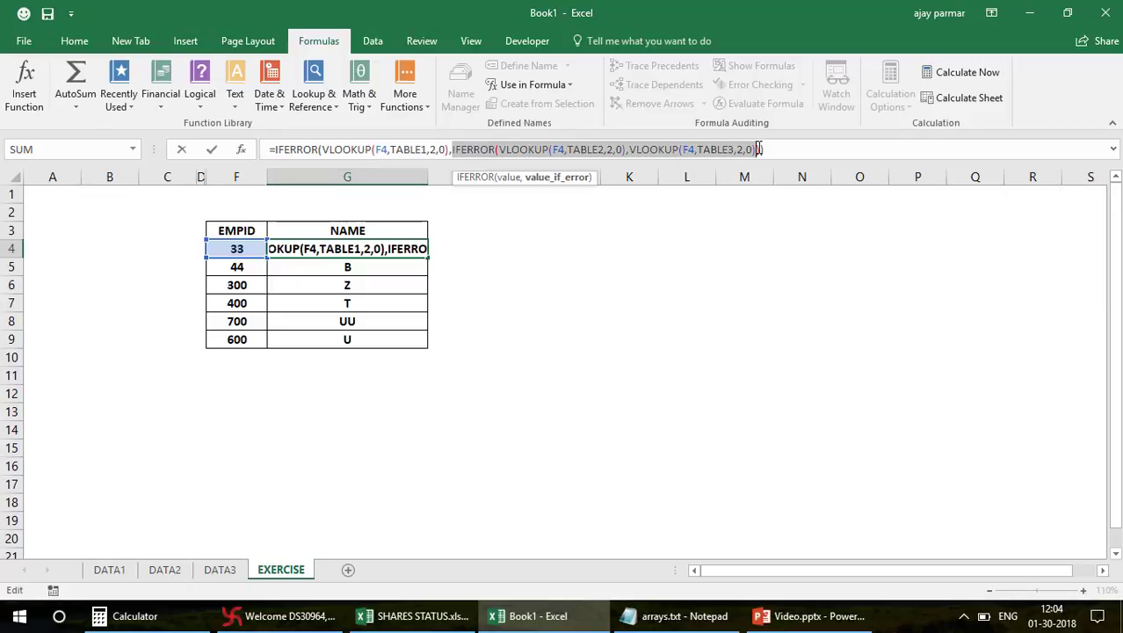
click(502, 149)
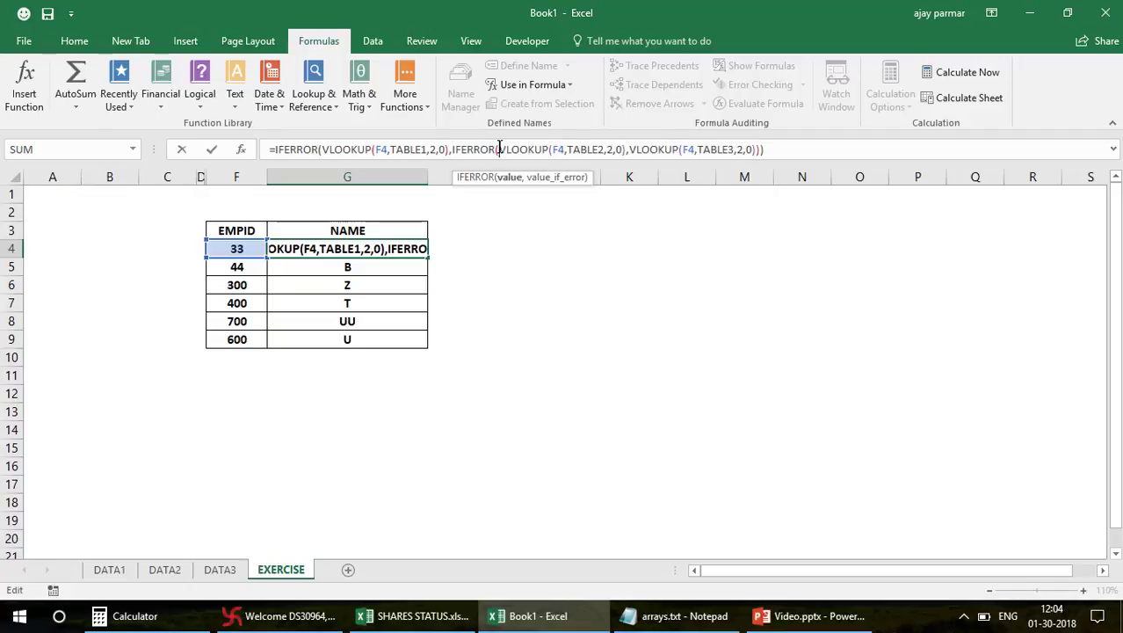
shift+click(623, 149)
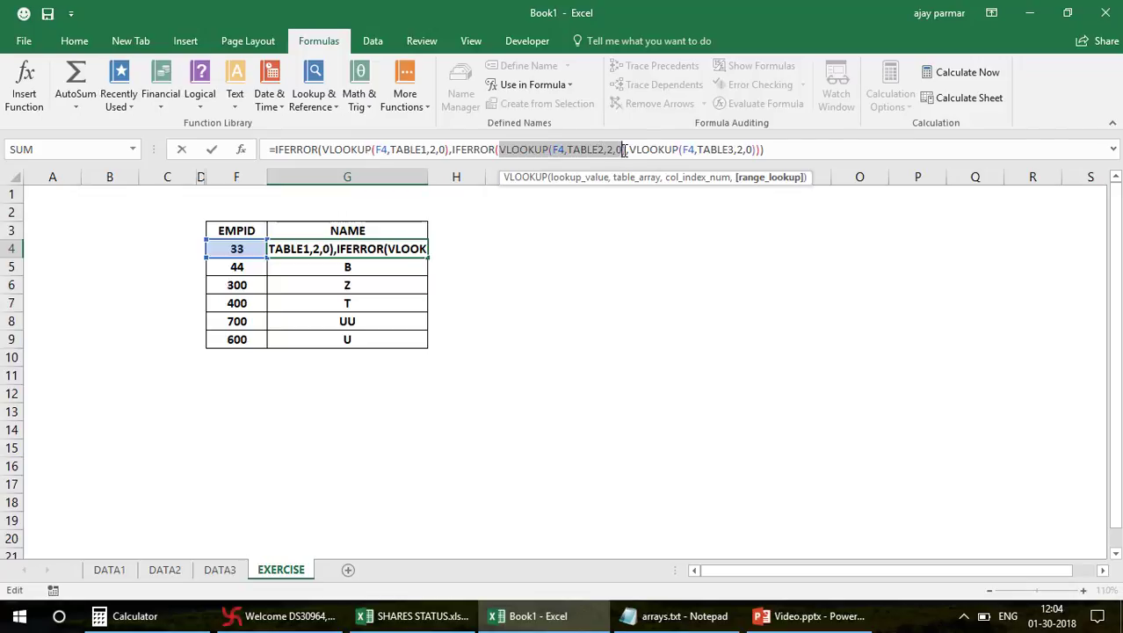
click(634, 150)
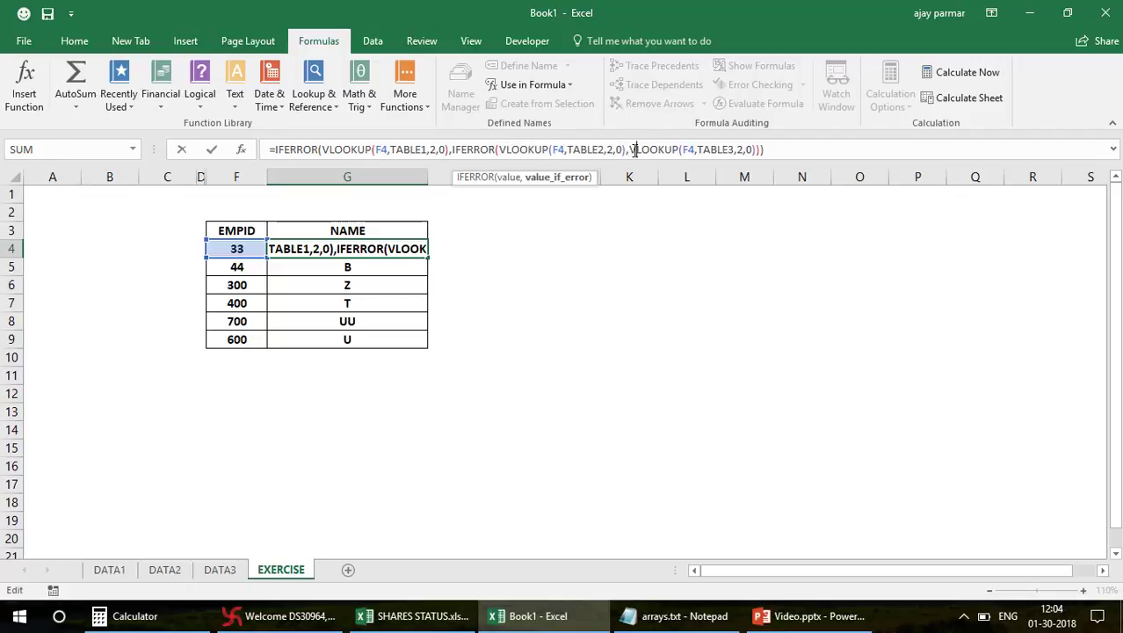
key(Return)
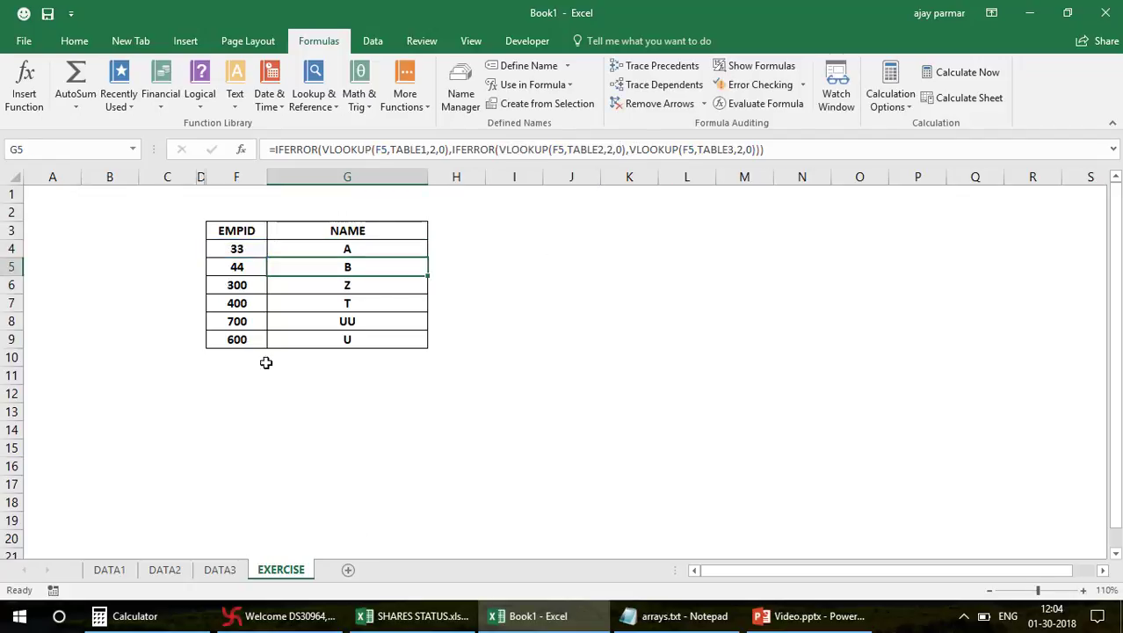
Step: Test the lookup in row 9 by entering EMPID 888 in F9 and replacing it with 98
click(249, 338)
text(888)
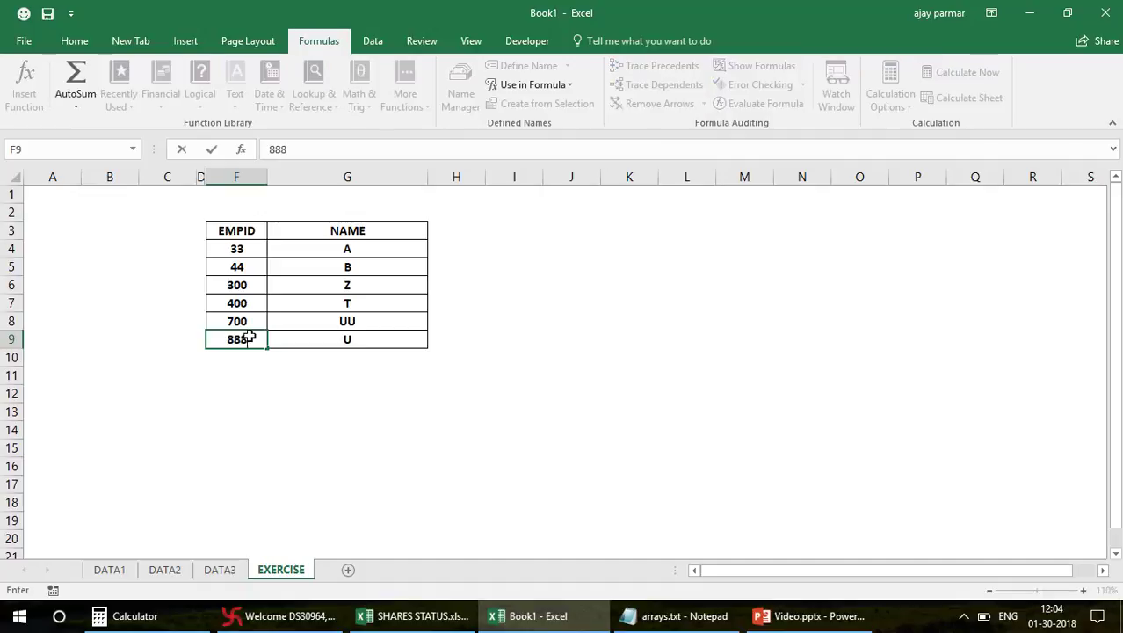
key(Return)
click(250, 338)
text(98)
key(Return)
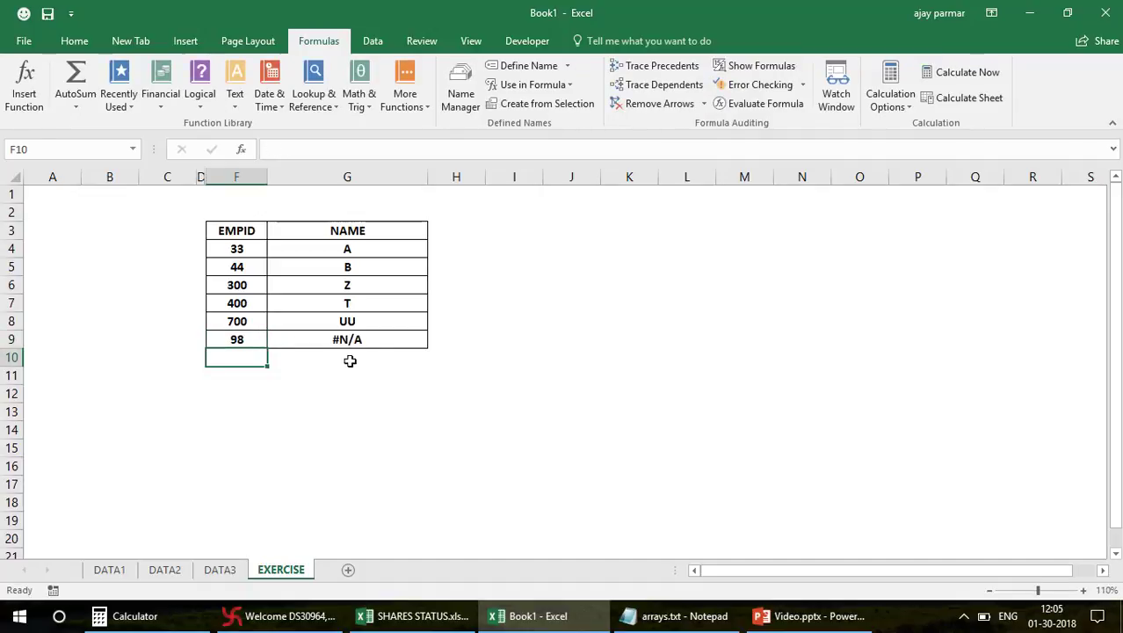
Step: Look for EMPID 98 on the DATA3, DATA2 and DATA1 sheets and return to the EXERCISE sheet
click(383, 344)
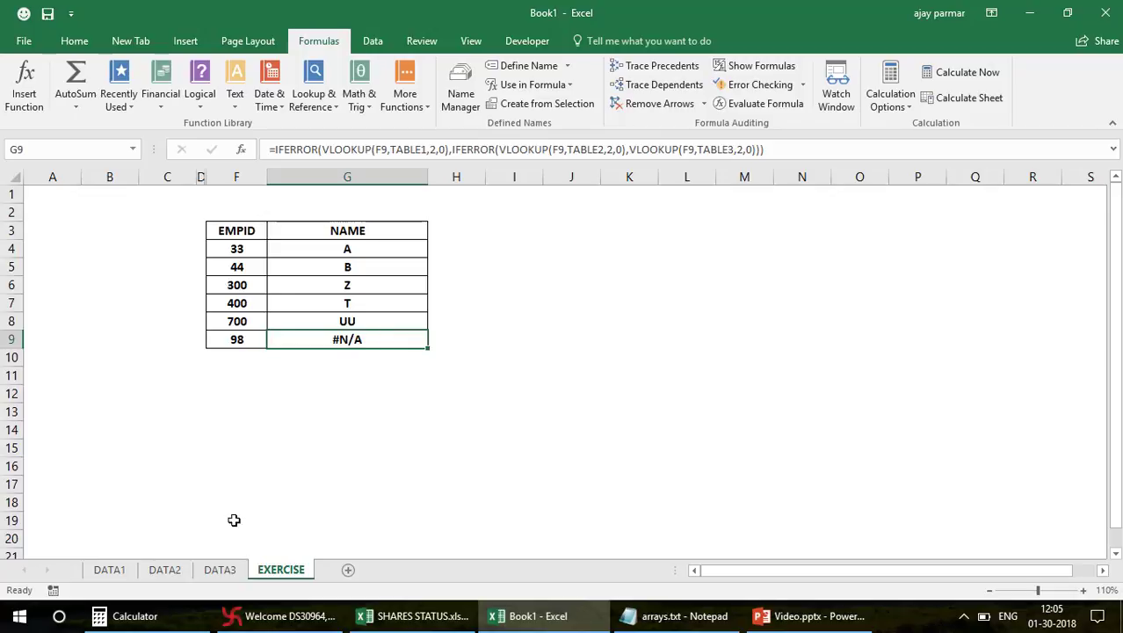
click(219, 571)
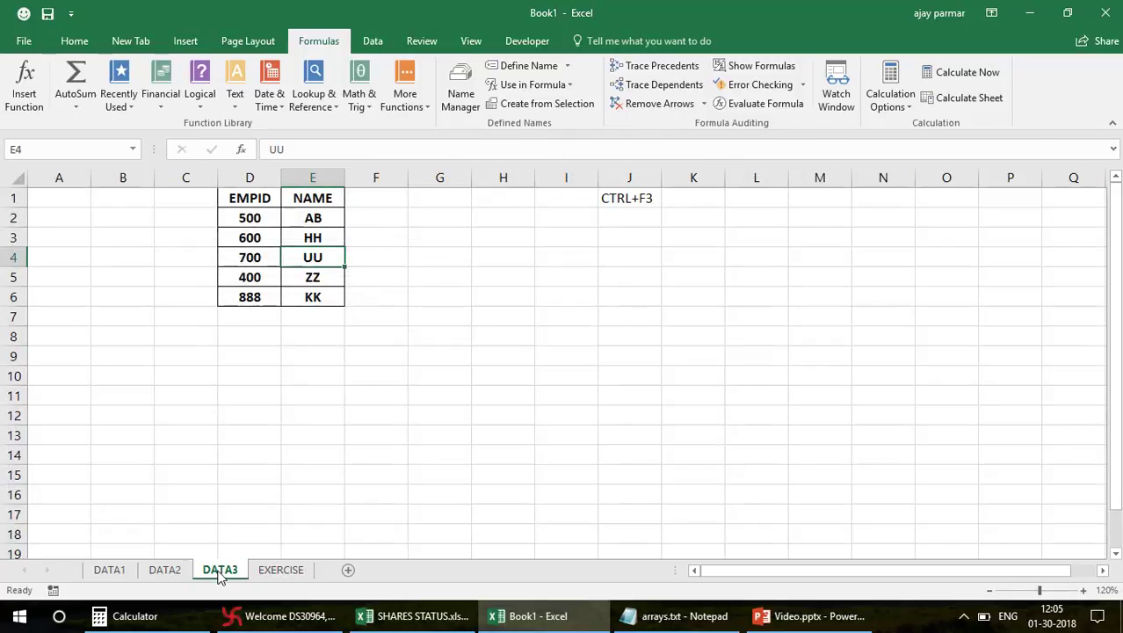
click(169, 567)
click(110, 569)
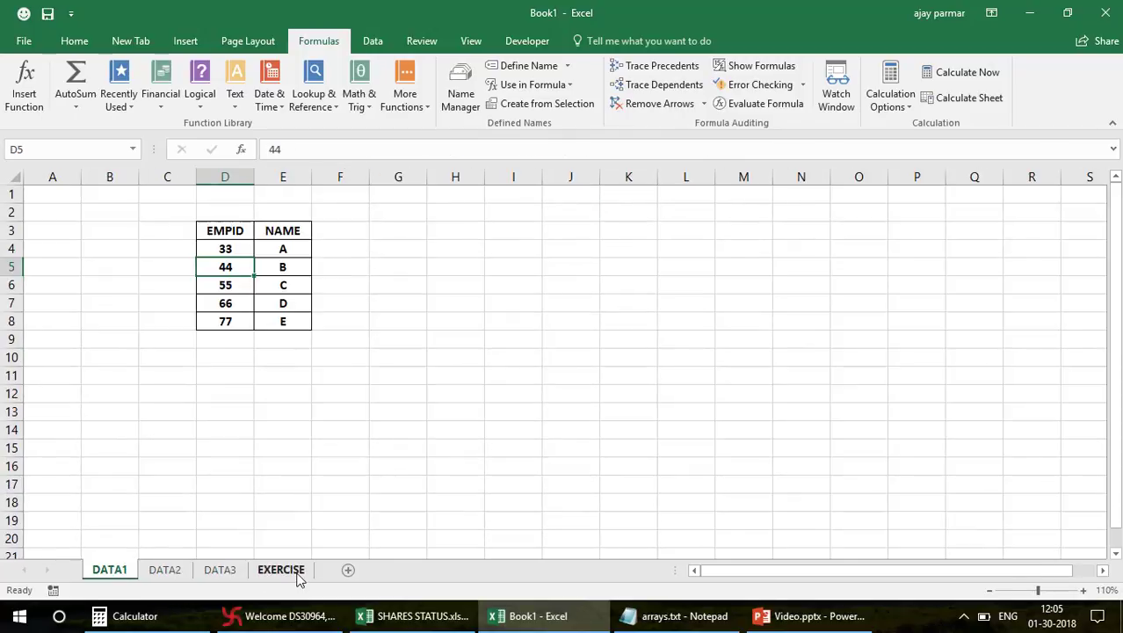
click(283, 571)
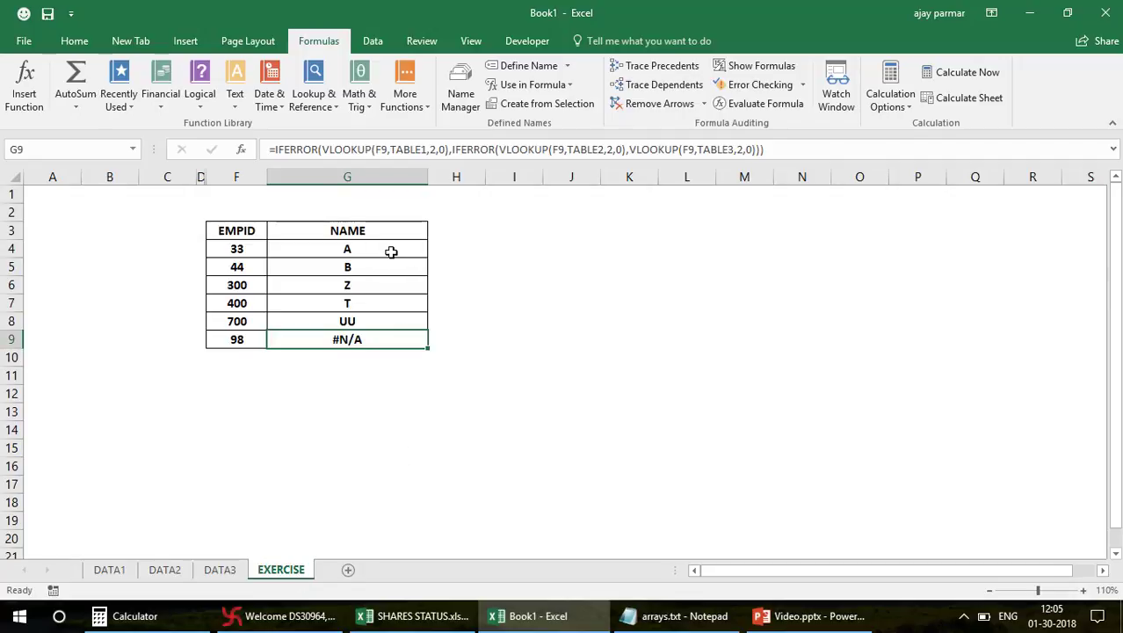
Step: Wrap the whole G4 formula in an outer IFERROR that returns "" on error, and fill it down to G9
click(385, 249)
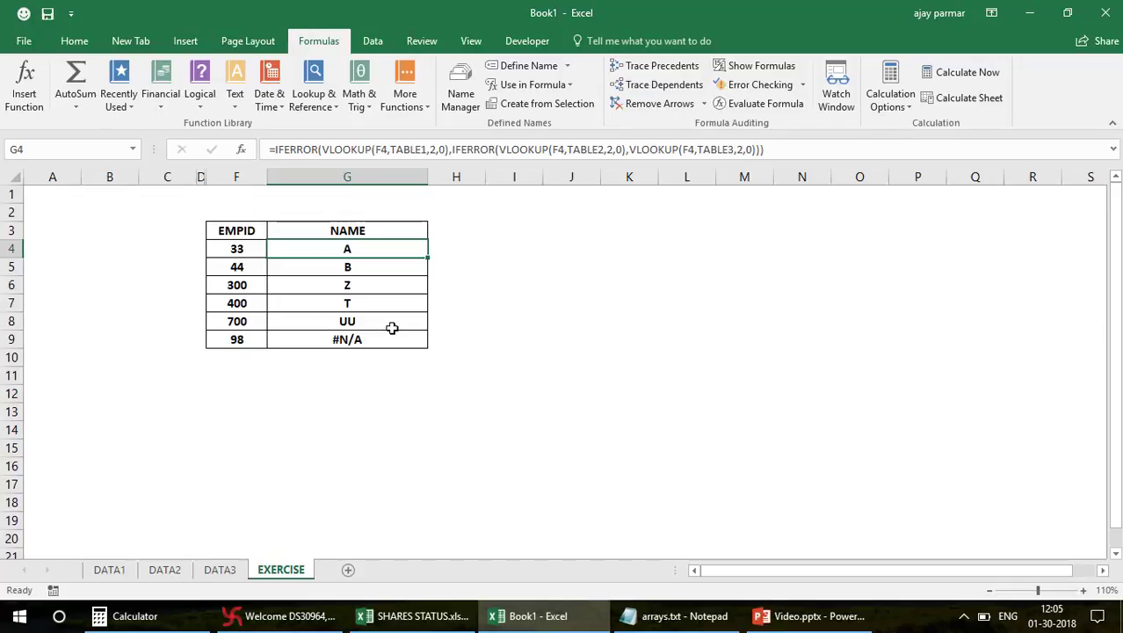
click(274, 152)
text(IFERROR)
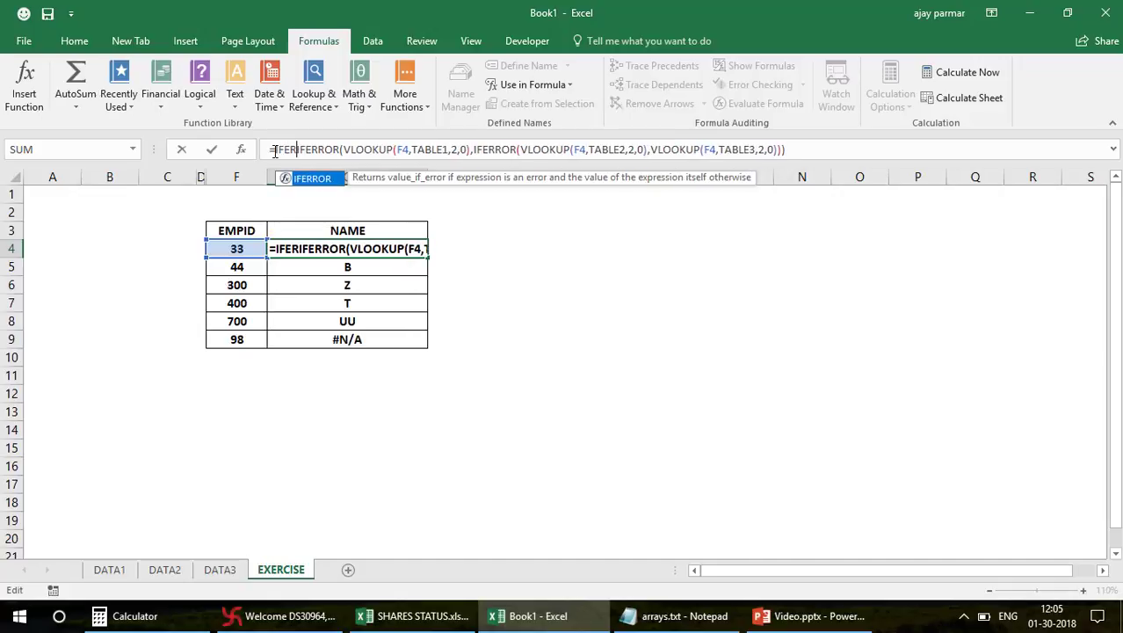
text(()
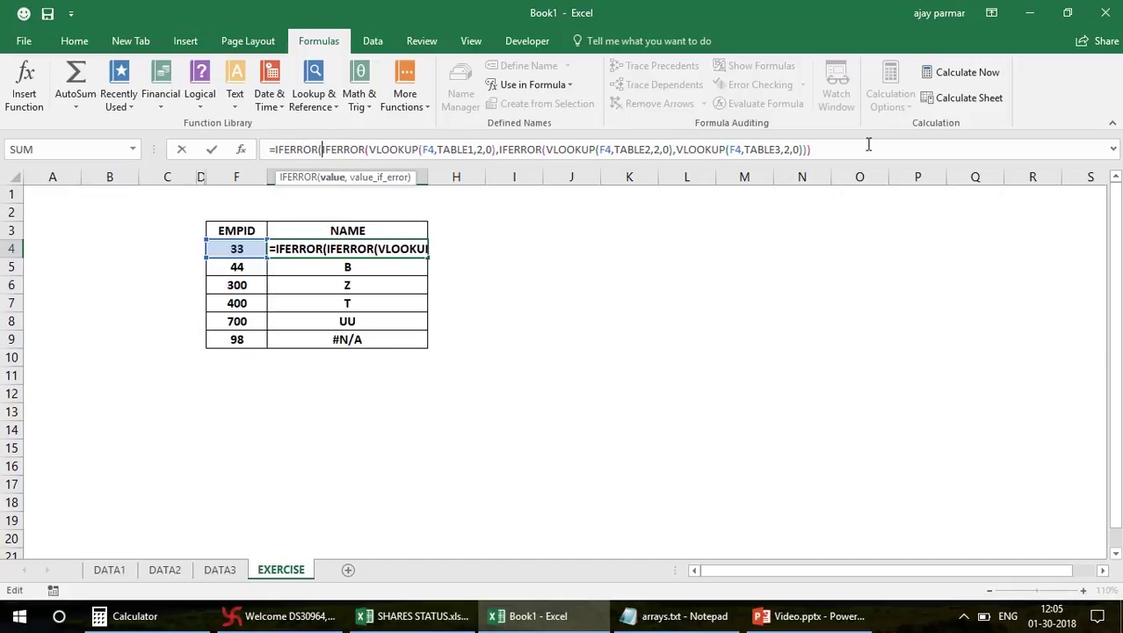
text(,""))
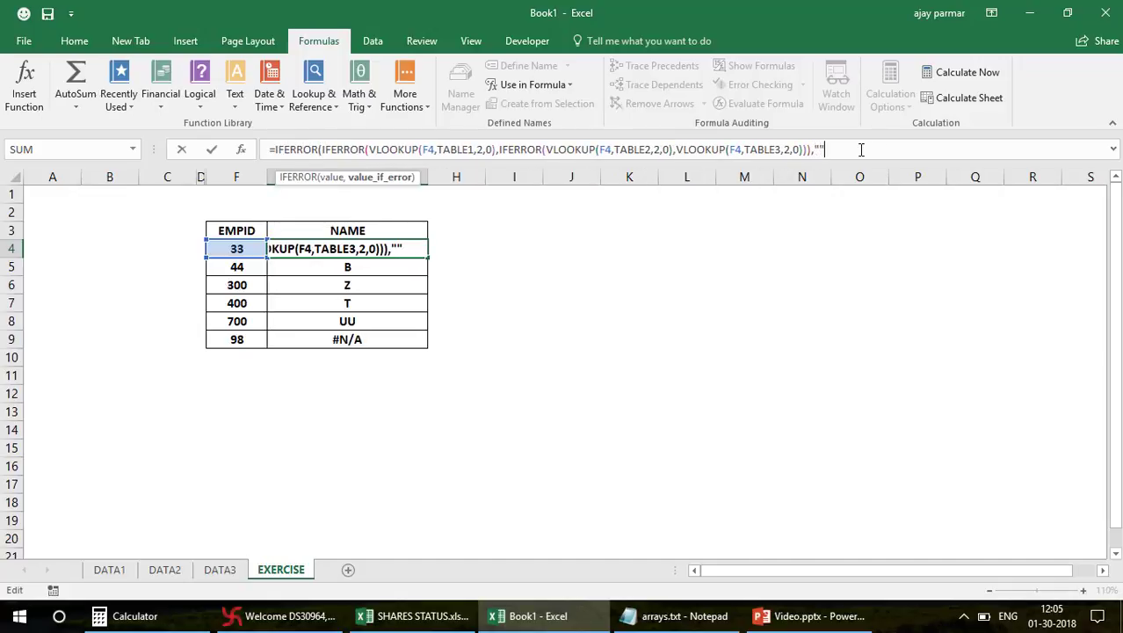
key(ctrl+Return)
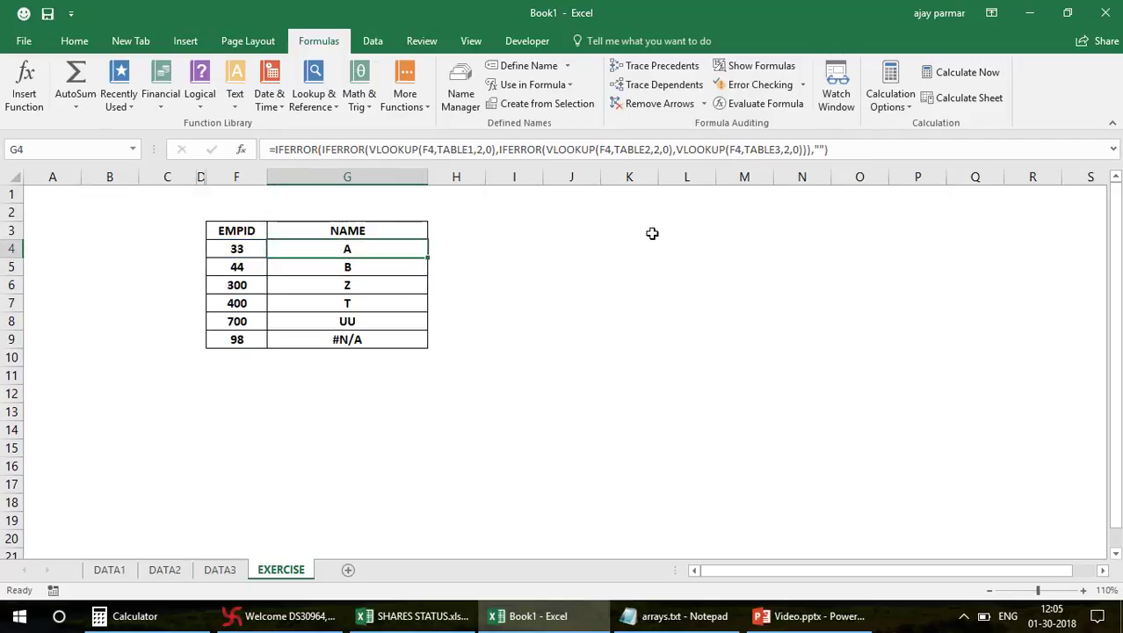
double_click(429, 257)
Step: Set the outer IFERROR's error text in the G9 formula to "NOT FOUND"
click(382, 341)
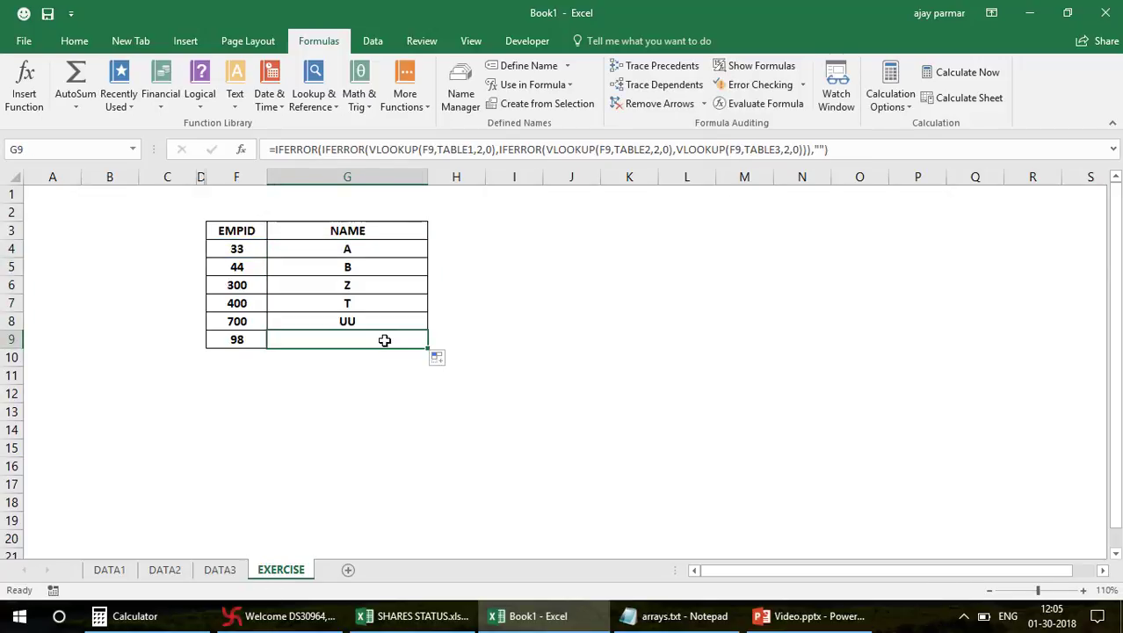
click(820, 149)
text(NOT FOUND)
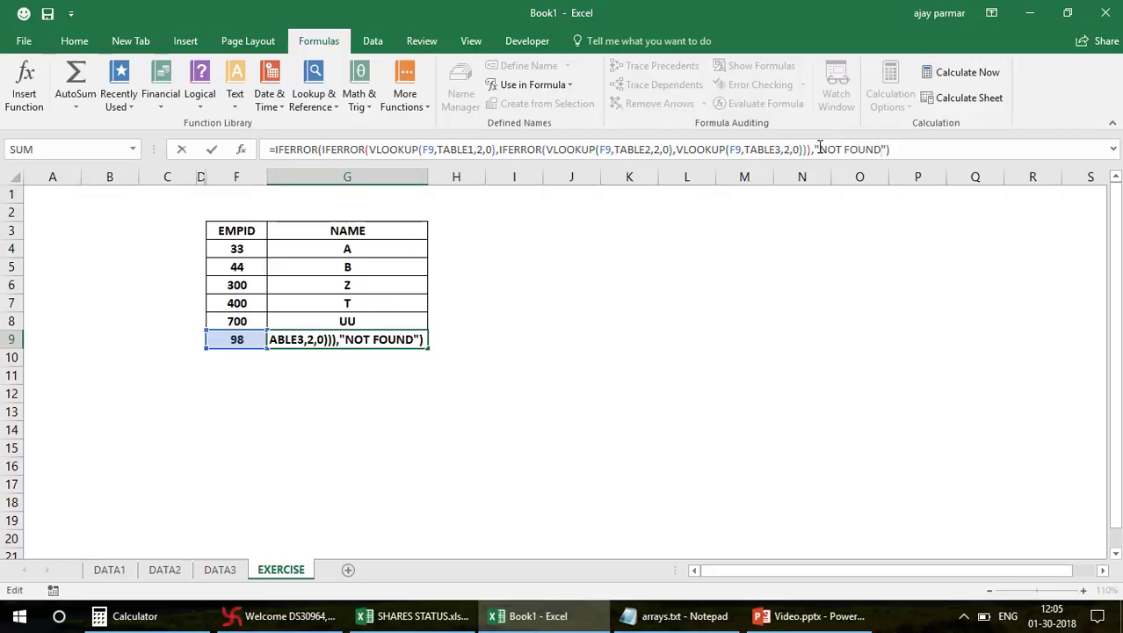
key(Return)
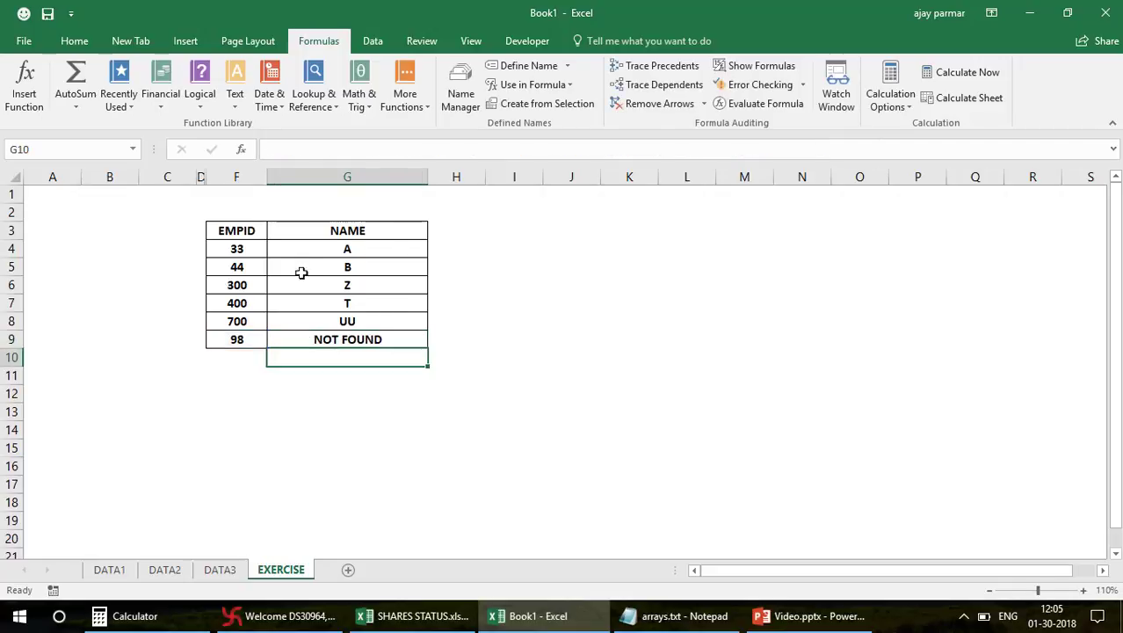
Step: Copy the G9 formula into G4:G8 so the whole NAME column uses the same error text
click(394, 341)
key(ctrl+c)
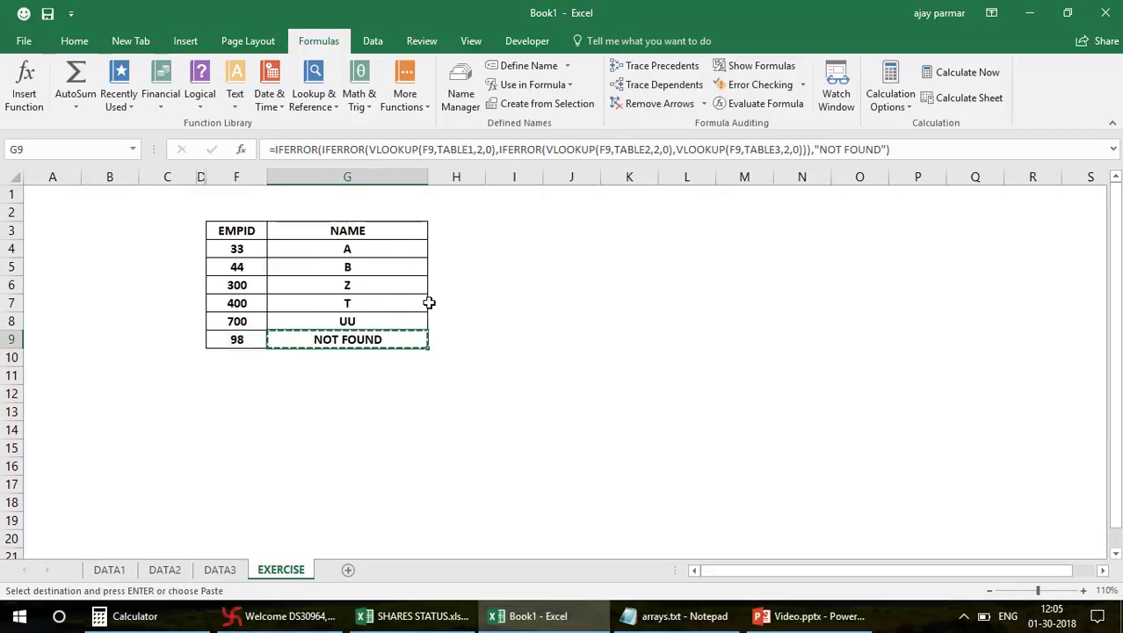
click(392, 250)
key(shift+Down)
key(shift+Down)
key(shift+Down)
key(ctrl+v)
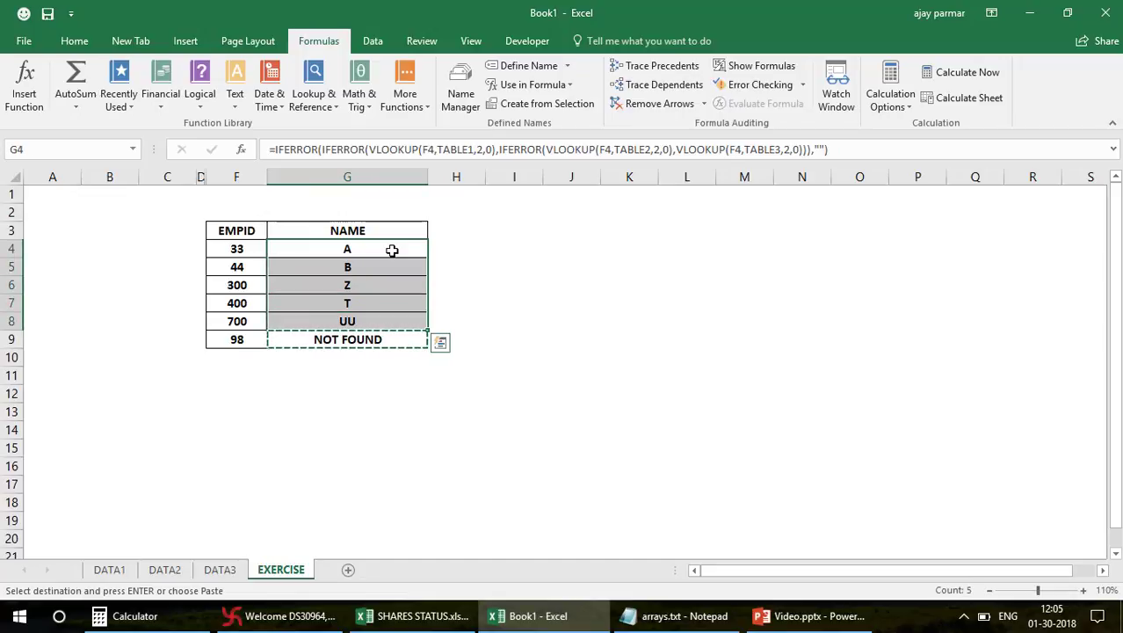
Step: Test the lookup with other EMPIDs by entering 833 in F6, 5432 in F7 and 5322 in F8
click(251, 284)
text(833)
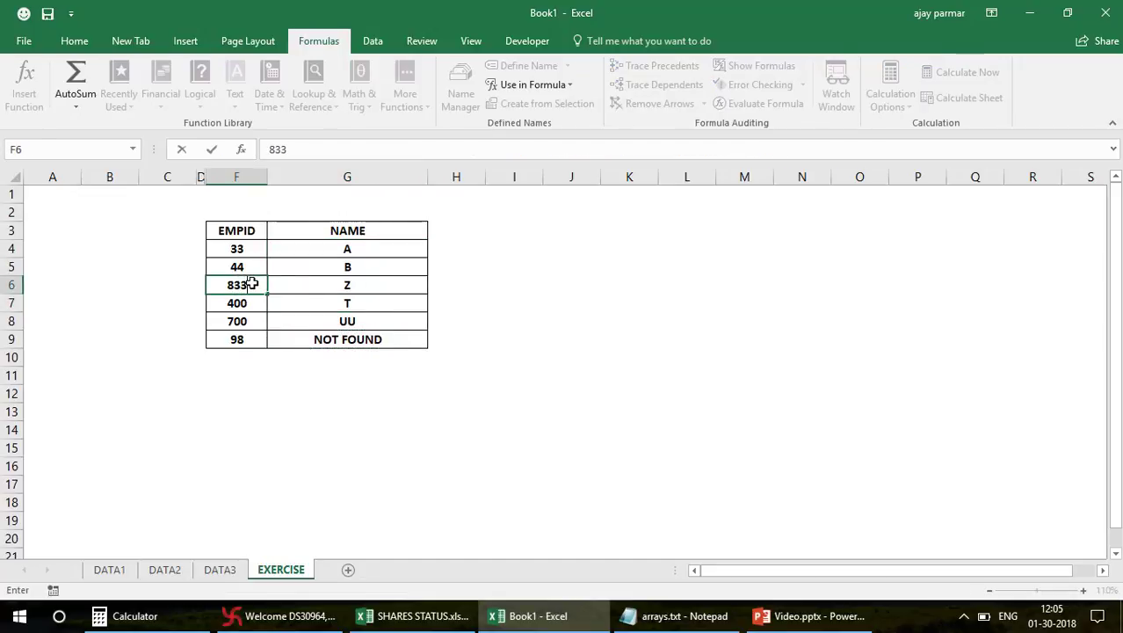
key(Return)
text(5432)
key(Return)
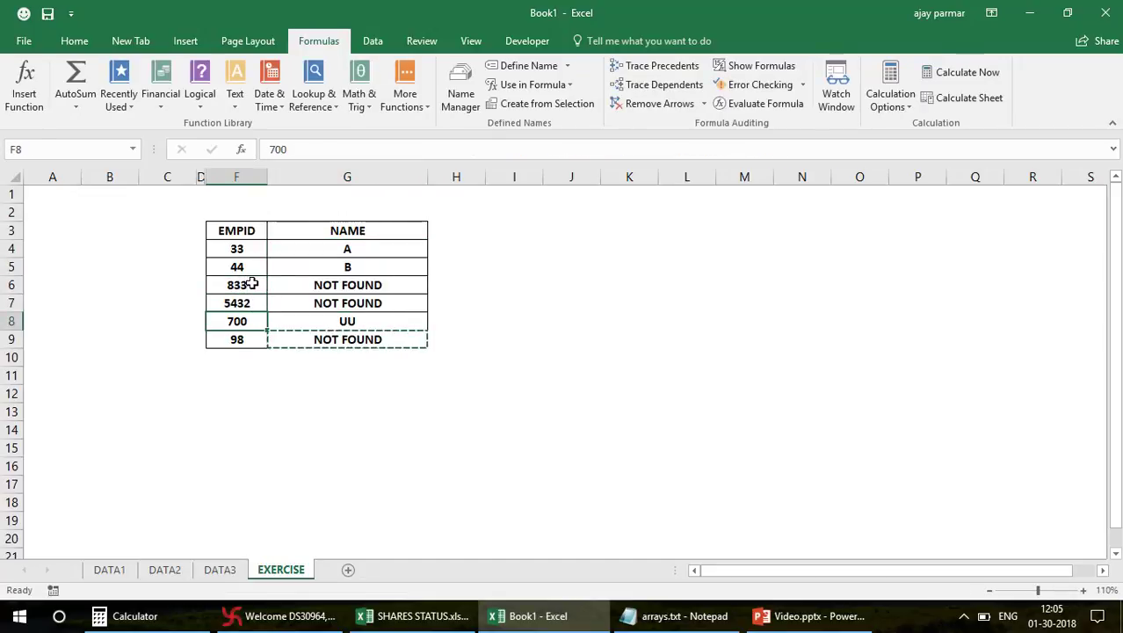
text(5322)
key(Return)
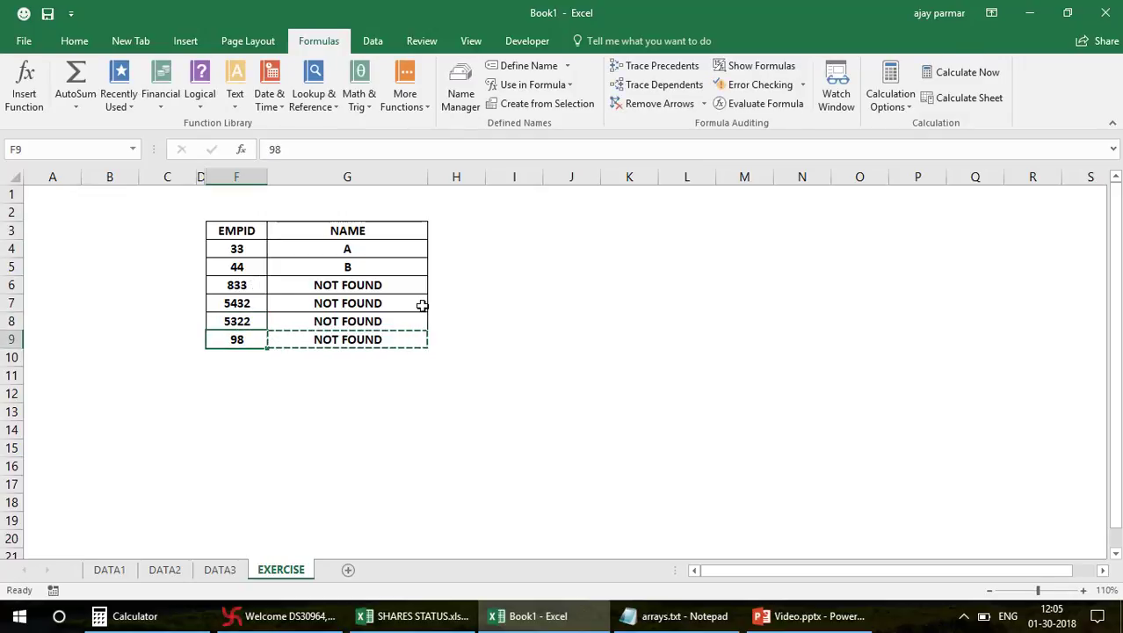
Step: Set the EMPID in F8 back to 700 and the one in F7 back to 400
key(Up)
text(700)
key(ctrl+Return)
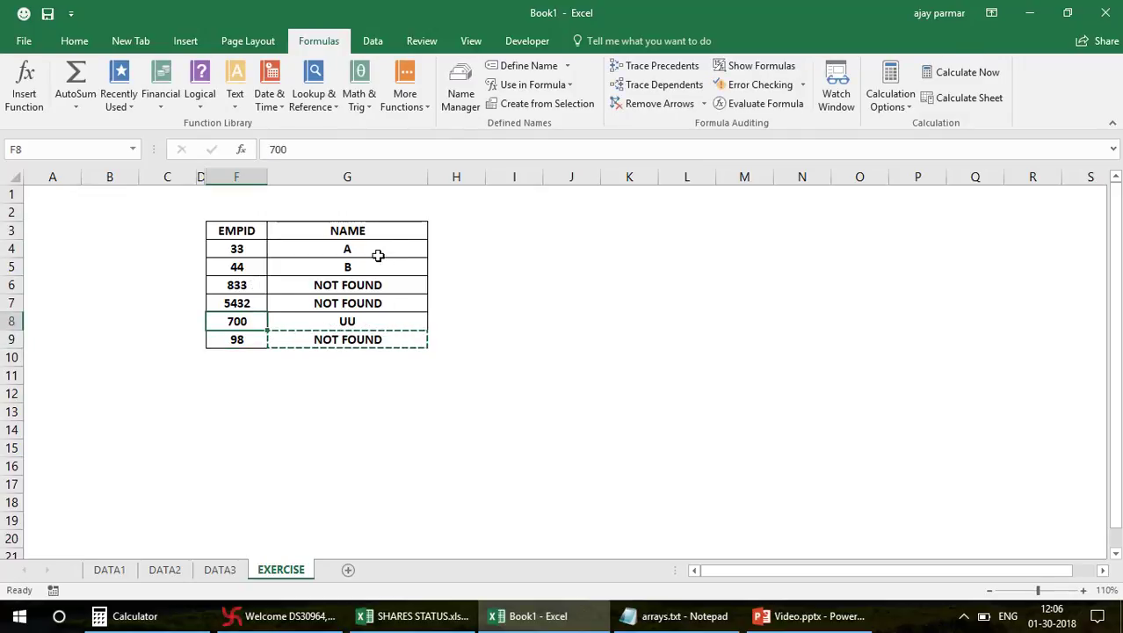
key(Up)
text(400)
key(ctrl+Return)
Step: Turn the G4 formula into plain text by removing its equals sign, and autofit column G to its full length
click(378, 255)
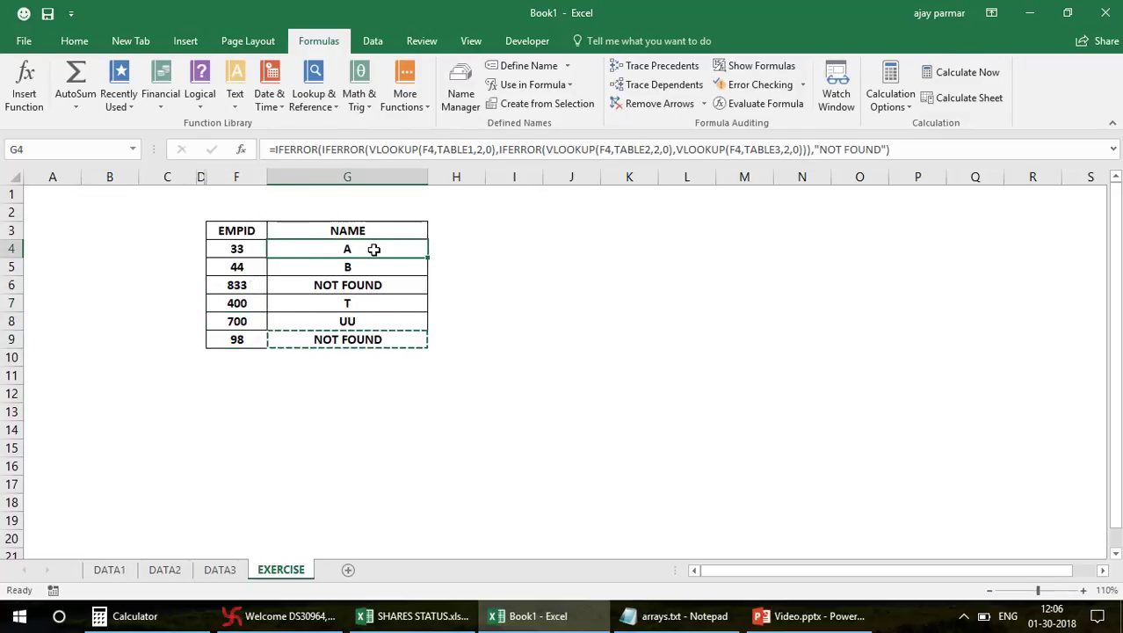
click(274, 150)
key(BackSpace)
key(Return)
key(Up)
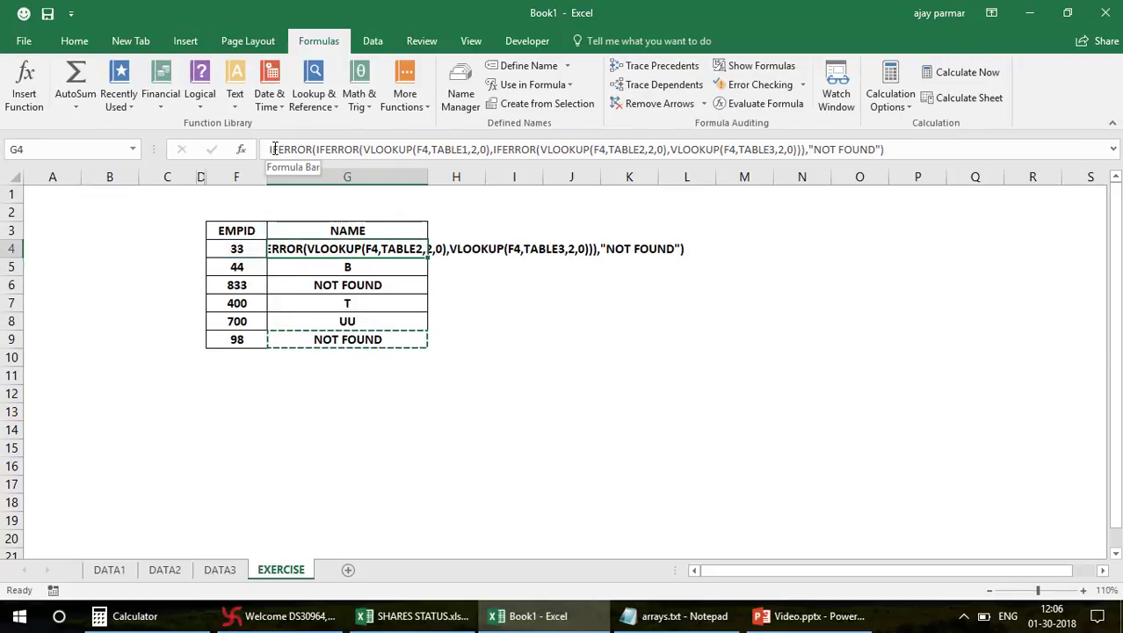
double_click(428, 177)
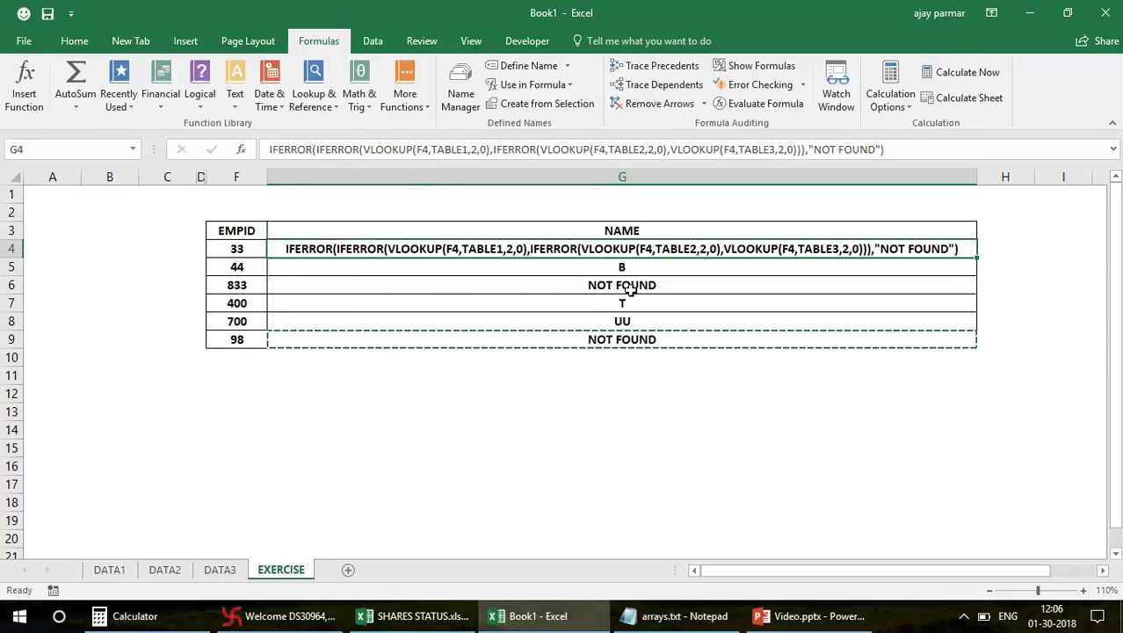
click(606, 302)
key(Escape)
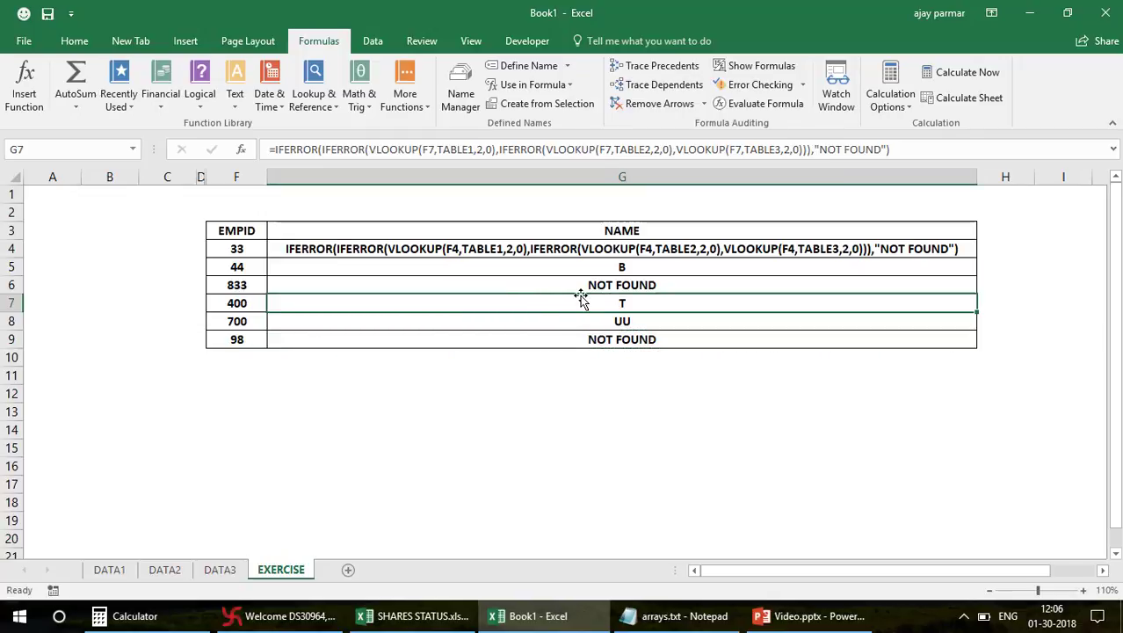
click(530, 278)
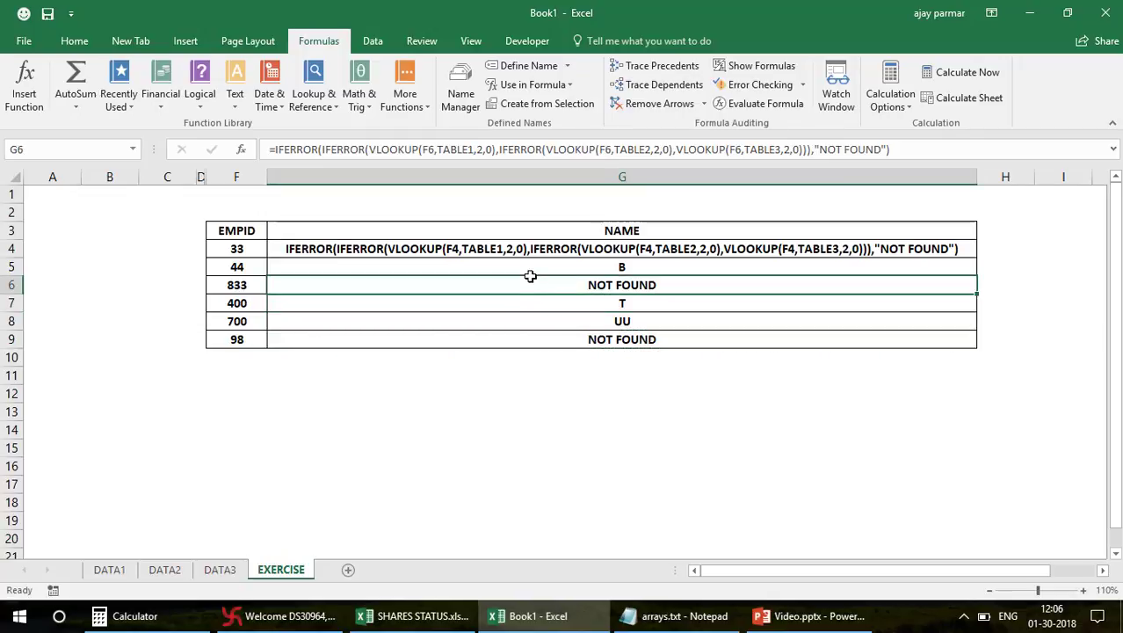